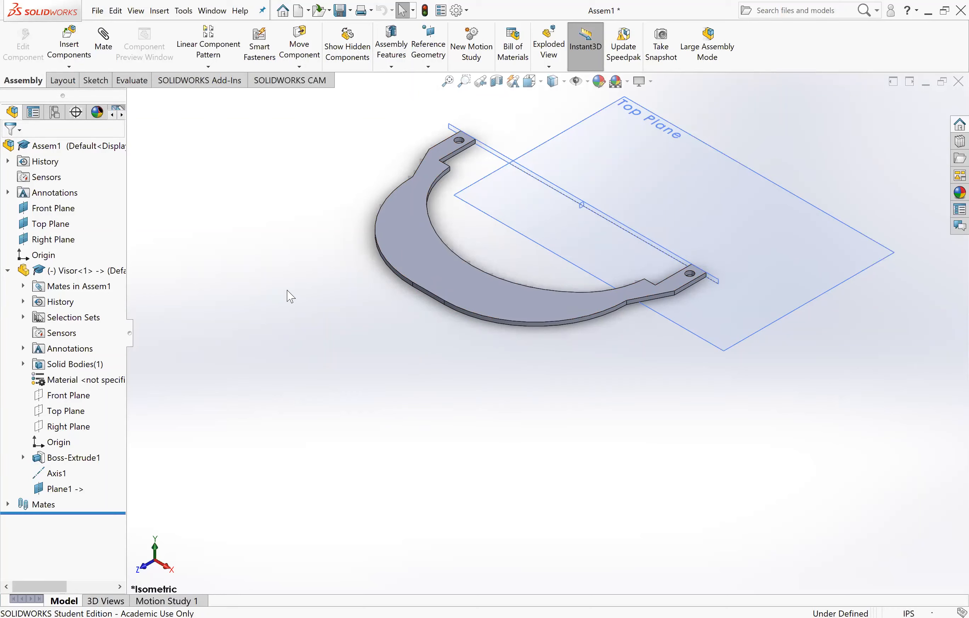
- Insert a new part into the assembly, placing its first sketch on the visor's top face
click(70, 67)
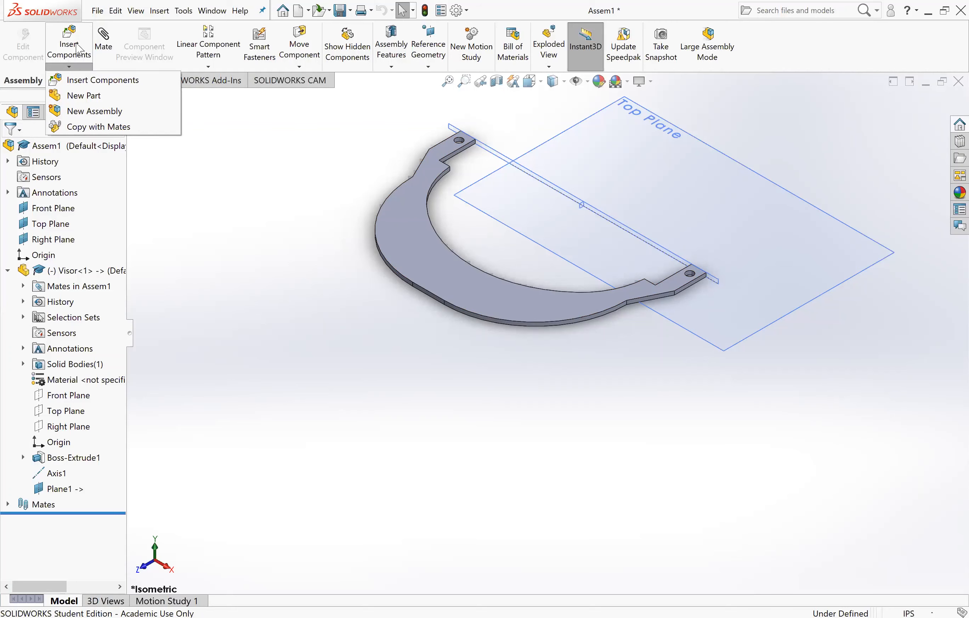
click(91, 98)
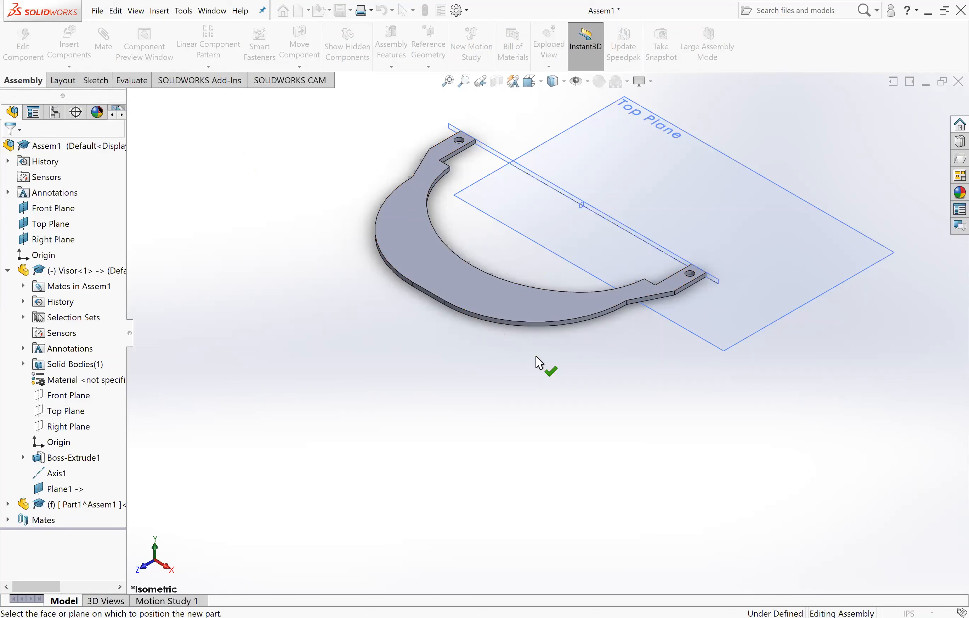
click(450, 279)
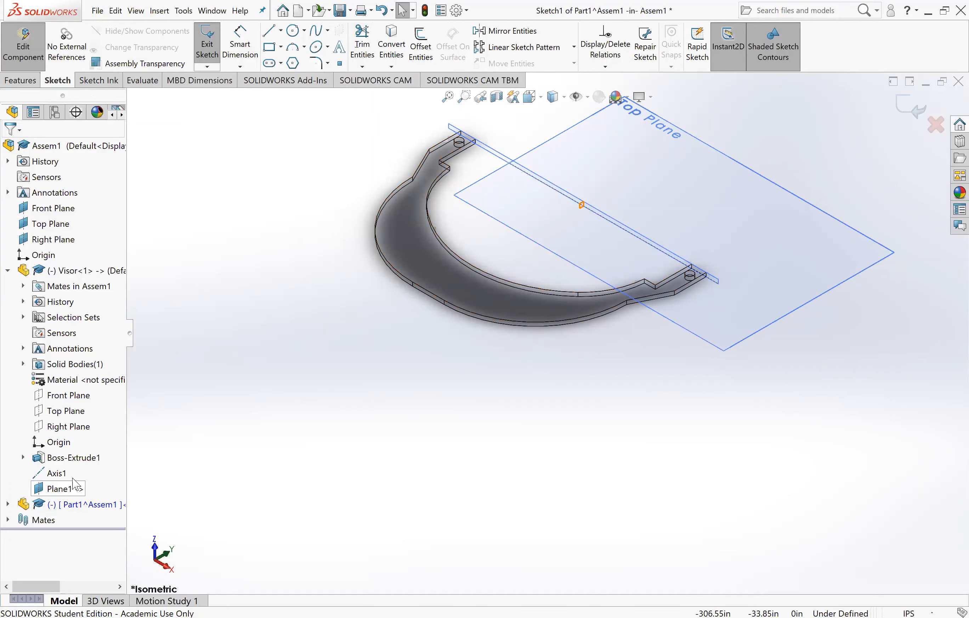
drag(76, 484, 75, 516)
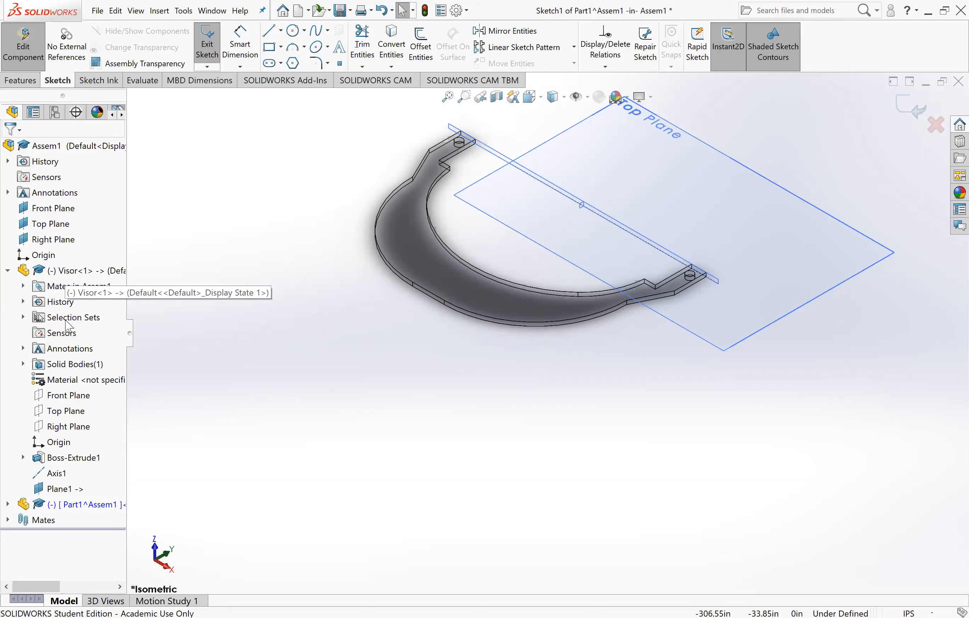
click(7, 271)
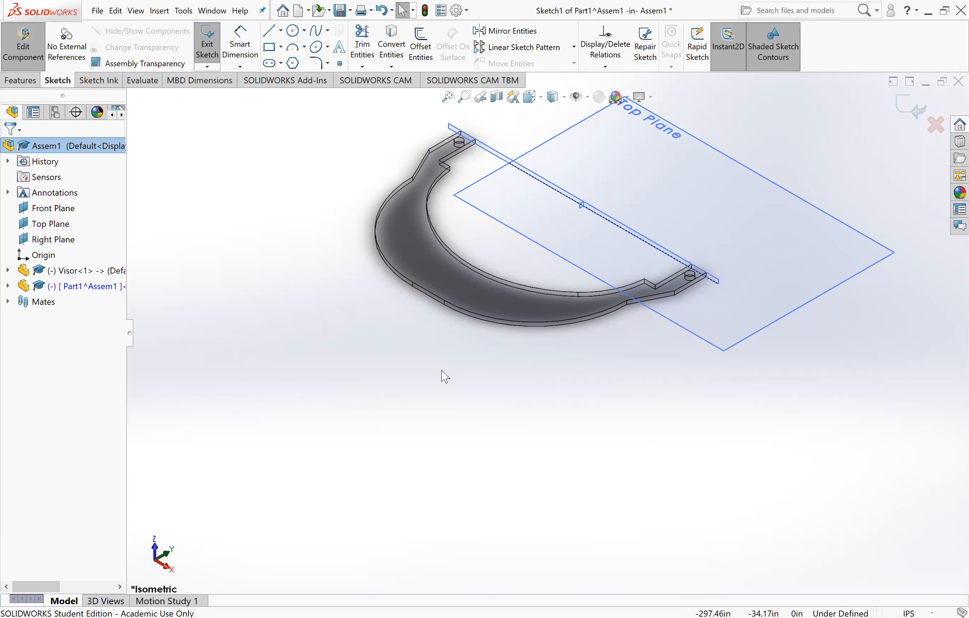
- Convert the visor's outer lower rim edges, both arcs and the straight segment between them, into sketch entities
mouse_move(526, 451)
middle_down()
mouse_move(529, 263)
mouse_move(504, 407)
mouse_move(597, 460)
mouse_move(431, 472)
mouse_move(460, 363)
mouse_move(500, 345)
mouse_move(534, 440)
mouse_move(506, 246)
mouse_move(501, 349)
mouse_move(521, 402)
mouse_move(539, 391)
middle_up()
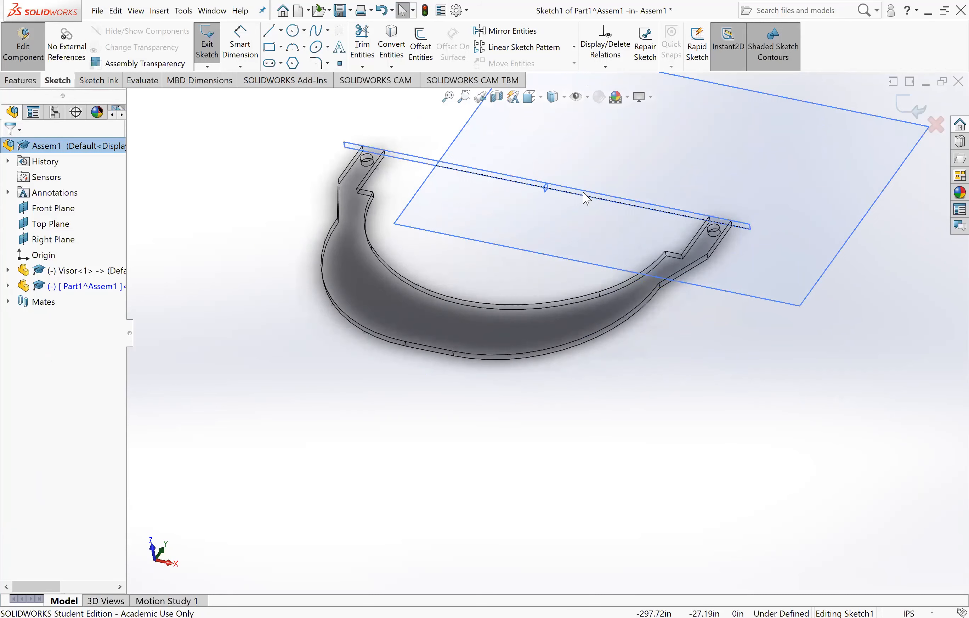
click(74, 287)
click(256, 435)
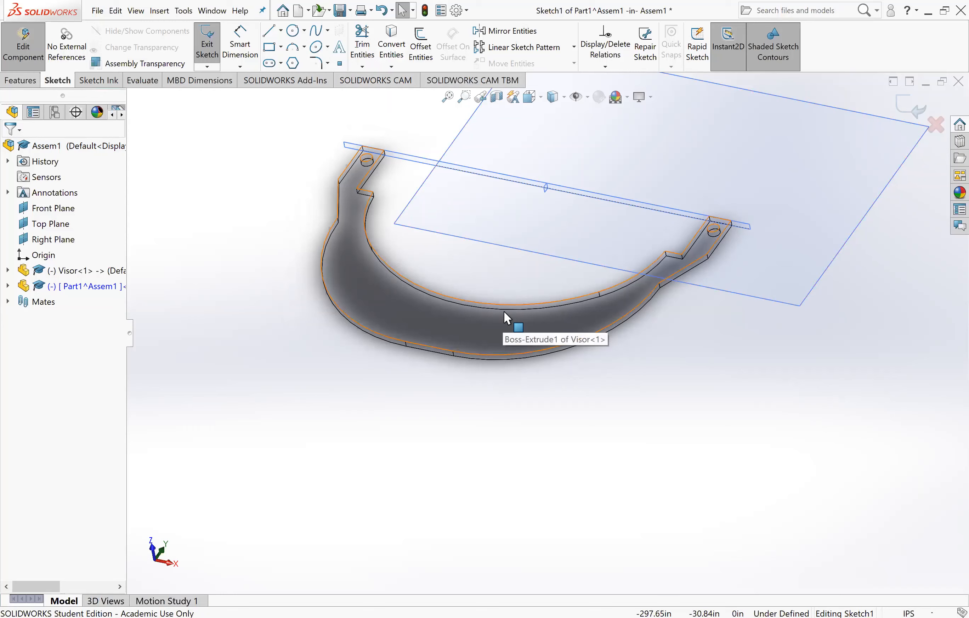
click(391, 66)
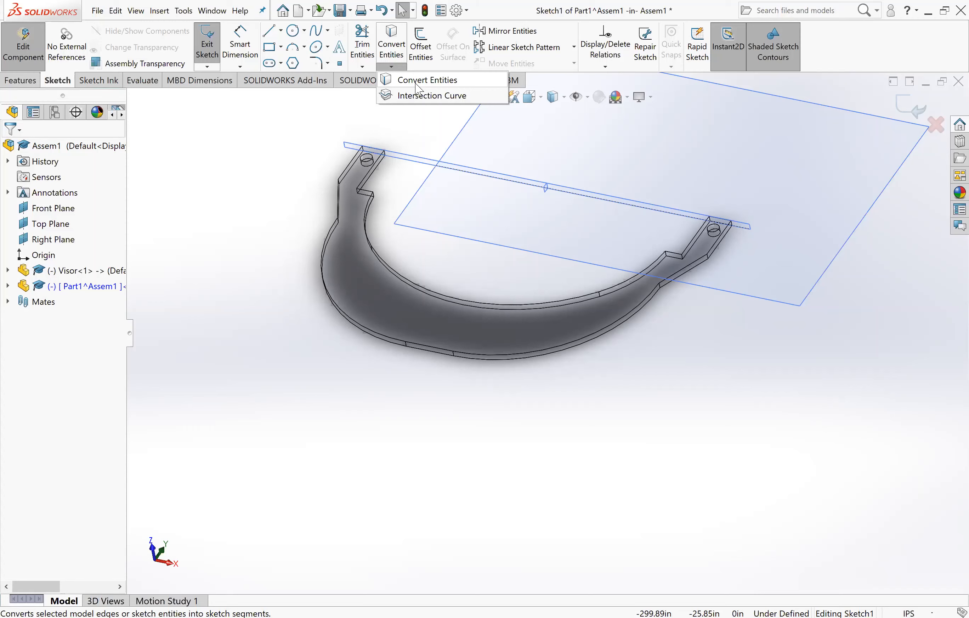
click(423, 82)
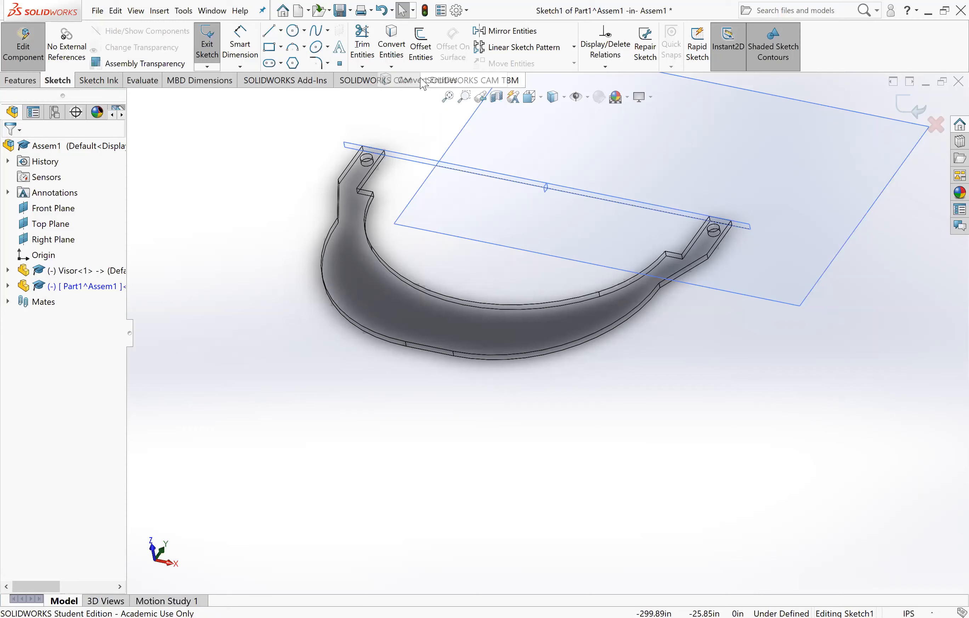
click(596, 338)
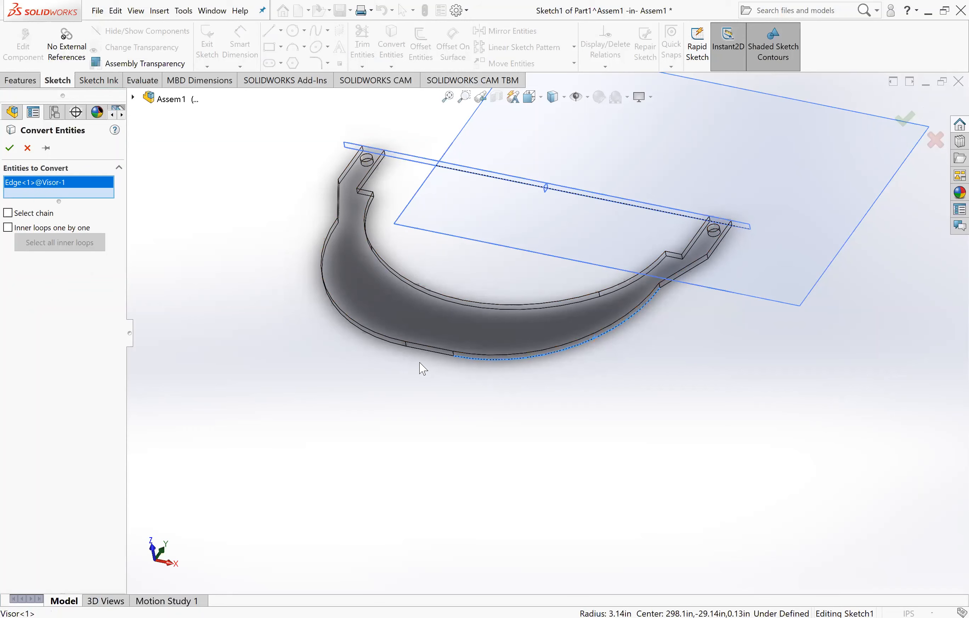
click(429, 350)
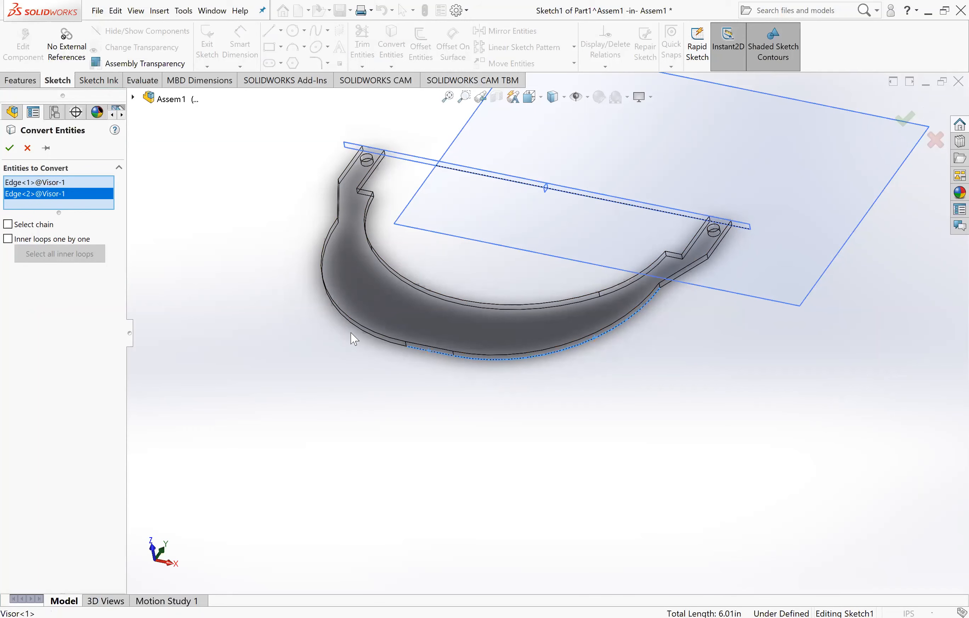
click(357, 328)
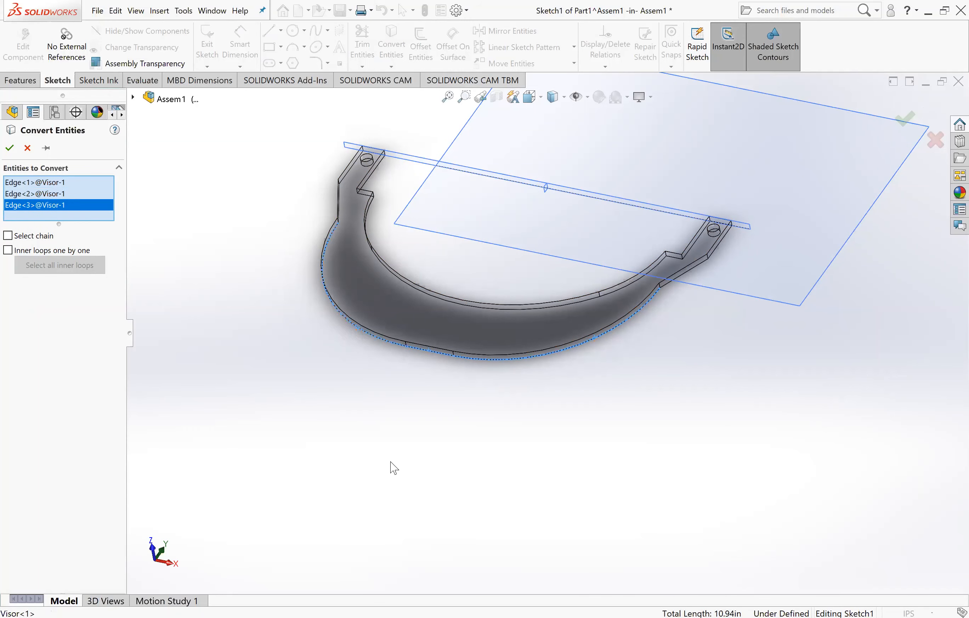
mouse_move(424, 430)
middle_down()
mouse_move(465, 326)
mouse_move(480, 251)
mouse_move(461, 446)
mouse_move(426, 420)
middle_up()
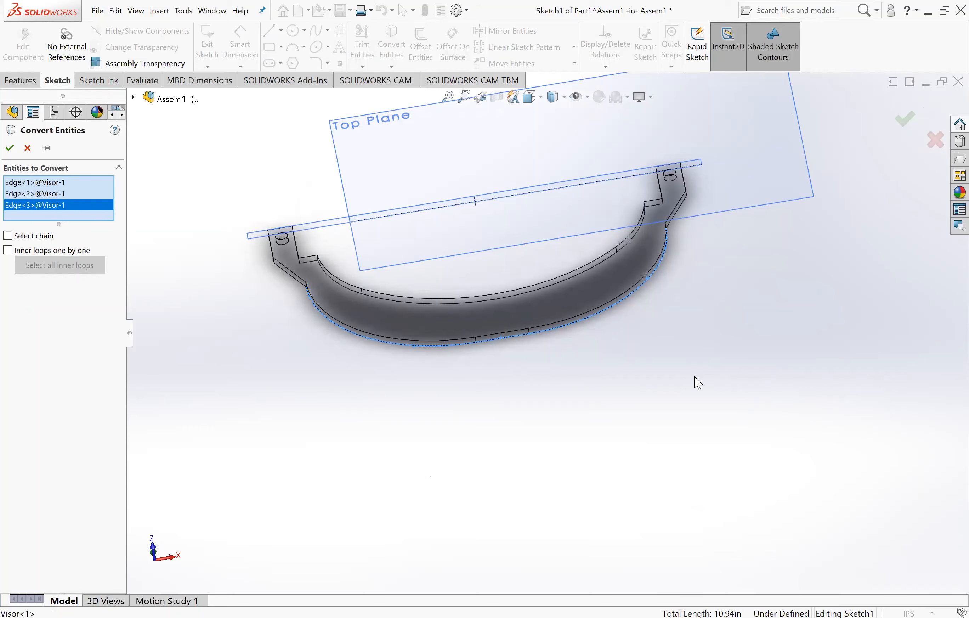
click(9, 148)
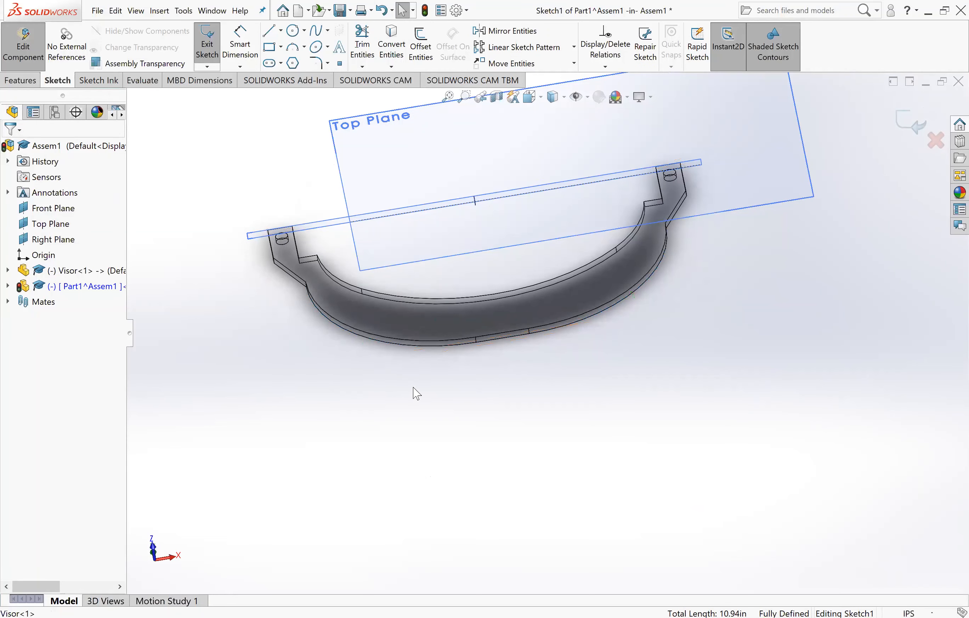
- Examine the new part's features and highlight its sketch to check the converted curves
middle_drag(384, 369, 280, 365)
scroll(281, 364, up, 1)
click(8, 286)
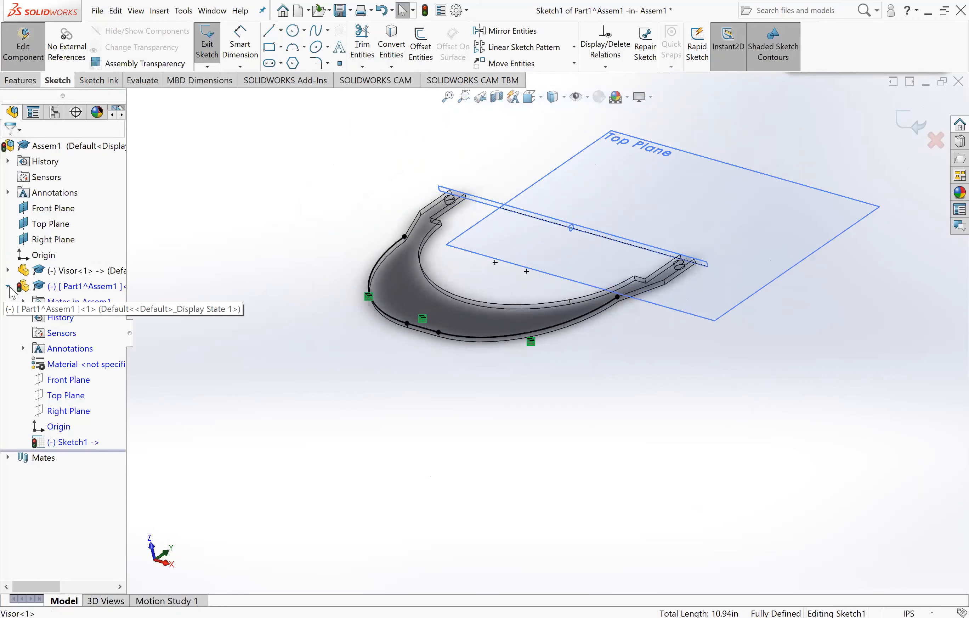
drag(54, 448, 67, 447)
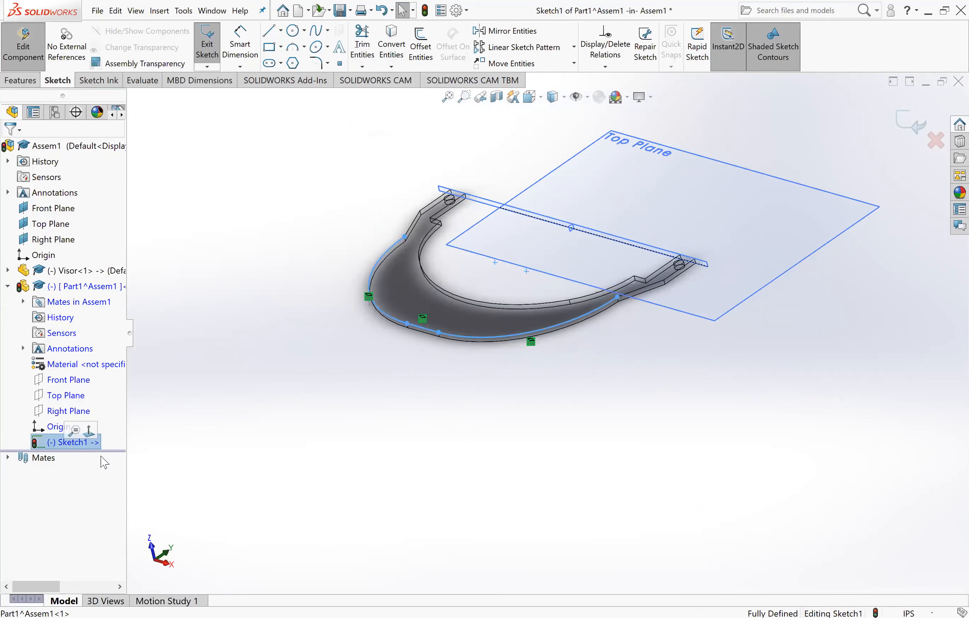
click(326, 475)
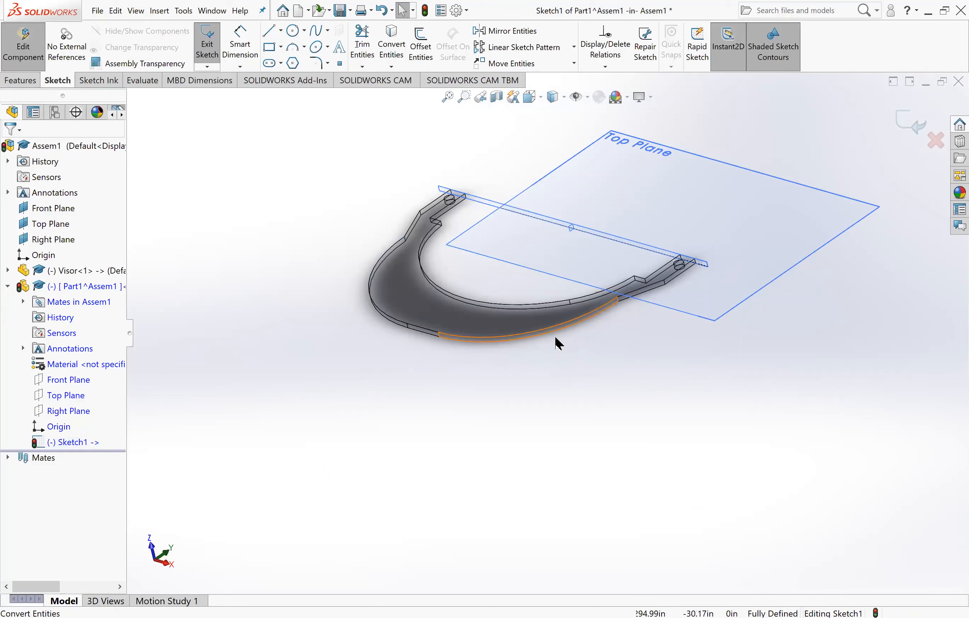
click(68, 443)
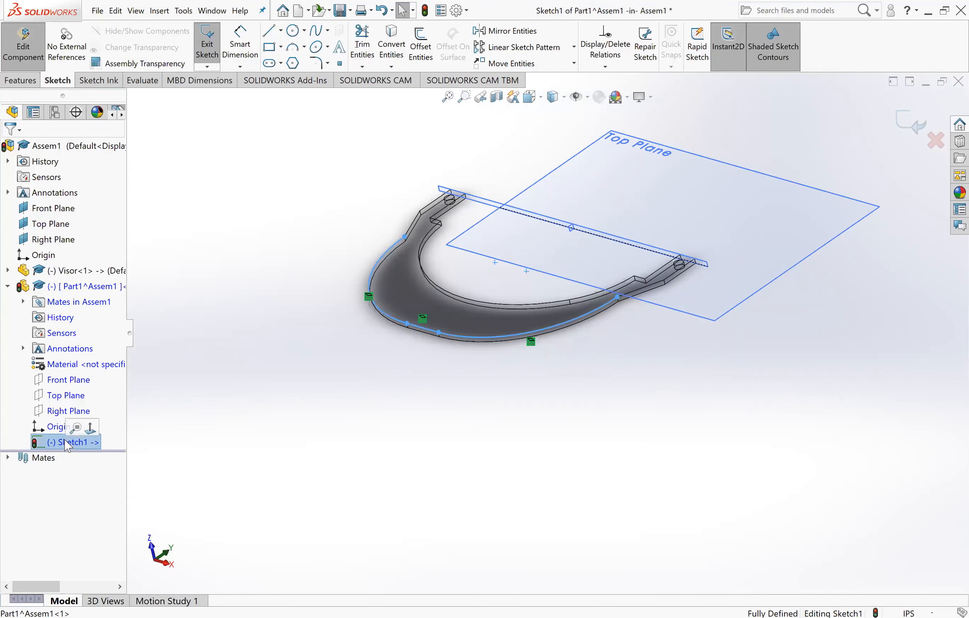
right_click(67, 445)
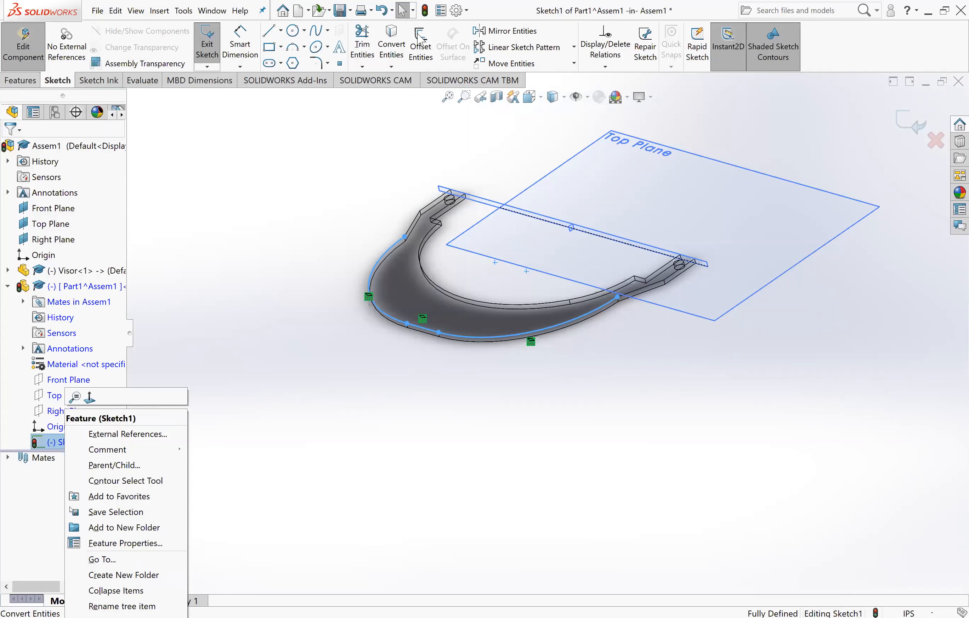
- Offset the whole chain of converted rim curves outward by 0.030 in
click(421, 45)
click(389, 315)
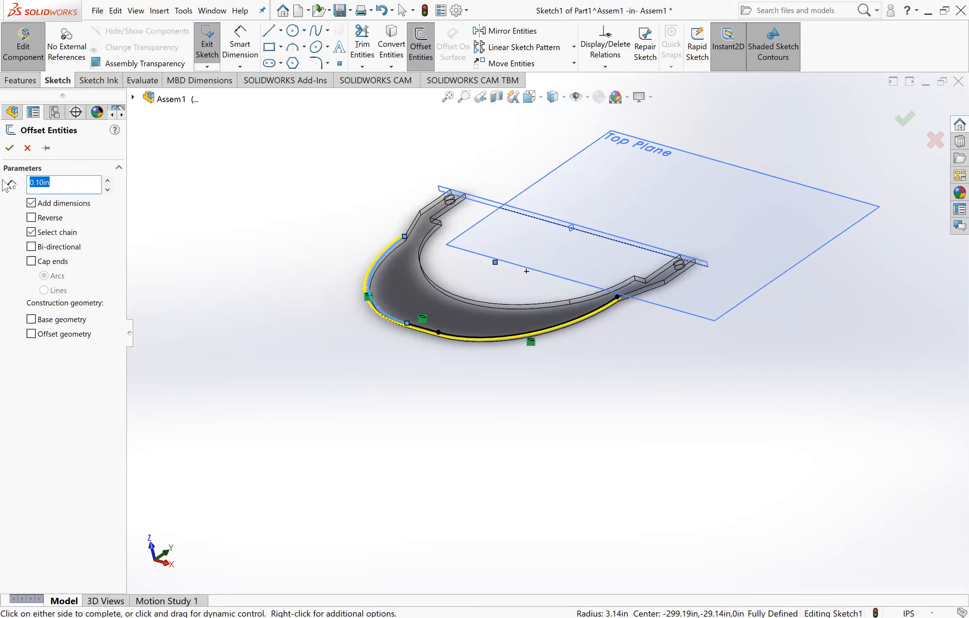
text(.030)
key(Return)
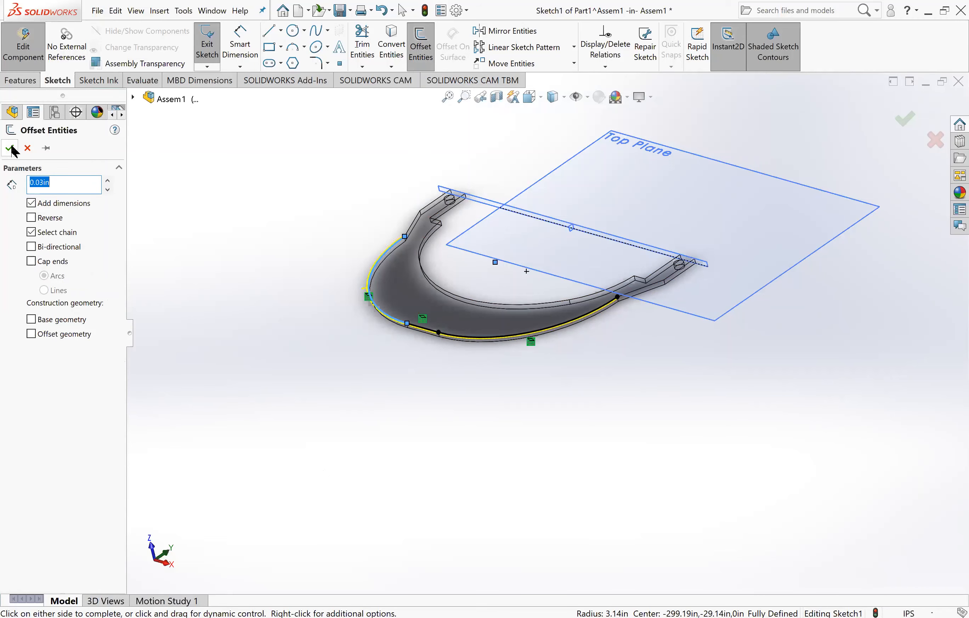
click(11, 146)
- View the sketch normal to its plane and examine the open ends of the offset curves beside the visor's arm
scroll(570, 287, down, 2)
middle_drag(674, 427, 677, 328)
scroll(666, 281, down, 4)
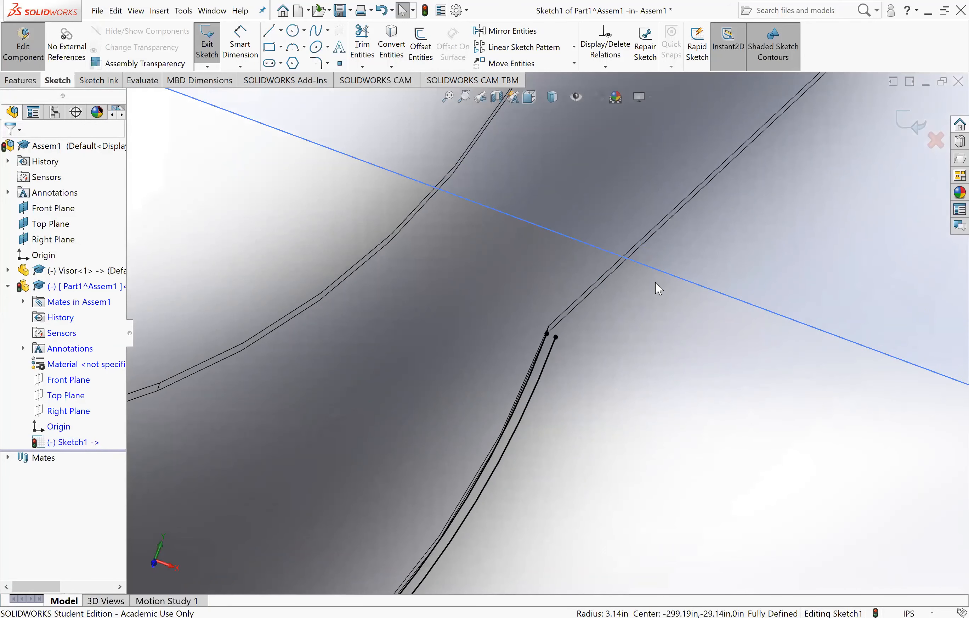
scroll(550, 333, up, 3)
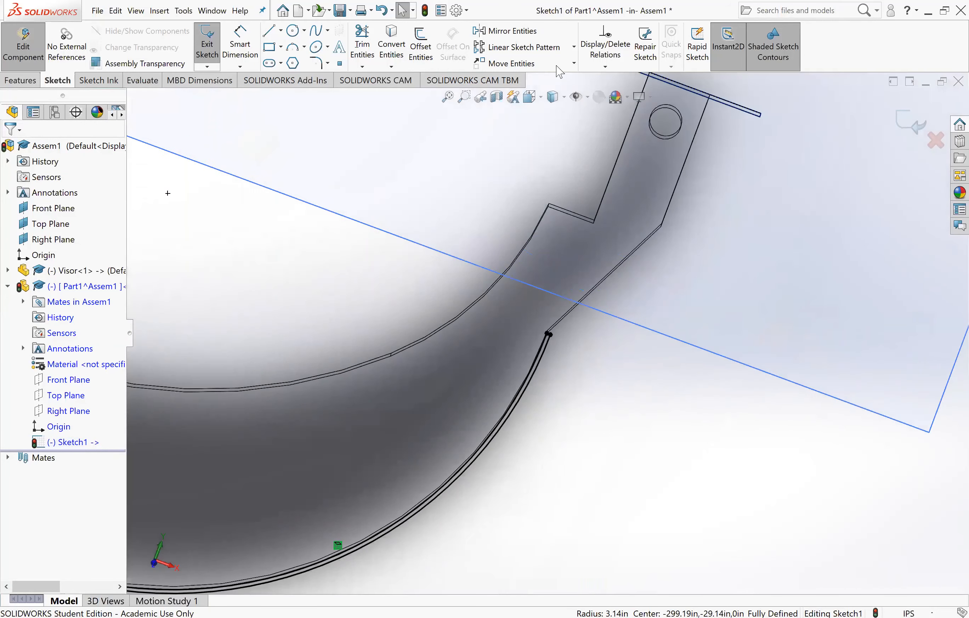
click(531, 96)
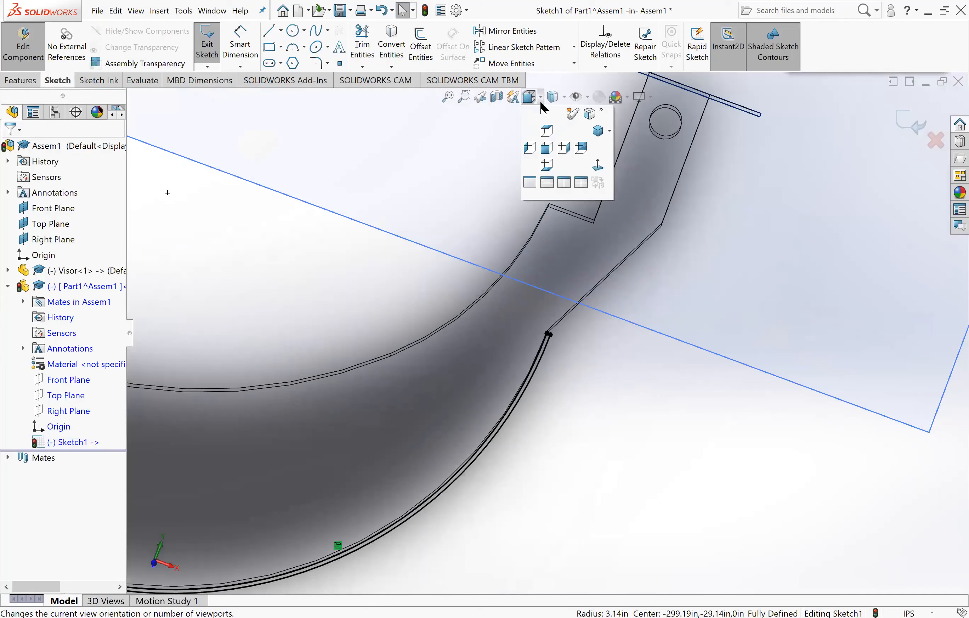
click(545, 146)
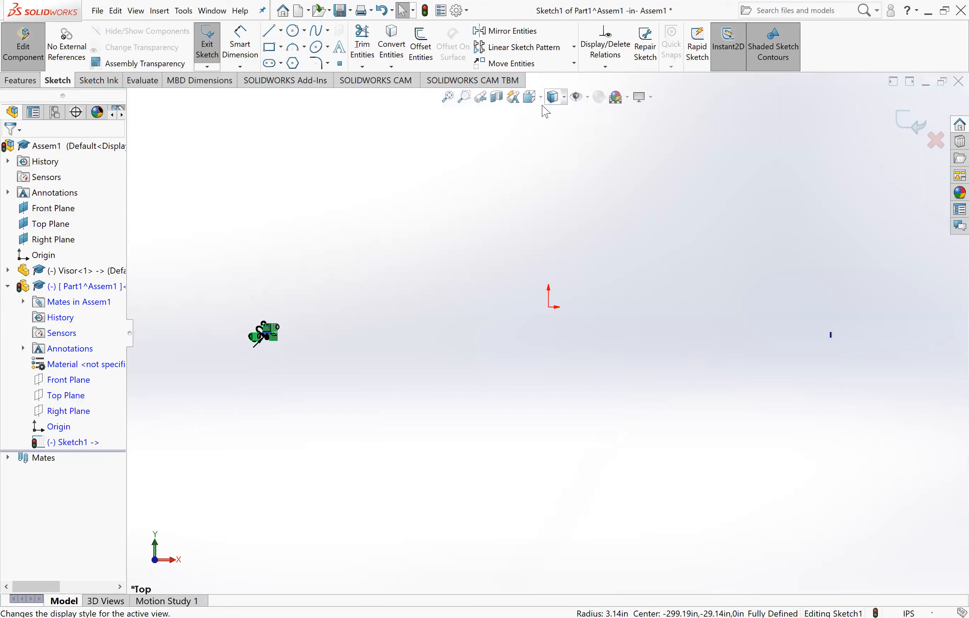
click(530, 96)
click(597, 164)
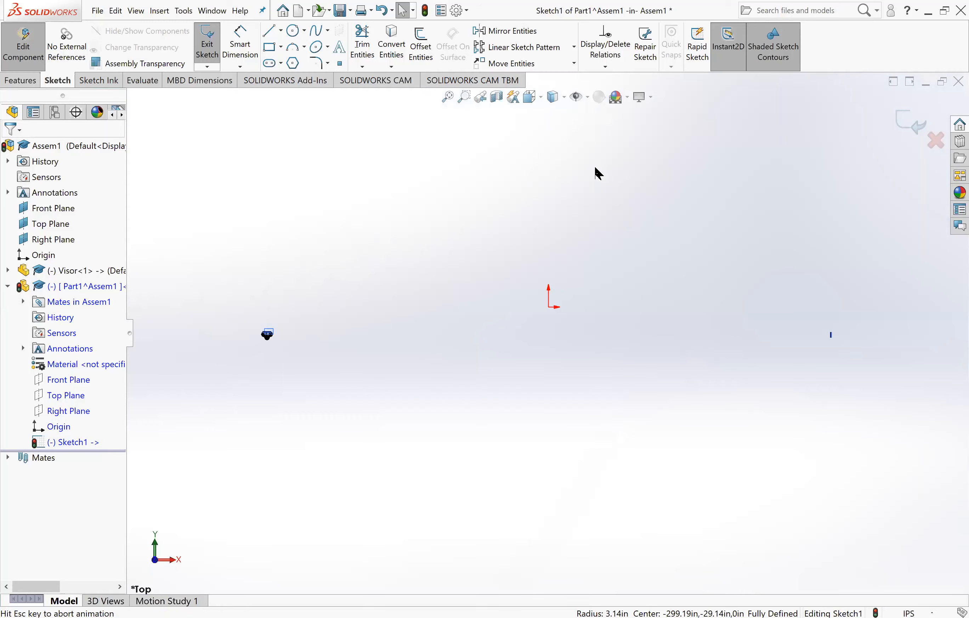
scroll(264, 334, up, 2)
scroll(320, 350, down, 2)
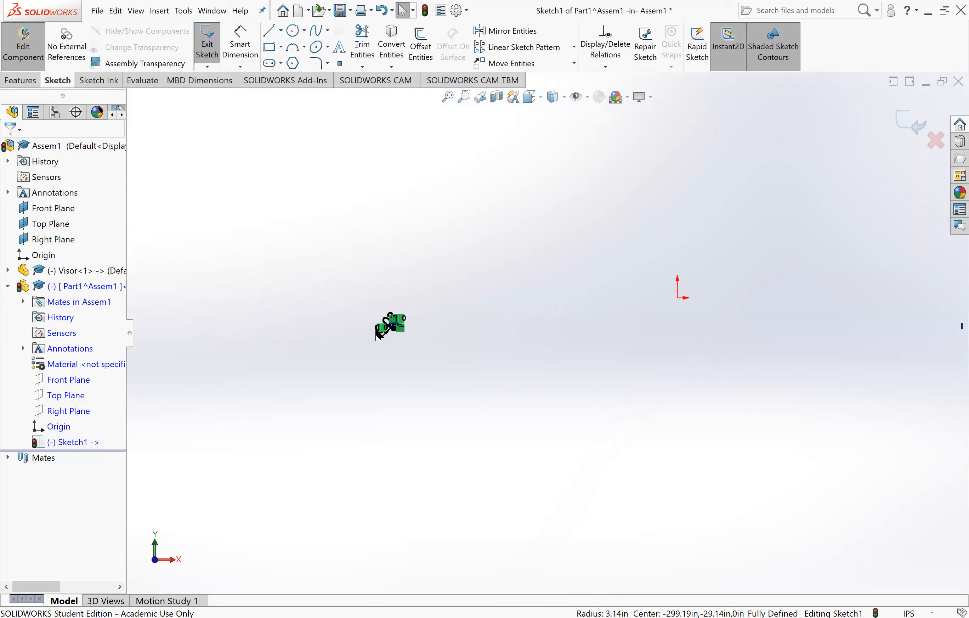
scroll(484, 327, down, 8)
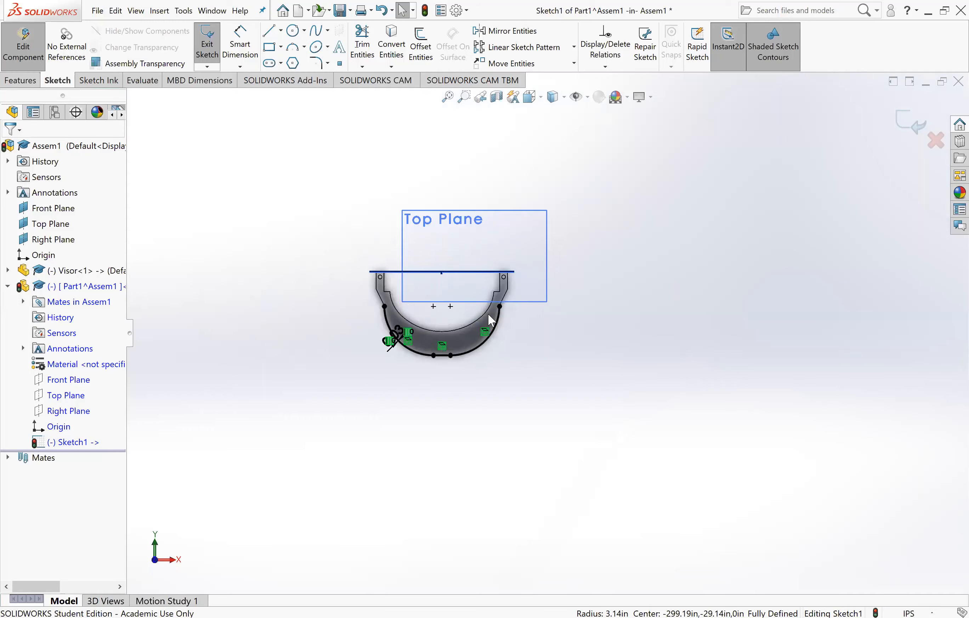
scroll(489, 314, down, 6)
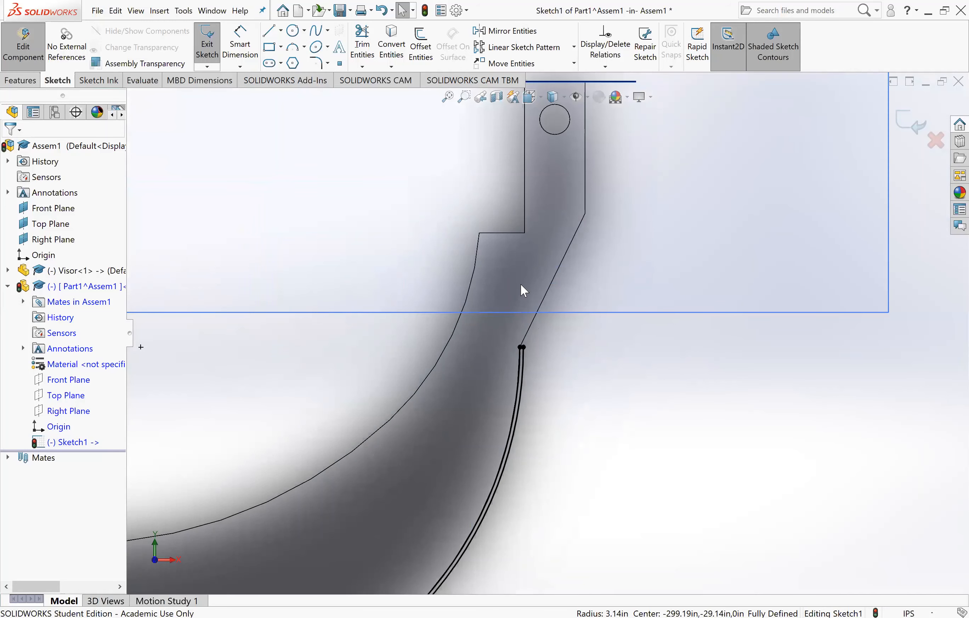
- Sketch a vertical line from the inner arc's end past the visor's arm, plus a short horizontal line extending outward from its upper end
click(269, 30)
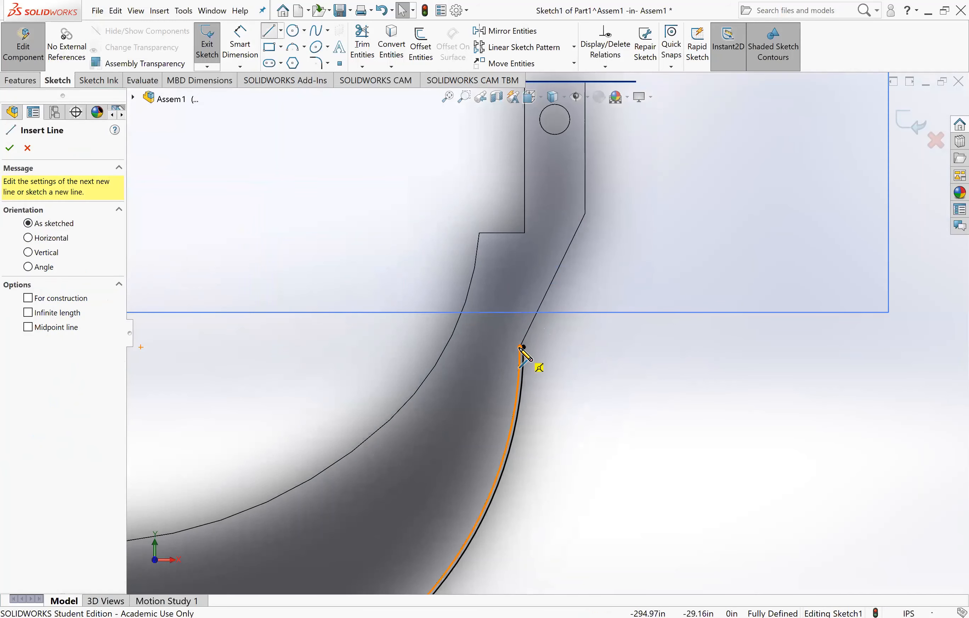
click(521, 348)
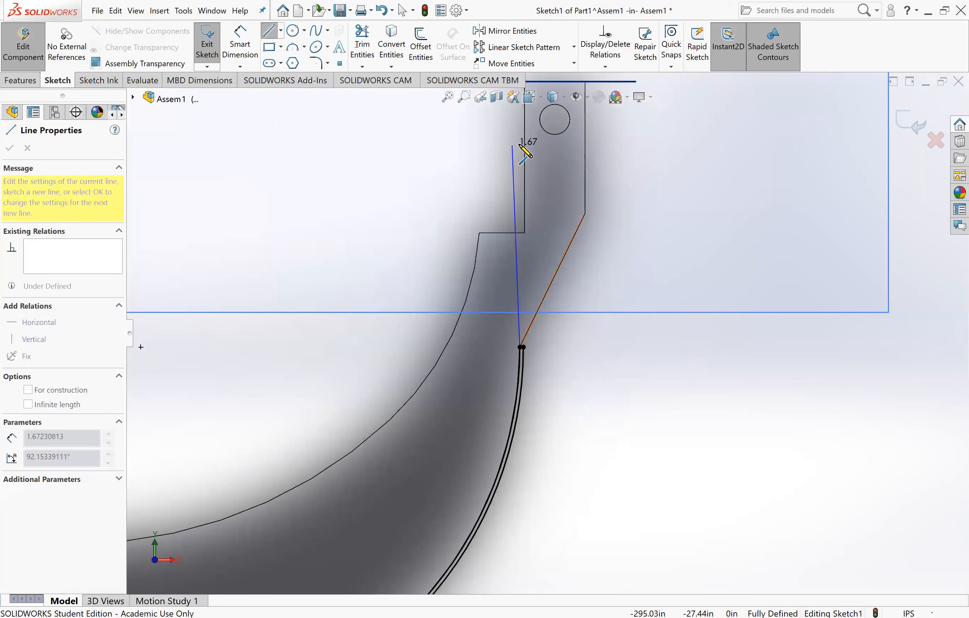
scroll(525, 153, up, 3)
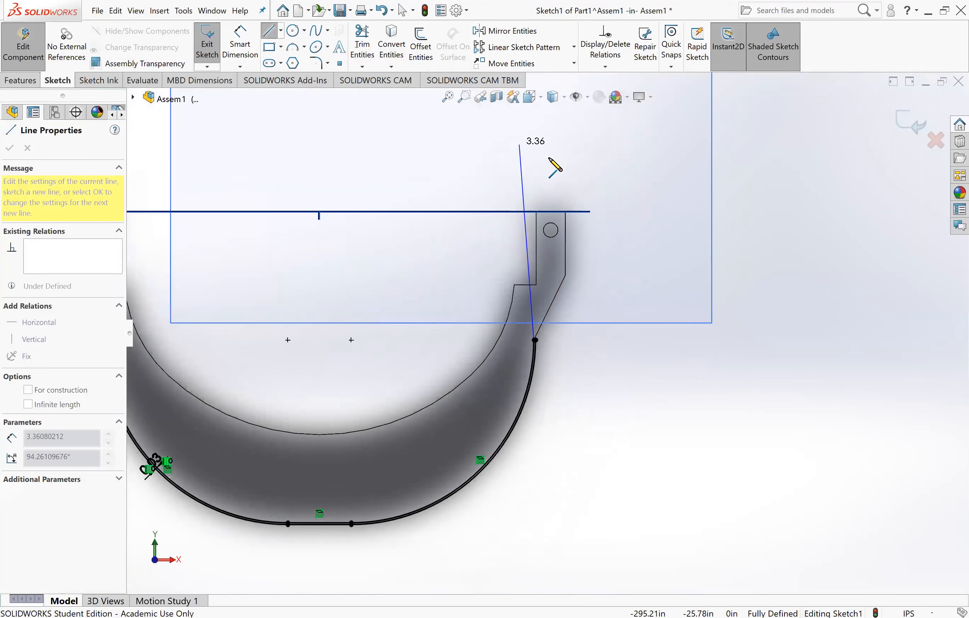
click(534, 176)
click(556, 175)
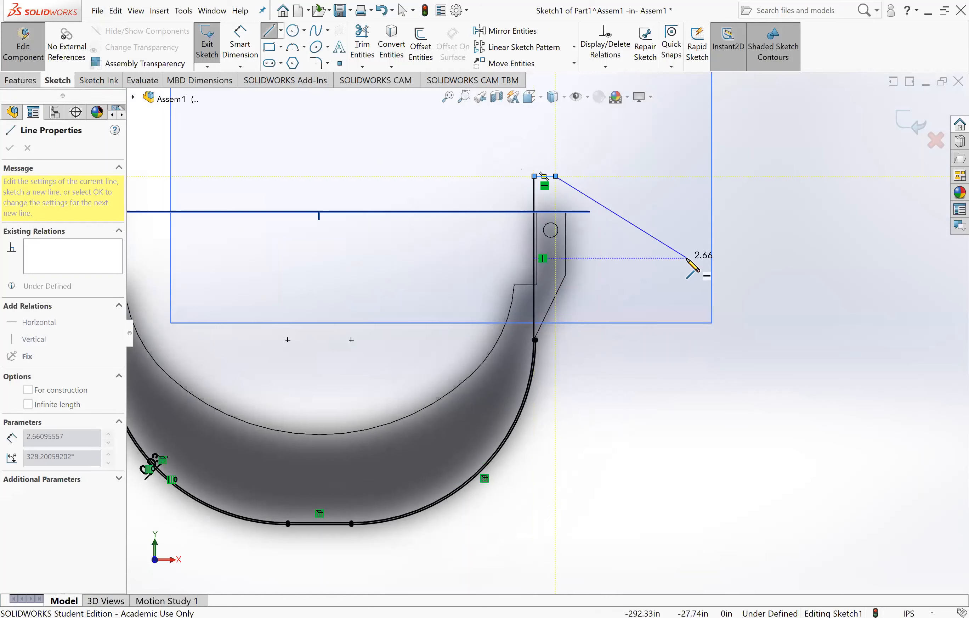
key(Escape)
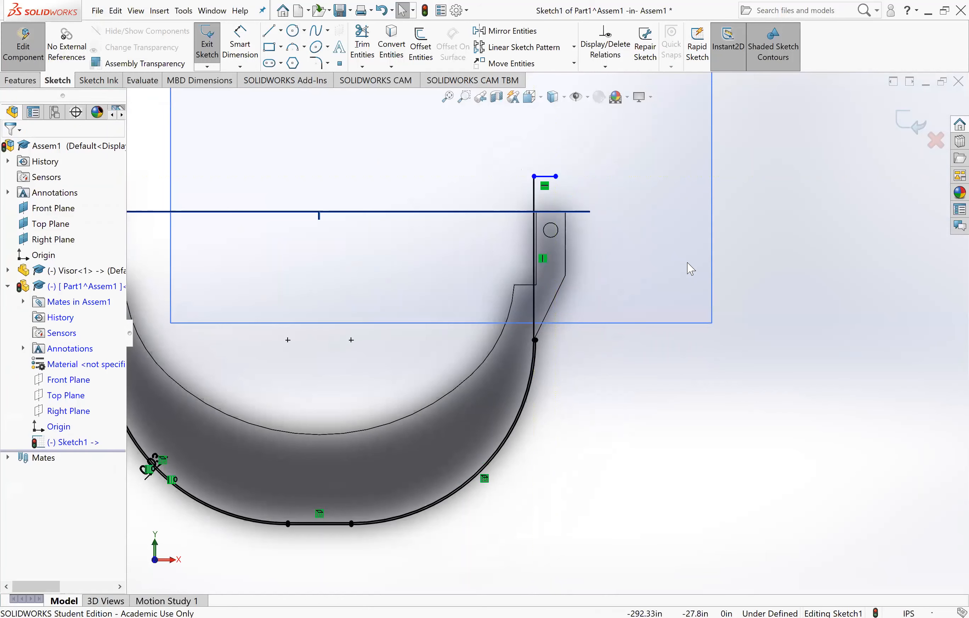
- Sketch a second vertical line from the outer offset arc's end, running up past the short horizontal line above the visor's arm
click(362, 66)
click(386, 80)
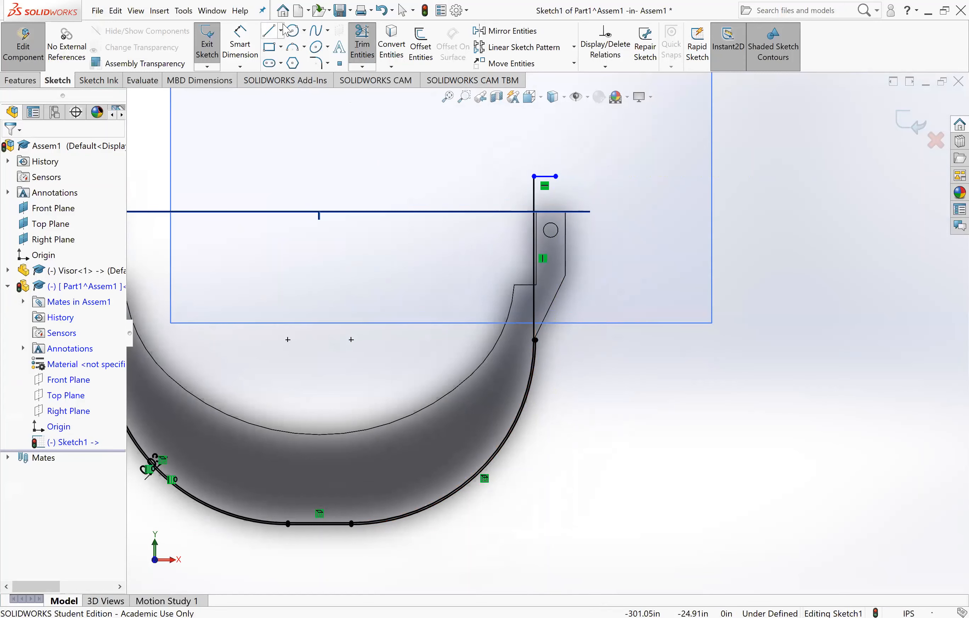
key(Escape)
key(l)
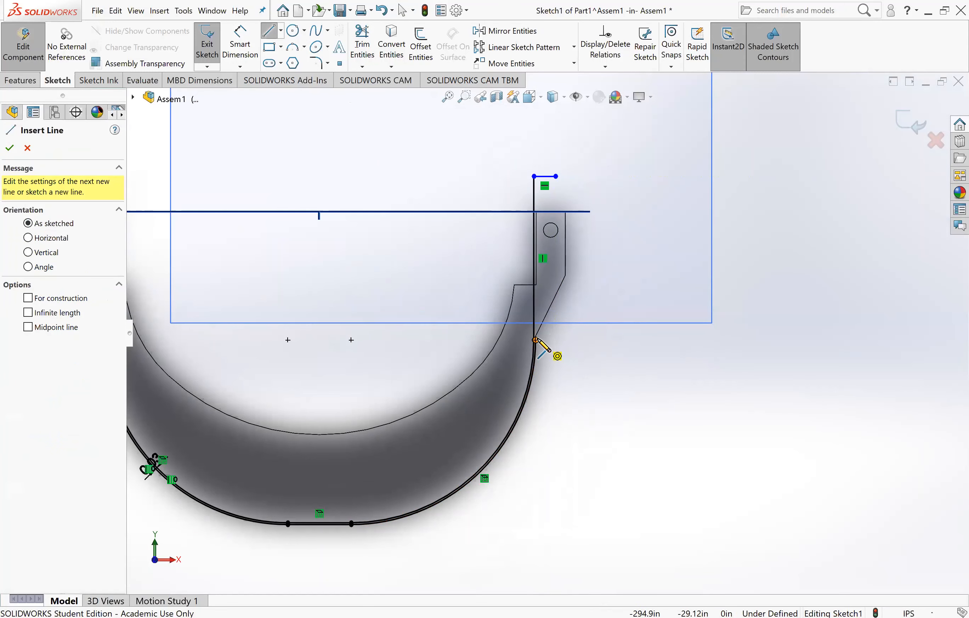
click(536, 340)
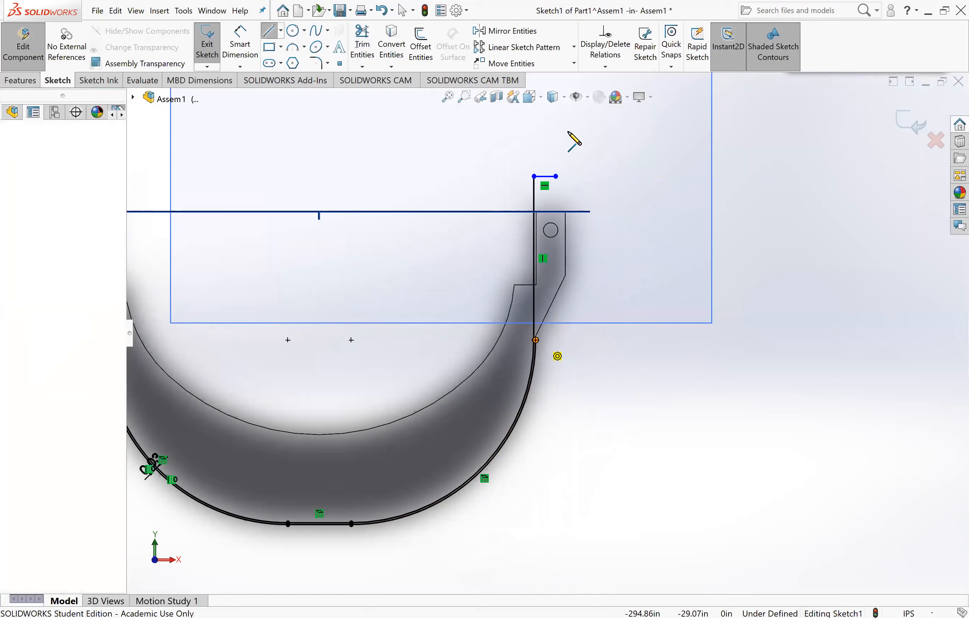
click(536, 131)
key(Escape)
scroll(578, 138, up, 2)
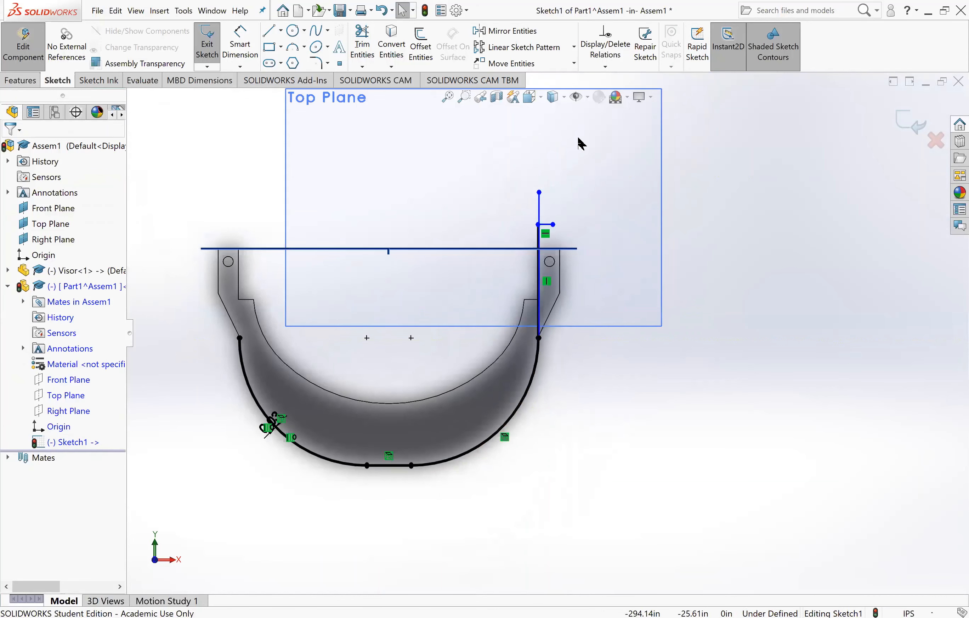
- Trim the second vertical line above the short horizontal line and the horizontal line's overhang beyond it
scroll(560, 206, down, 5)
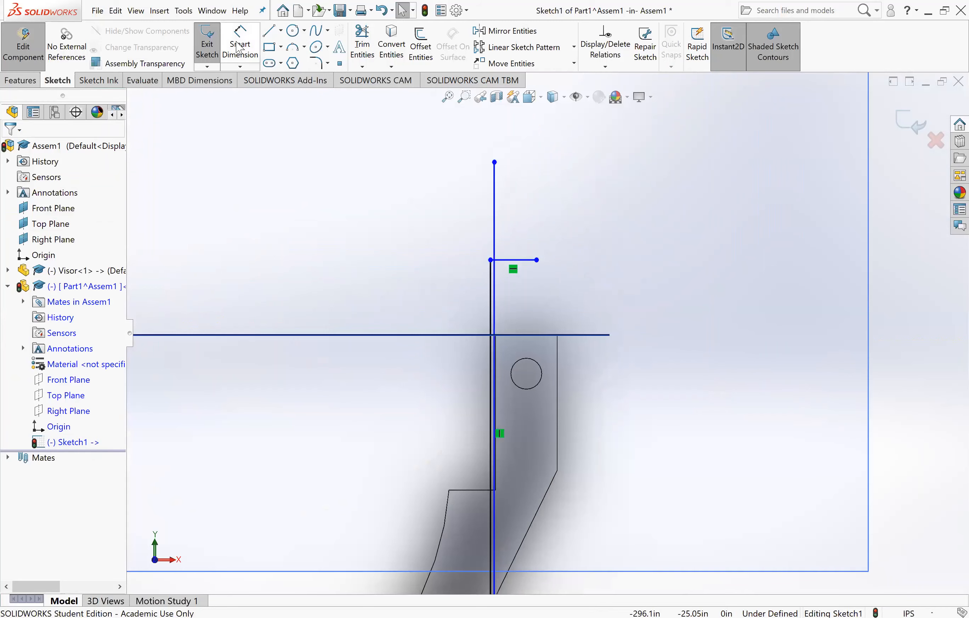
click(362, 45)
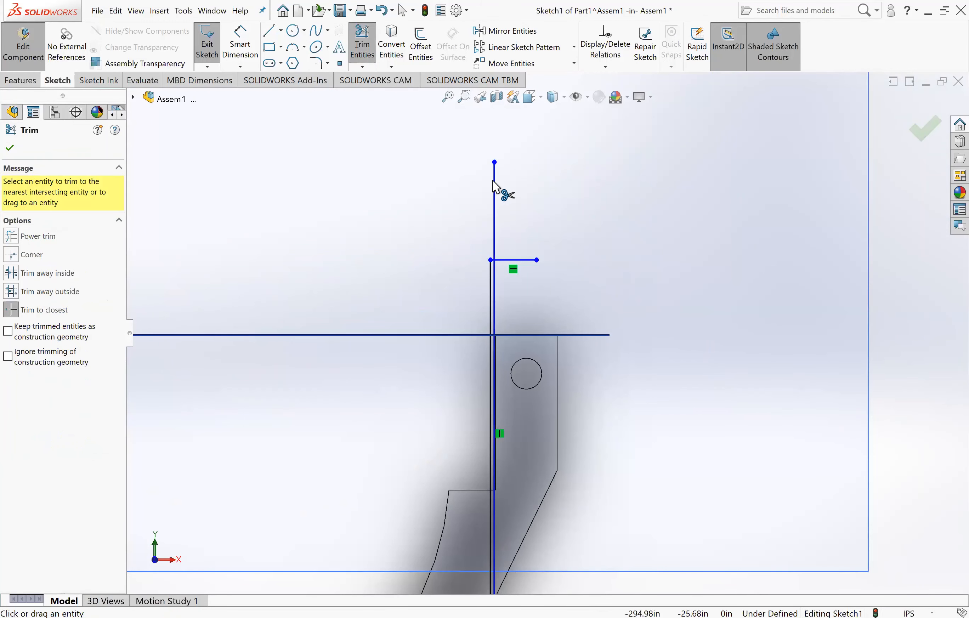
click(495, 200)
click(524, 260)
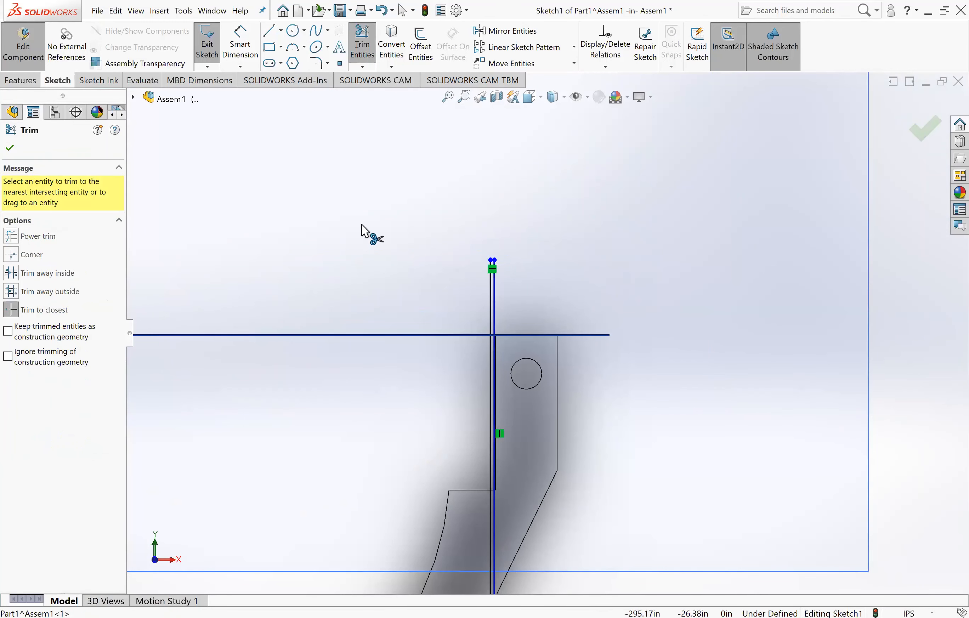
click(10, 147)
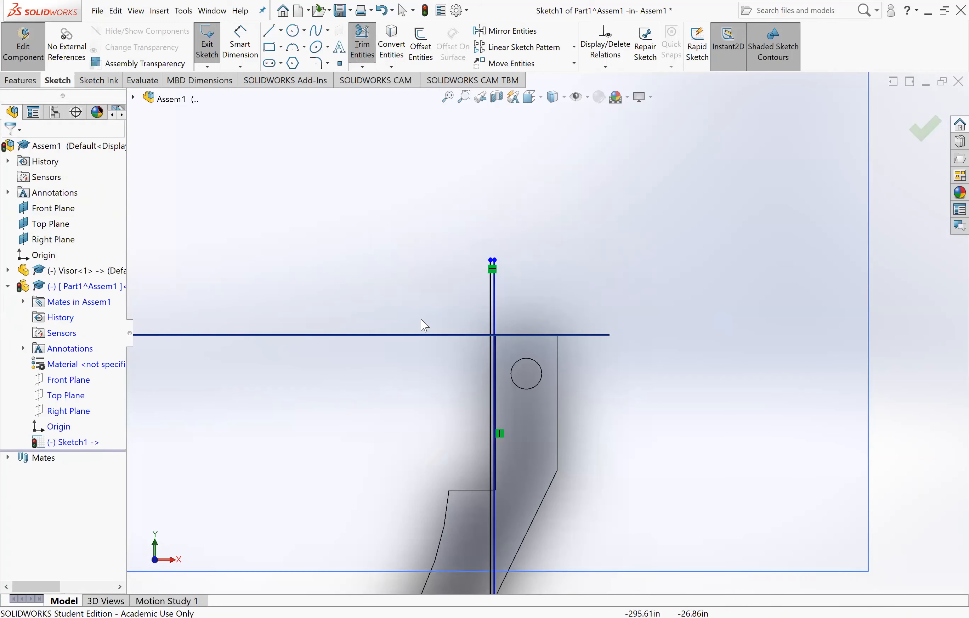
- Try to shorten the strip's straight end by moving its outer corner down along the visor arm's inner edge, and undo the move
scroll(523, 319, down, 3)
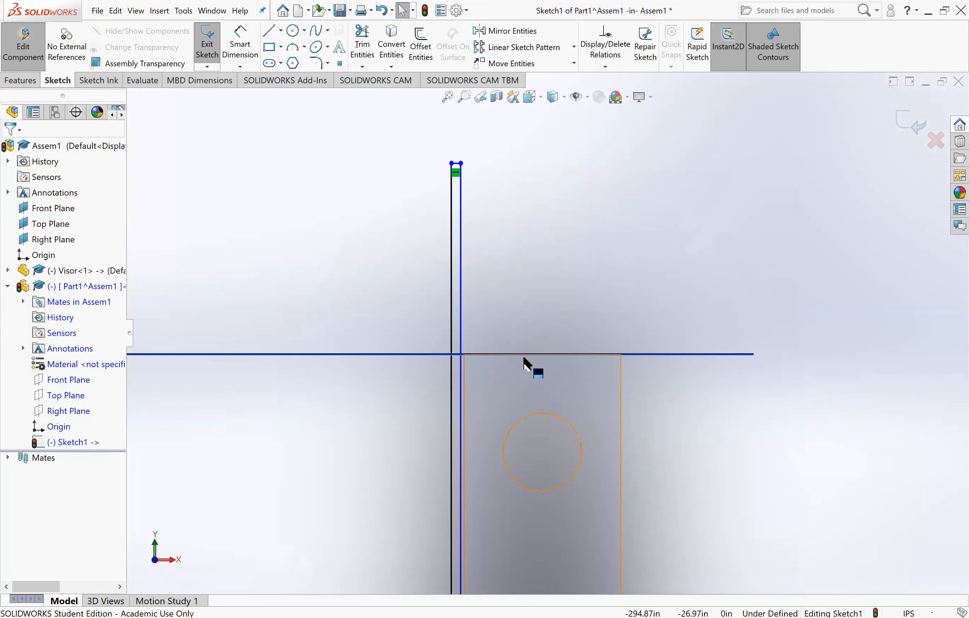
scroll(445, 233, up, 1)
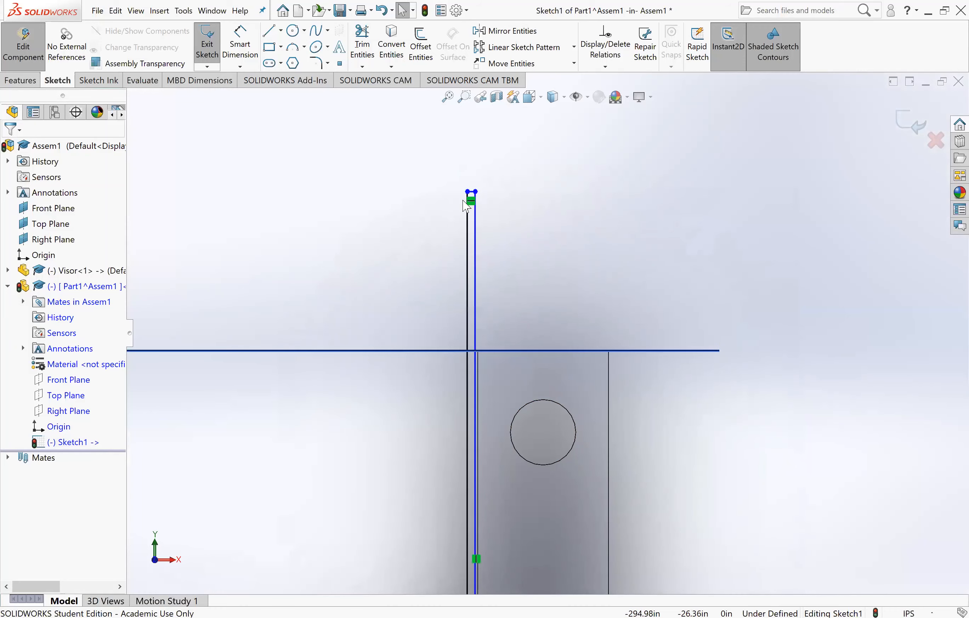
scroll(479, 201, down, 3)
scroll(501, 216, down, 1)
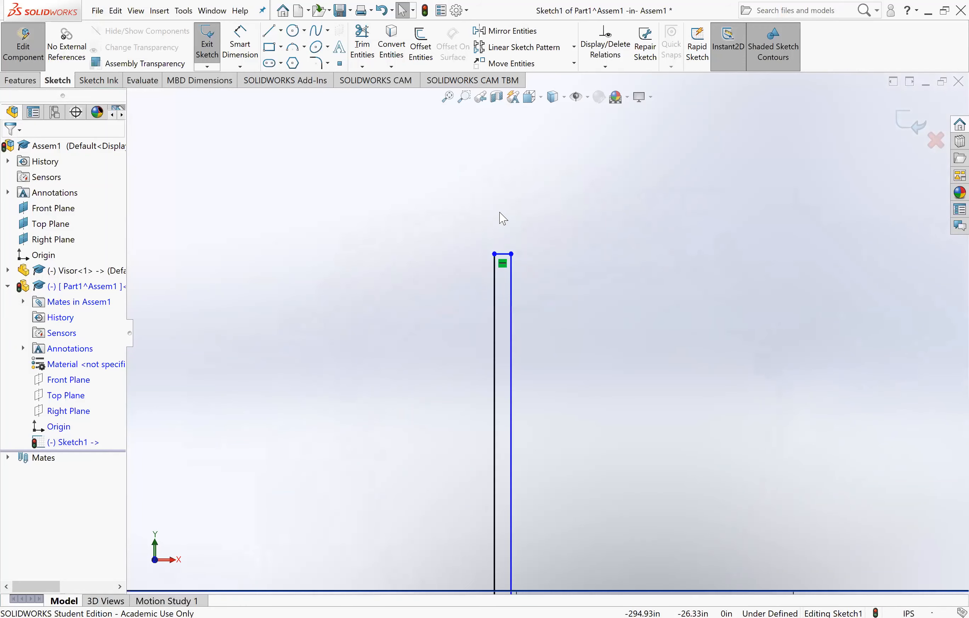
scroll(548, 326, up, 3)
scroll(561, 389, up, 3)
scroll(558, 385, down, 3)
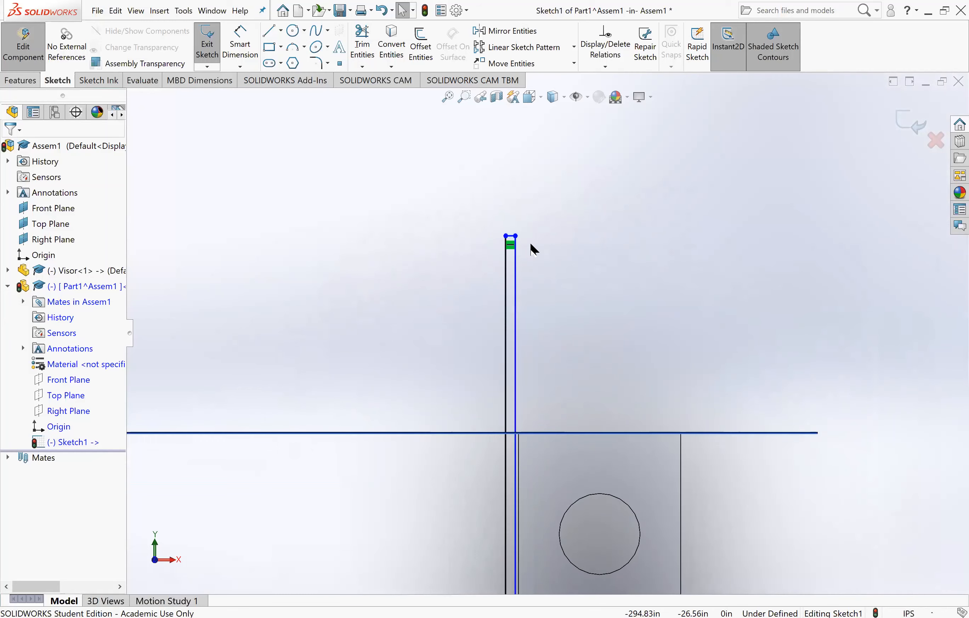
drag(515, 281, 517, 484)
drag(519, 534, 520, 538)
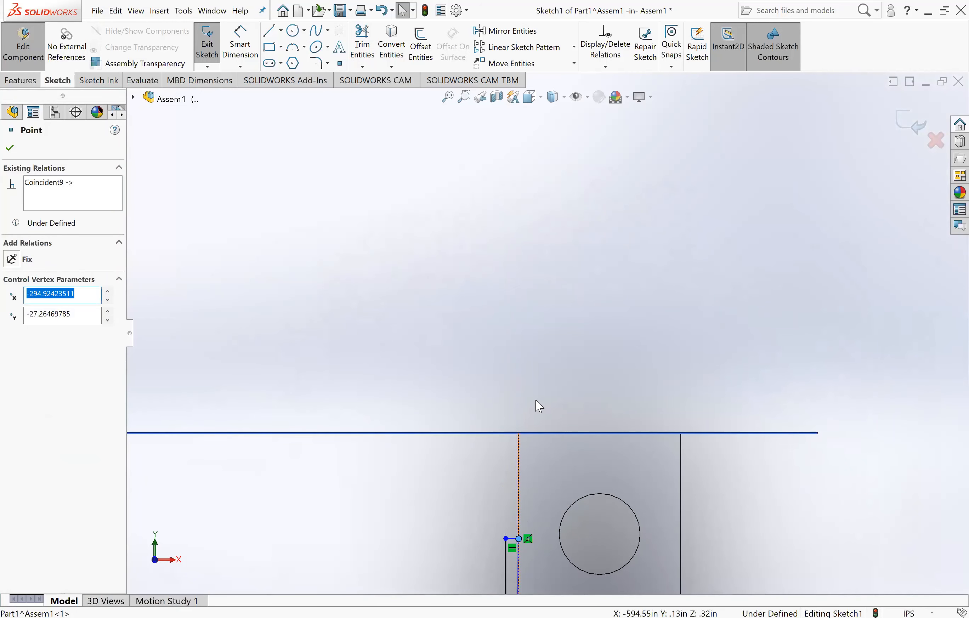
scroll(535, 398, up, 1)
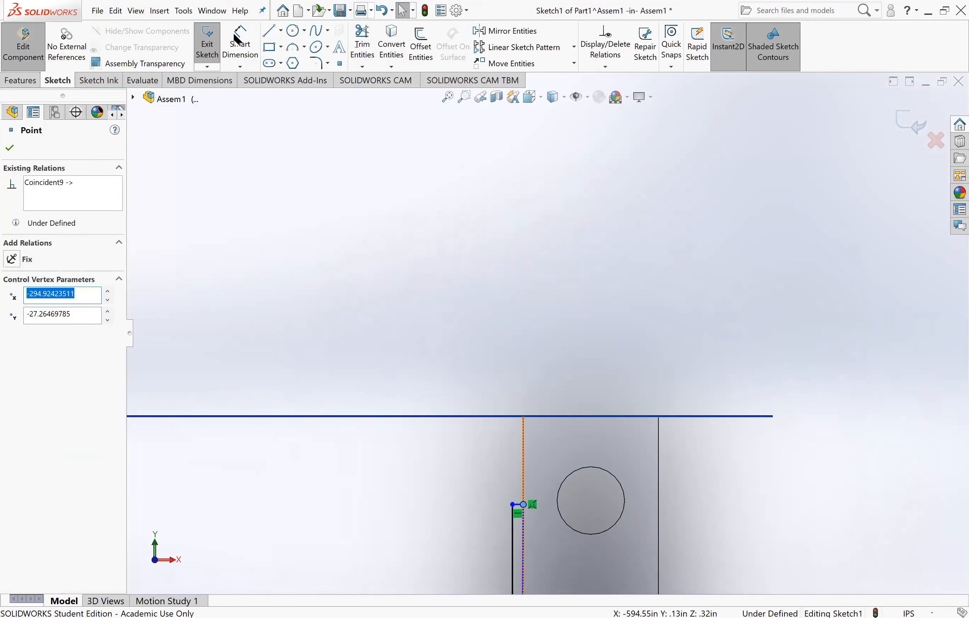
scroll(531, 385, up, 5)
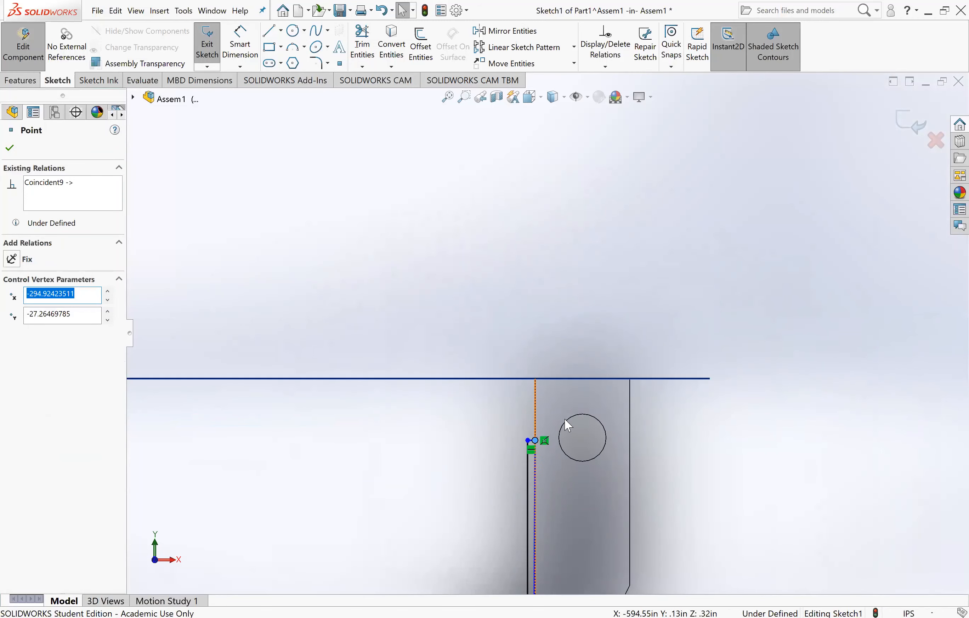
scroll(524, 371, down, 5)
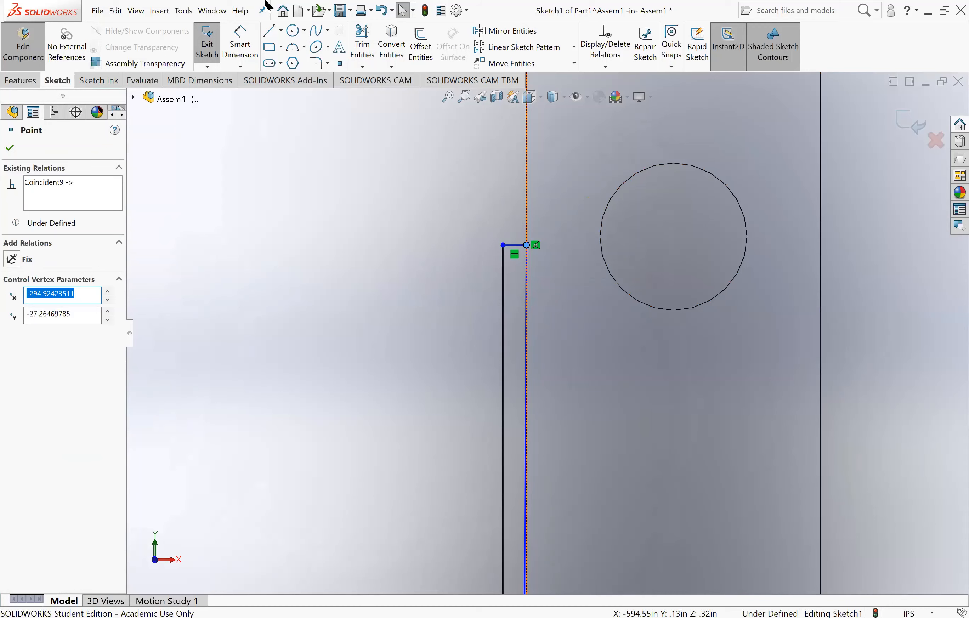
click(382, 10)
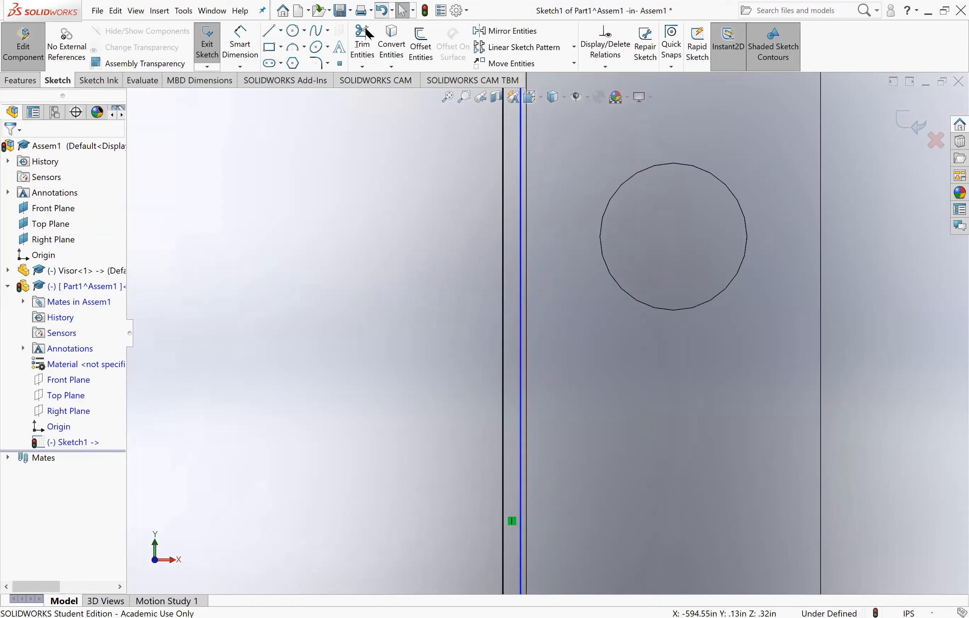
- Retry lowering the strip's closed end by its outer corner, pull it back above the visor's arm and undo that move
scroll(488, 297, up, 4)
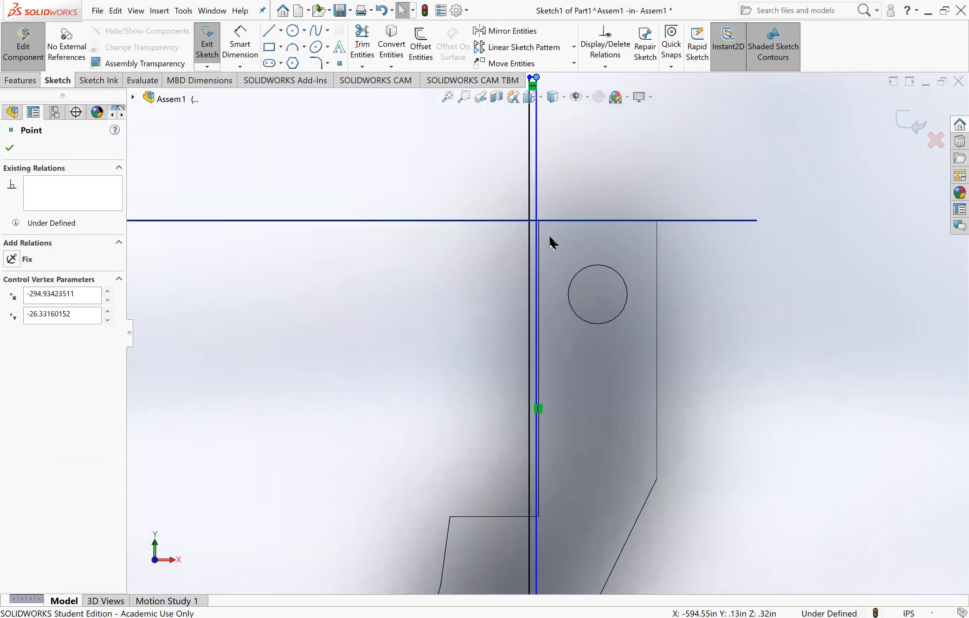
scroll(514, 210, down, 1)
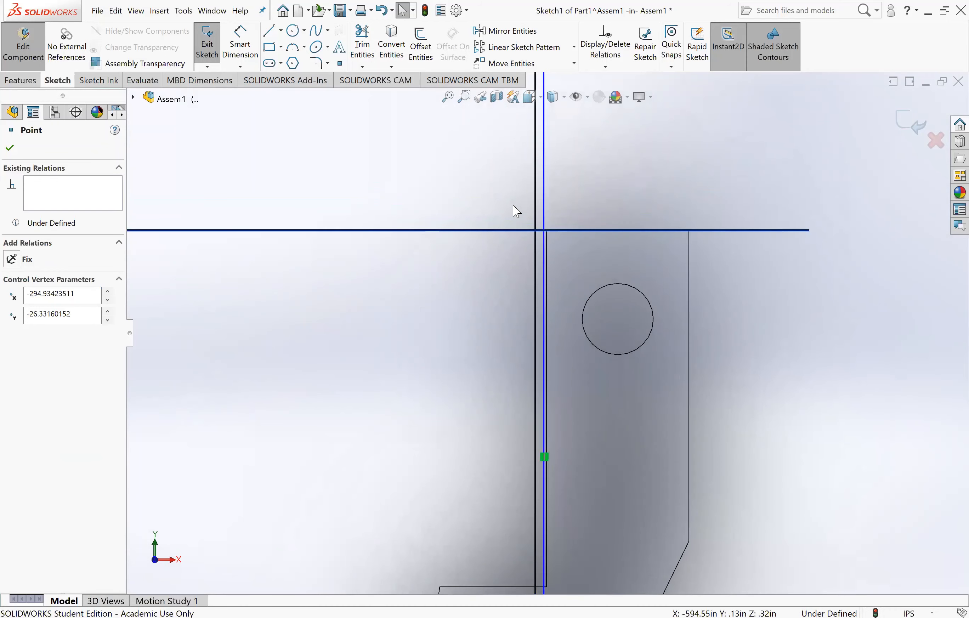
scroll(525, 220, up, 3)
scroll(542, 228, down, 3)
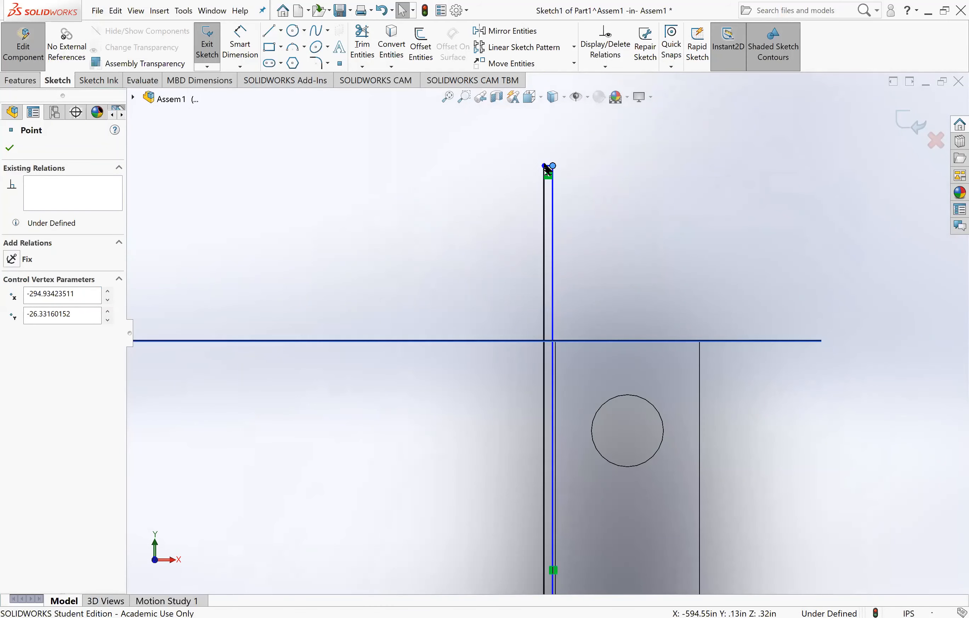
drag(546, 173, 557, 355)
click(572, 185)
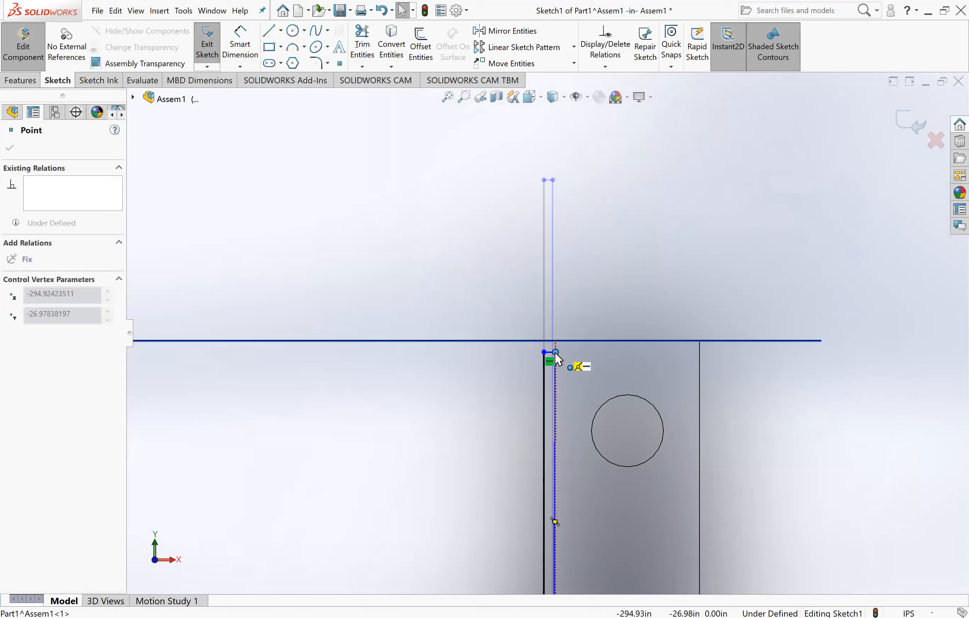
drag(555, 352, 556, 174)
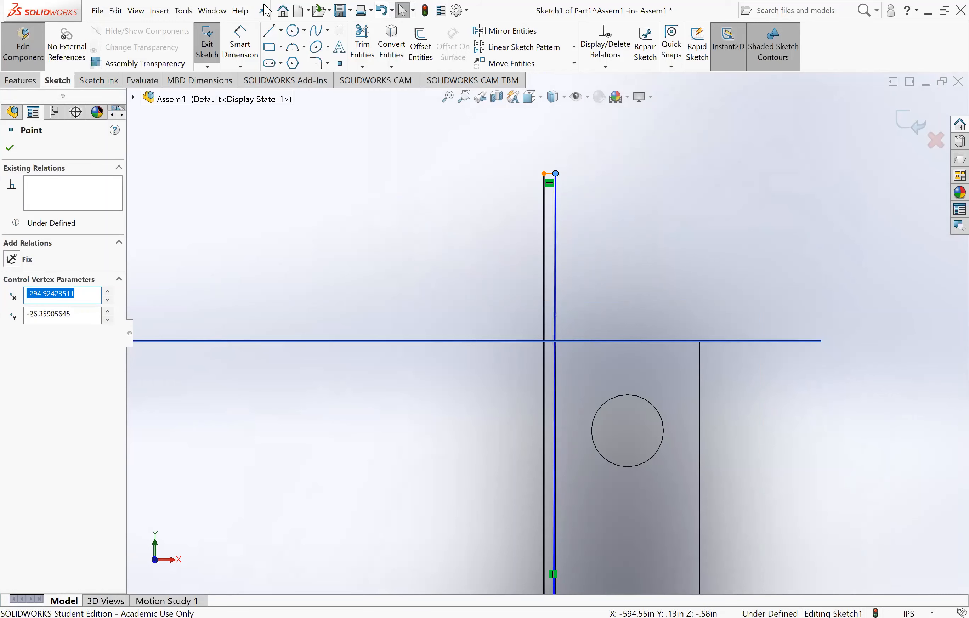
click(382, 11)
- Lower the strip's closed end by its inner corner to just below the visor arm's upper edge, roughly level with the arm's hole
click(537, 170)
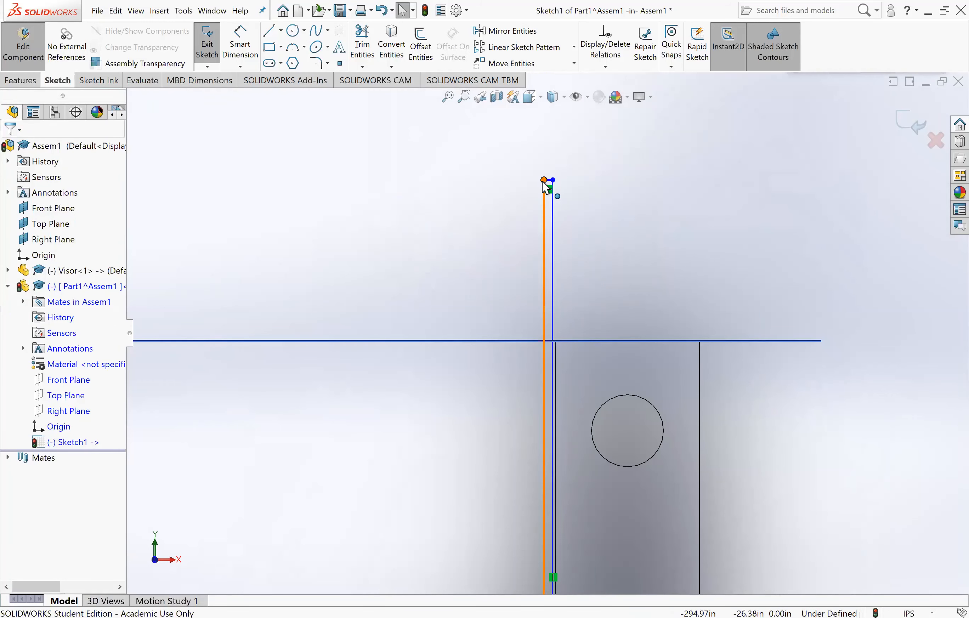
drag(542, 180, 544, 414)
scroll(476, 402, up, 5)
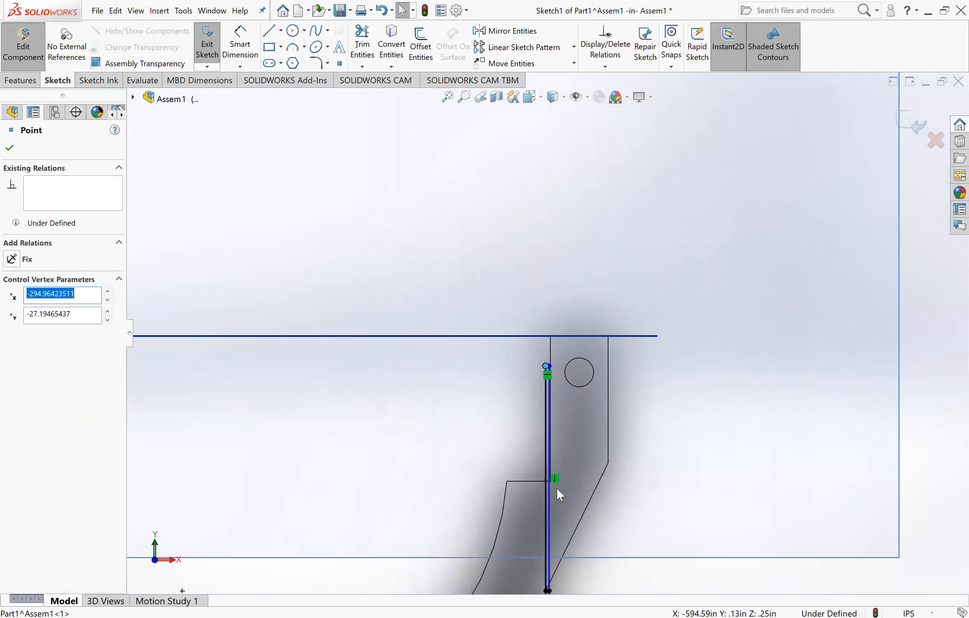
scroll(557, 490, down, 5)
scroll(492, 333, up, 5)
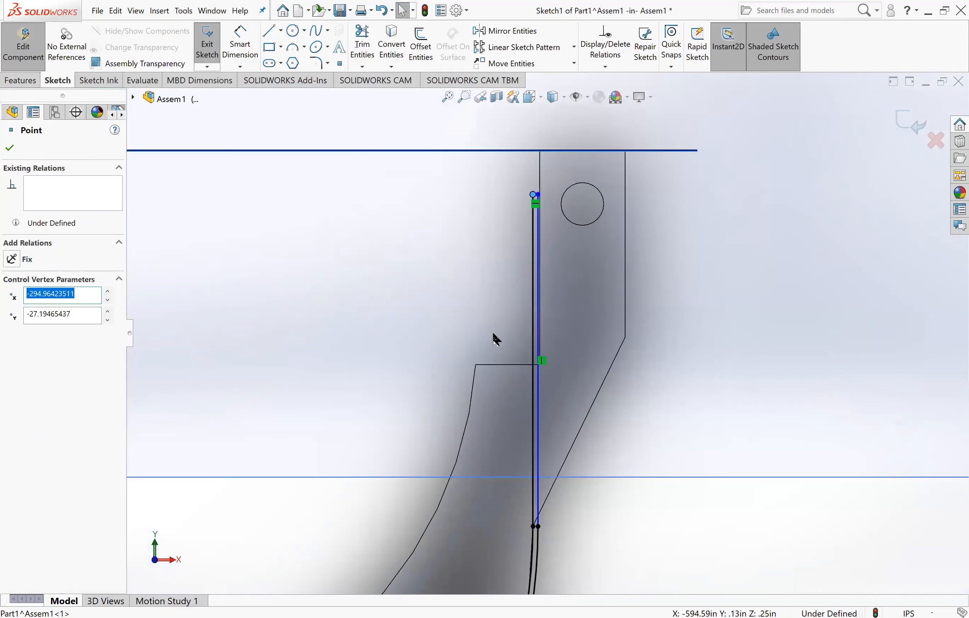
key(Escape)
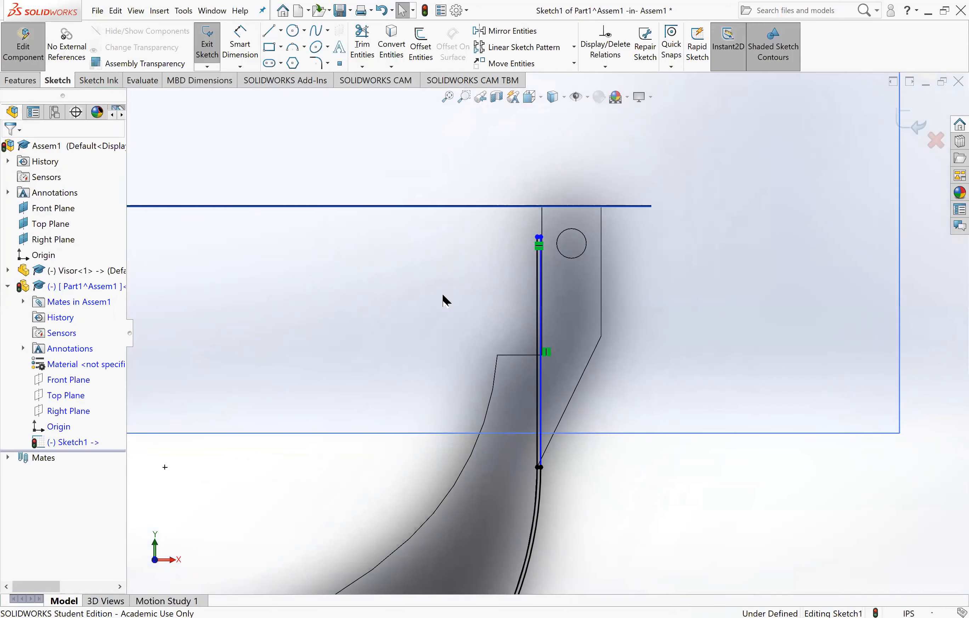
- Sketch a horizontal centerline from the strip's upper inner corner across to just past the visor's opposite arm
scroll(539, 281, down, 8)
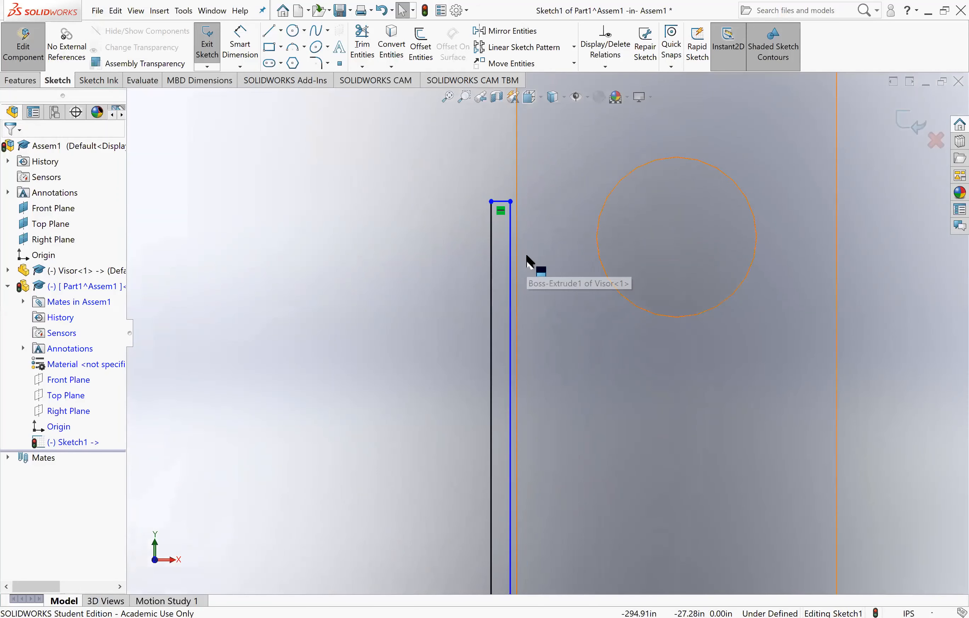
scroll(529, 262, up, 5)
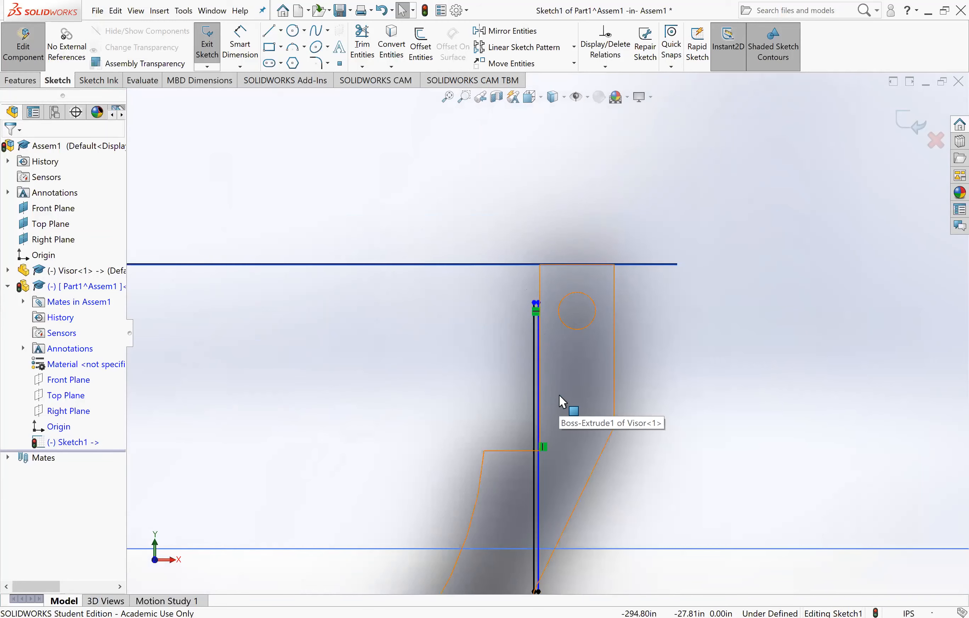
scroll(553, 407, up, 5)
scroll(389, 385, down, 3)
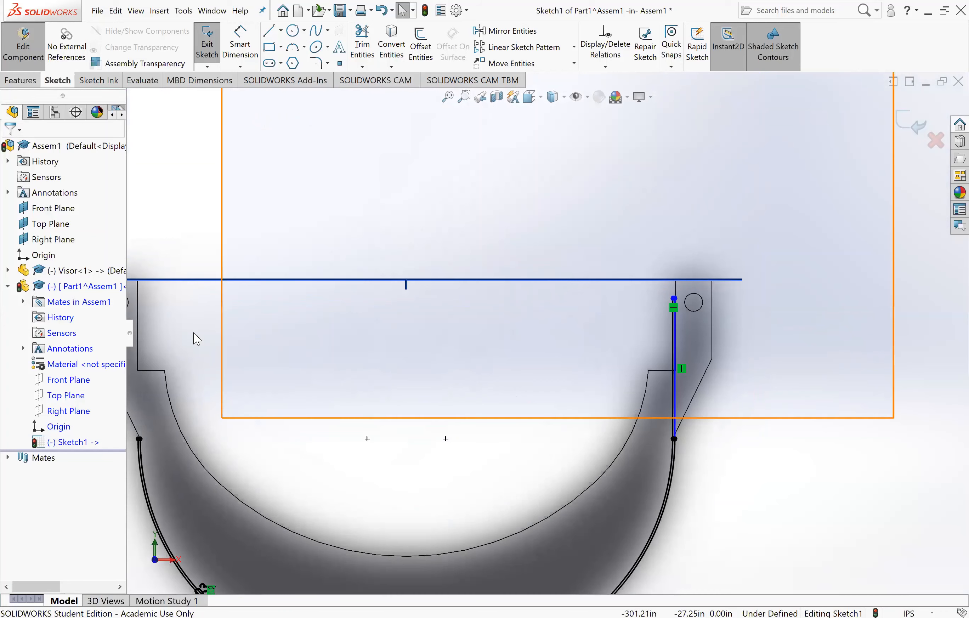
key(f)
scroll(176, 351, down, 2)
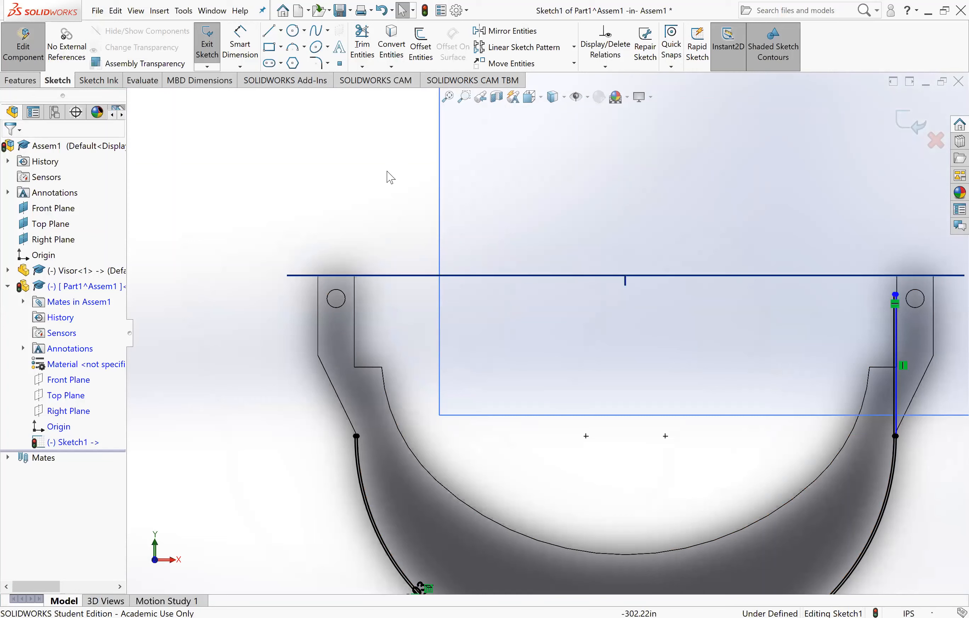
click(283, 36)
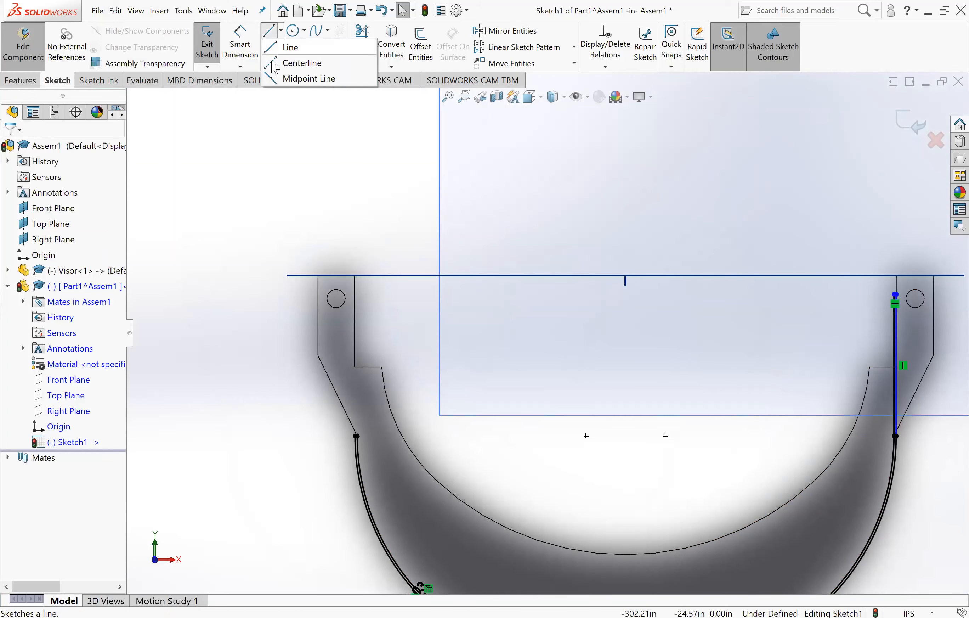
click(290, 61)
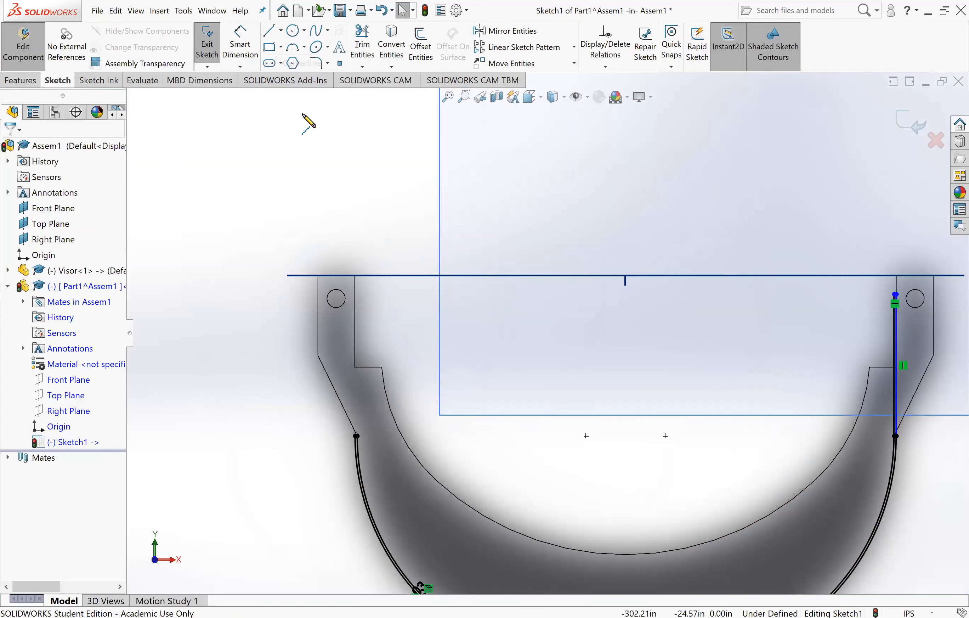
click(894, 294)
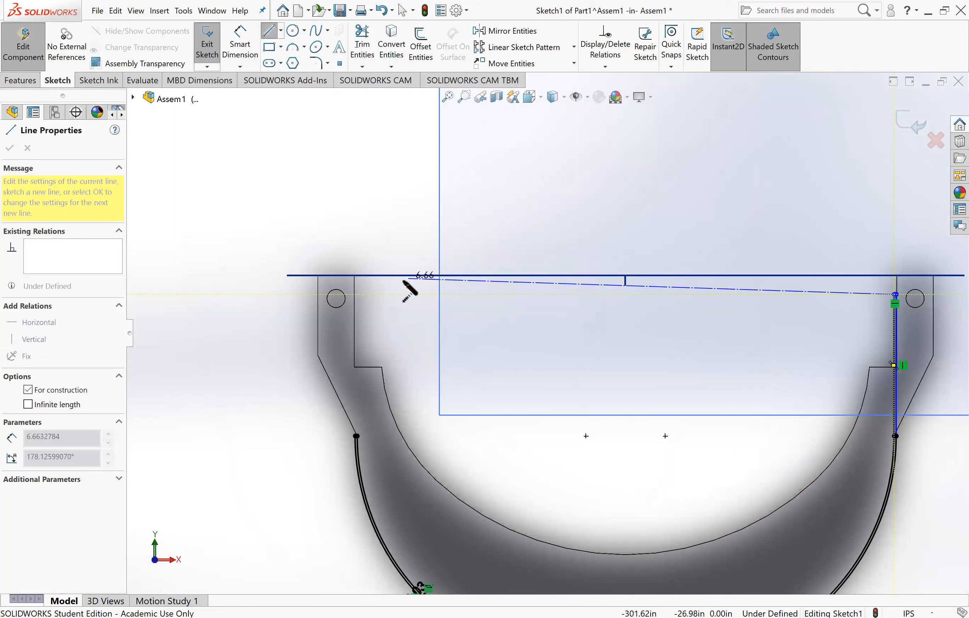
click(281, 294)
key(Escape)
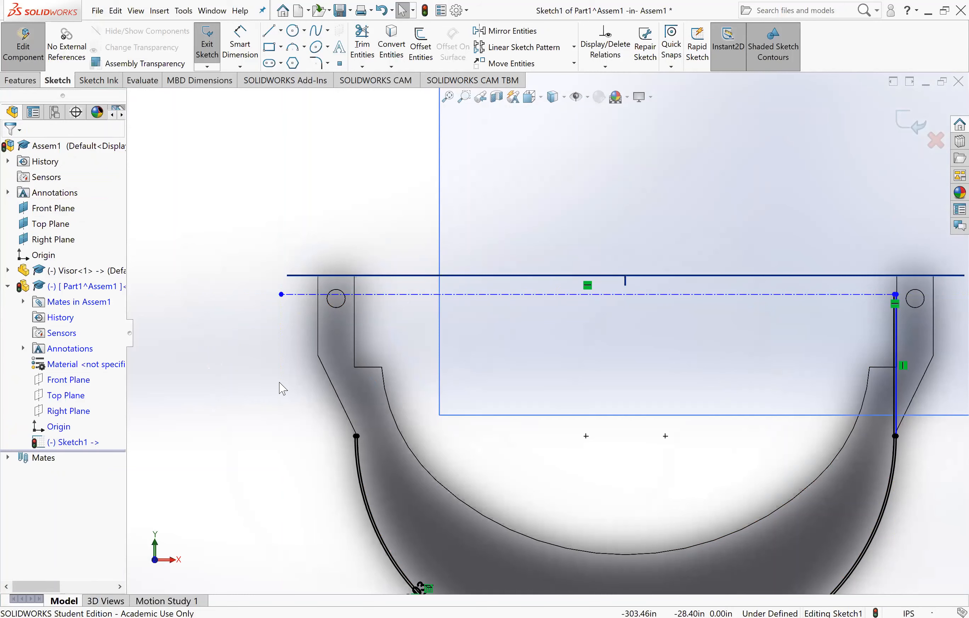
- Sketch two vertical lines, about 3.34 in and 4.06 in long, up from the inner and outer corners of the strip's open end
click(269, 31)
click(357, 436)
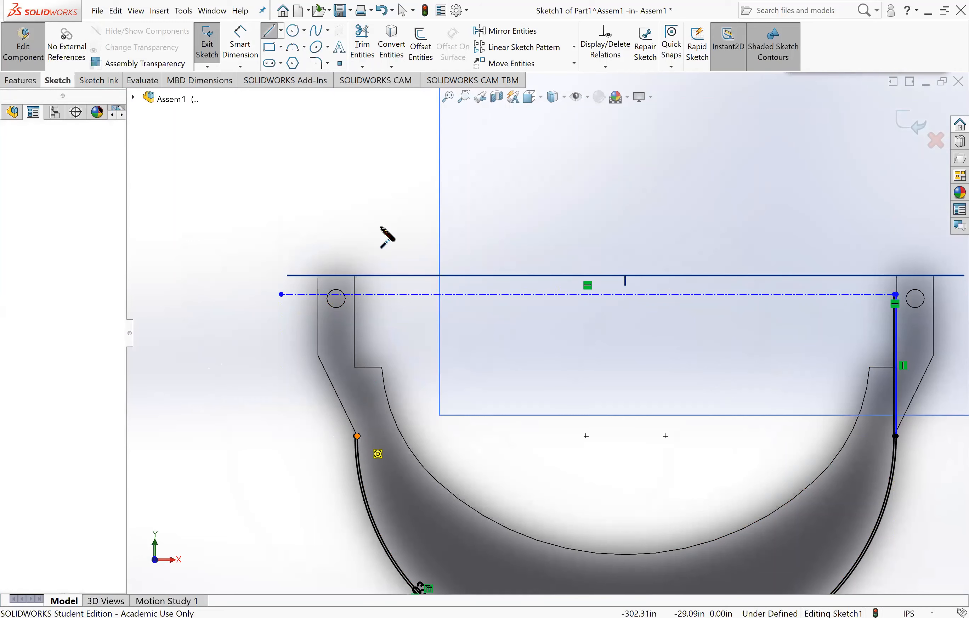
click(357, 192)
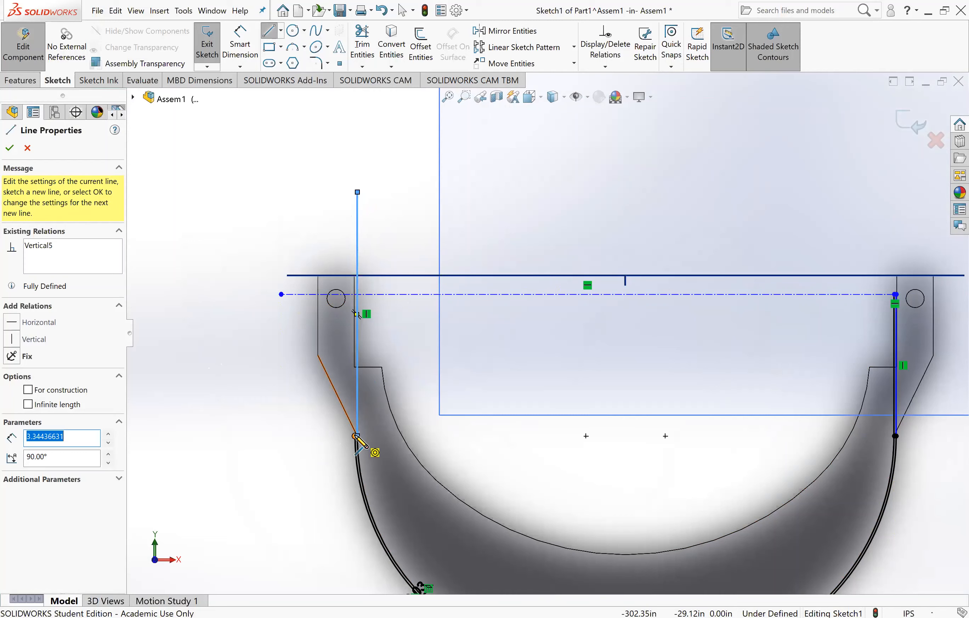
click(357, 436)
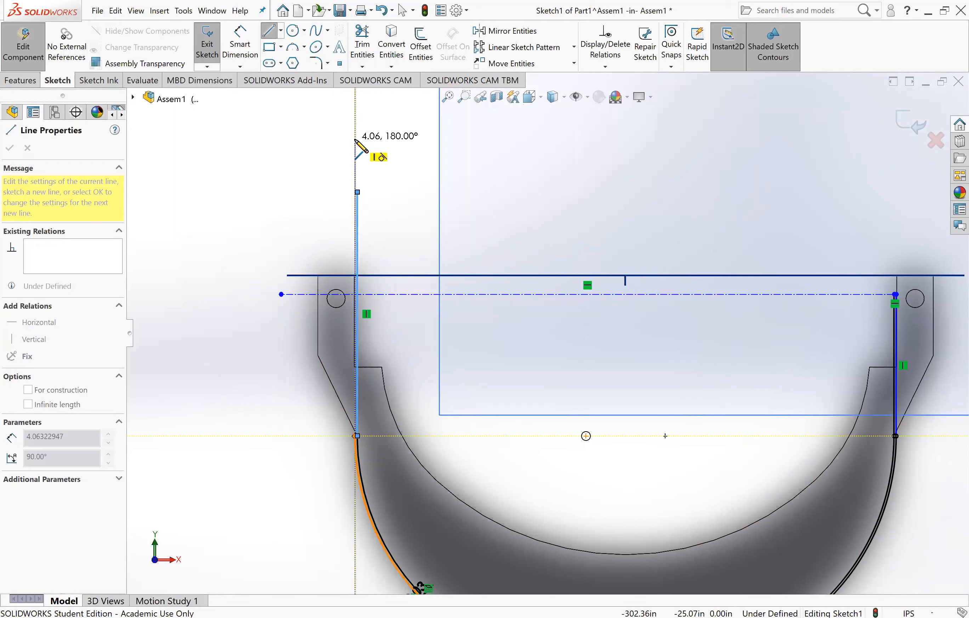
click(356, 140)
- Trim both new vertical lines back to the horizontal centerline with Trim to closest
scroll(400, 320, down, 6)
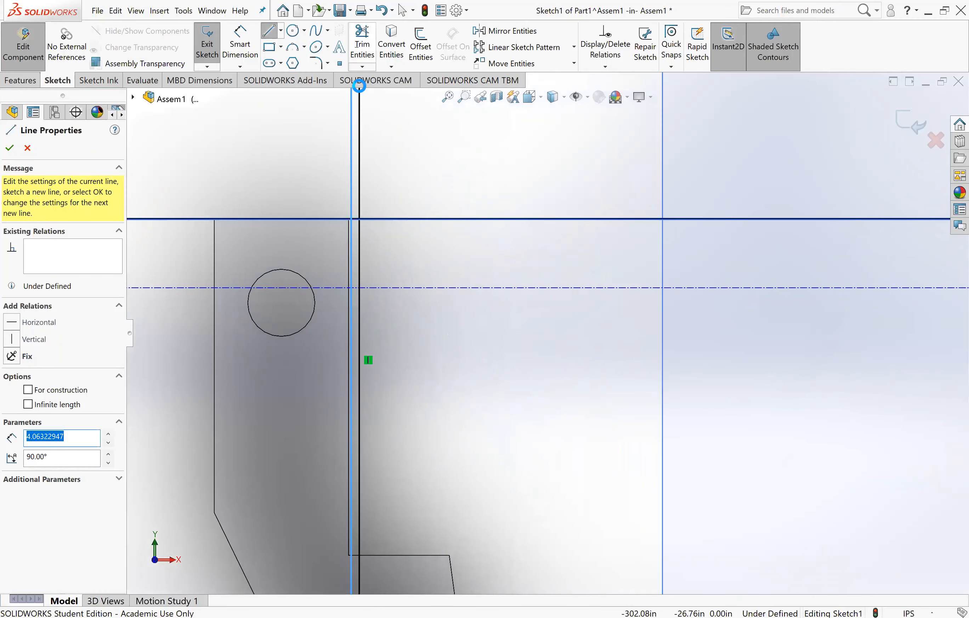
click(362, 45)
click(359, 265)
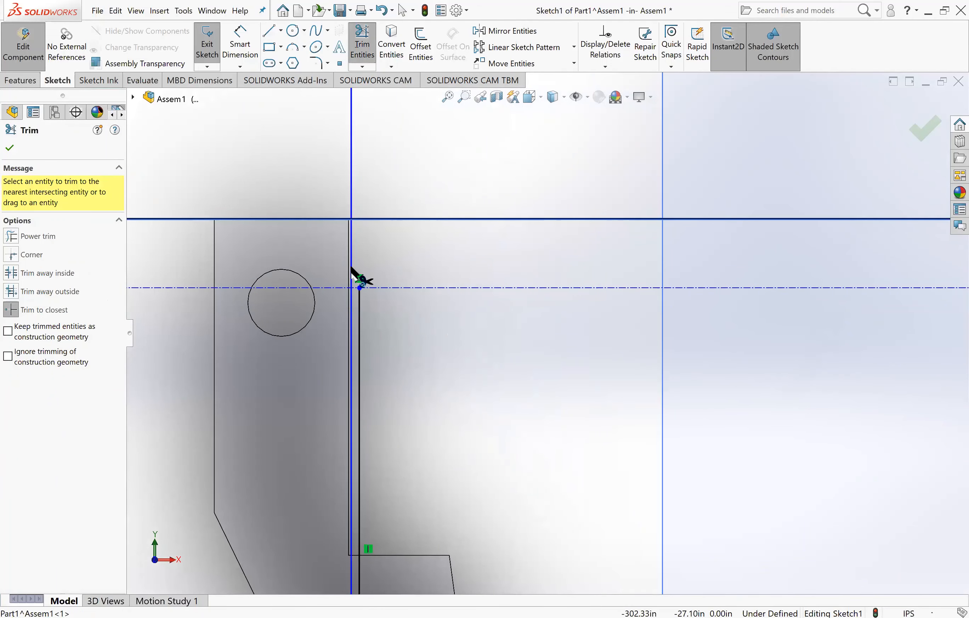
click(352, 266)
key(Escape)
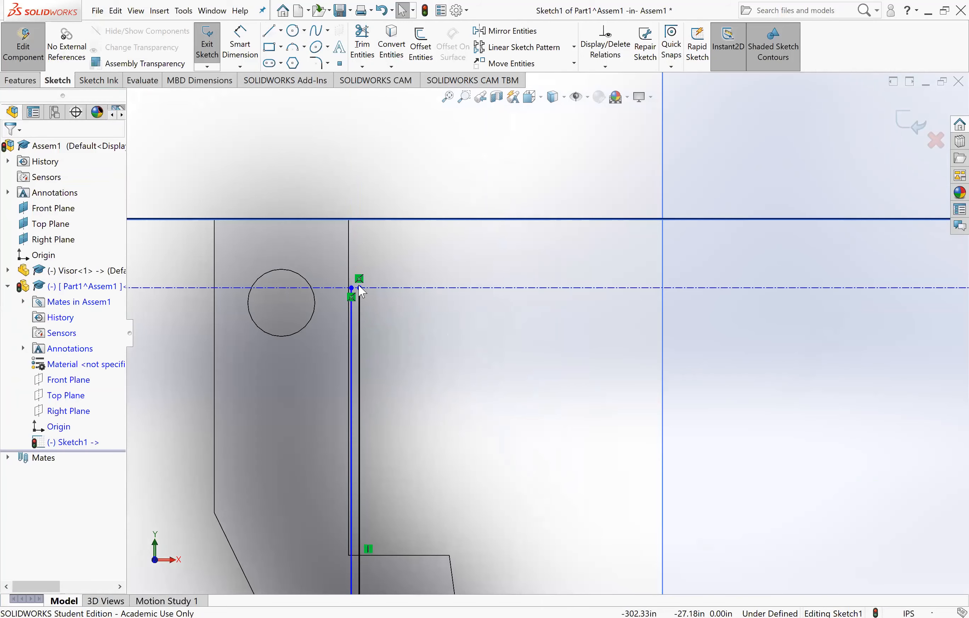
- Close the strip's open end with a short line between the two trimmed endpoints on the centerline
scroll(428, 311, up, 2)
scroll(502, 315, down, 3)
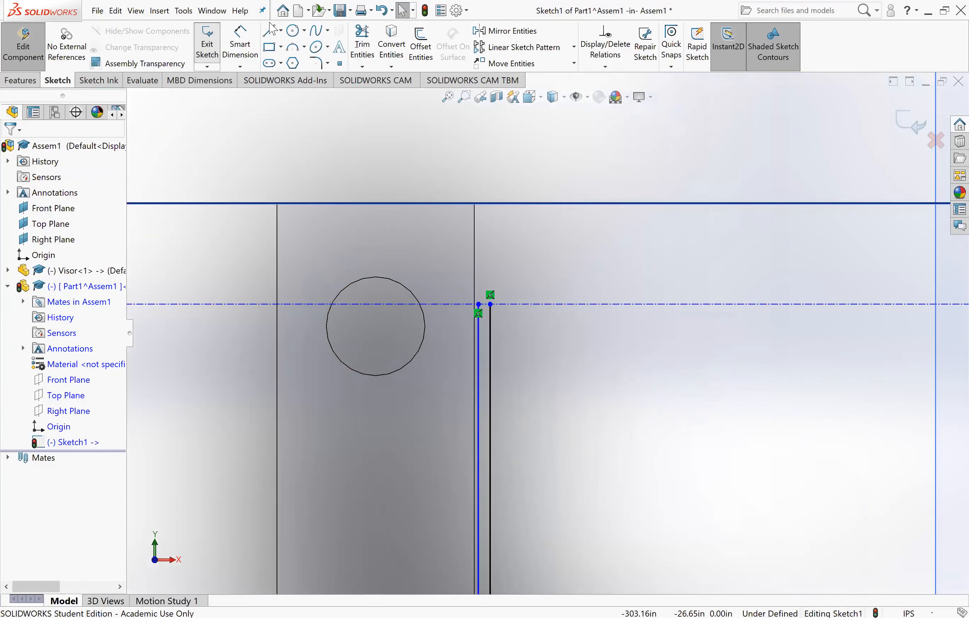
click(272, 30)
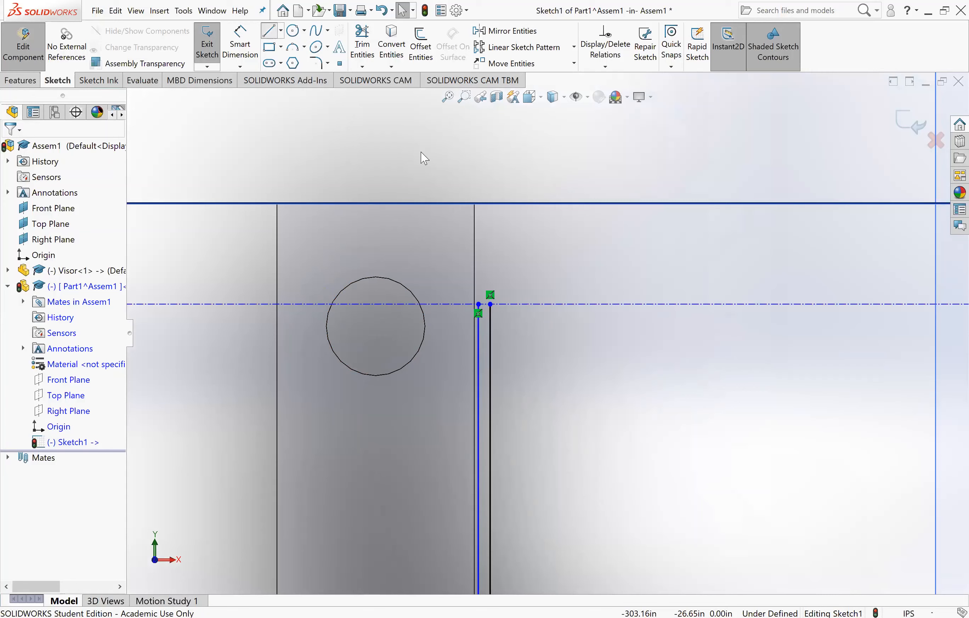
click(491, 304)
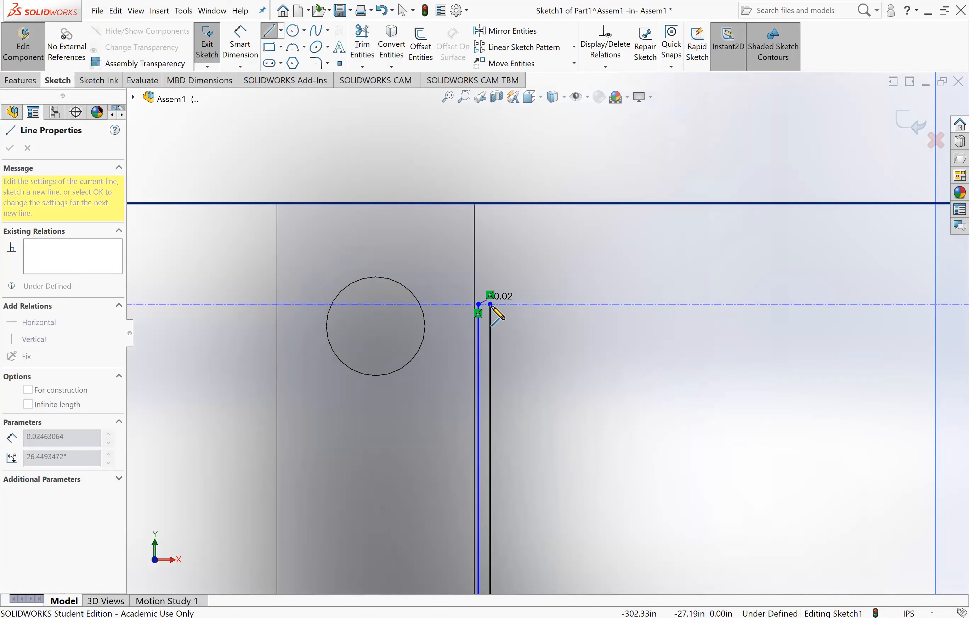
click(491, 304)
key(Escape)
key(Escape)
- Finish the rim sketch and start an Extruded Boss/Base using the thin closed strip contour
scroll(535, 353, up, 7)
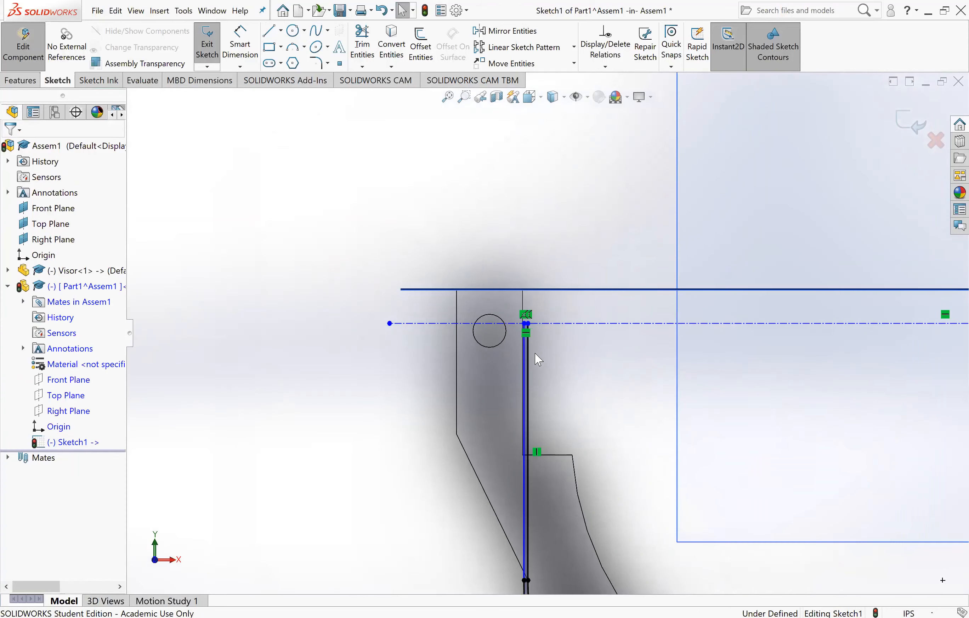
scroll(552, 359, up, 6)
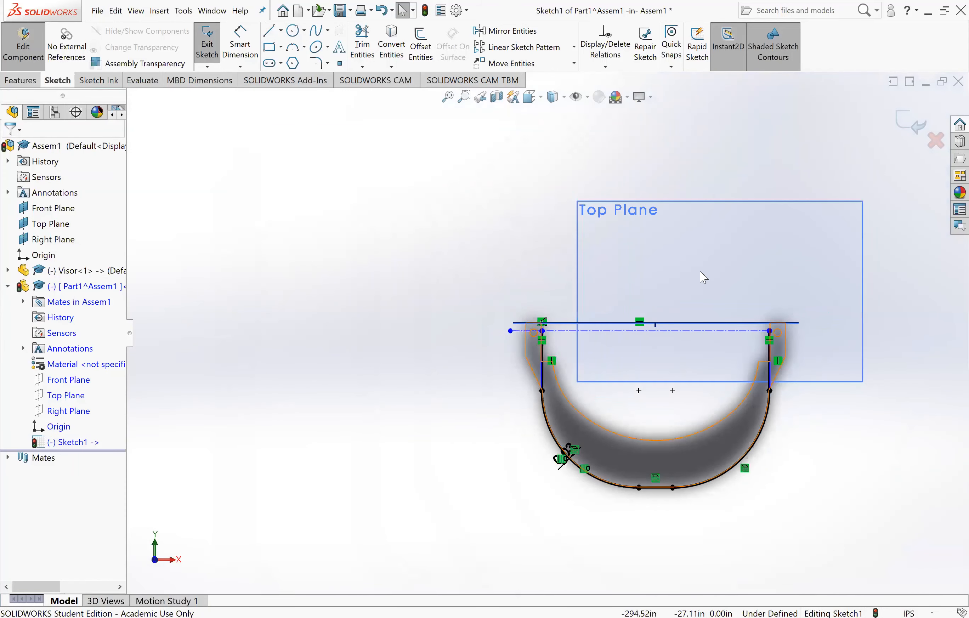
mouse_move(709, 152)
middle_down()
mouse_move(656, 214)
mouse_move(692, 195)
middle_up()
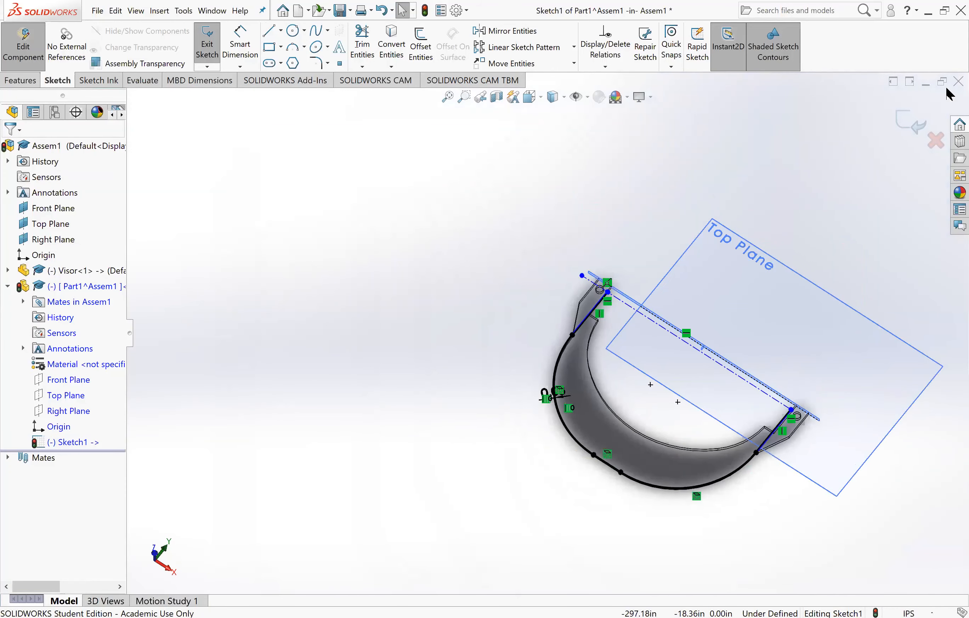
click(918, 141)
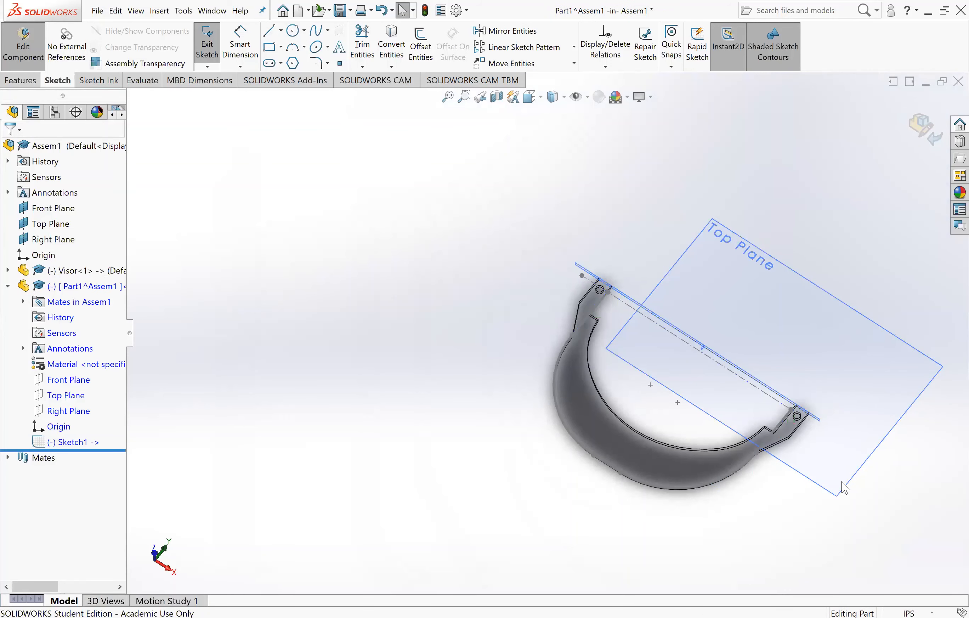
scroll(844, 487, down, 3)
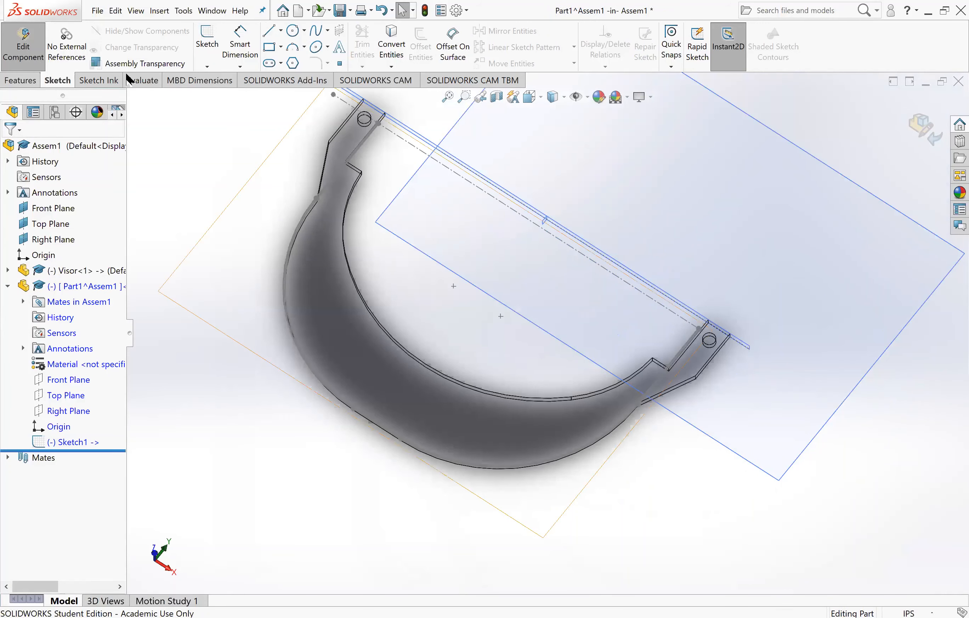
click(20, 80)
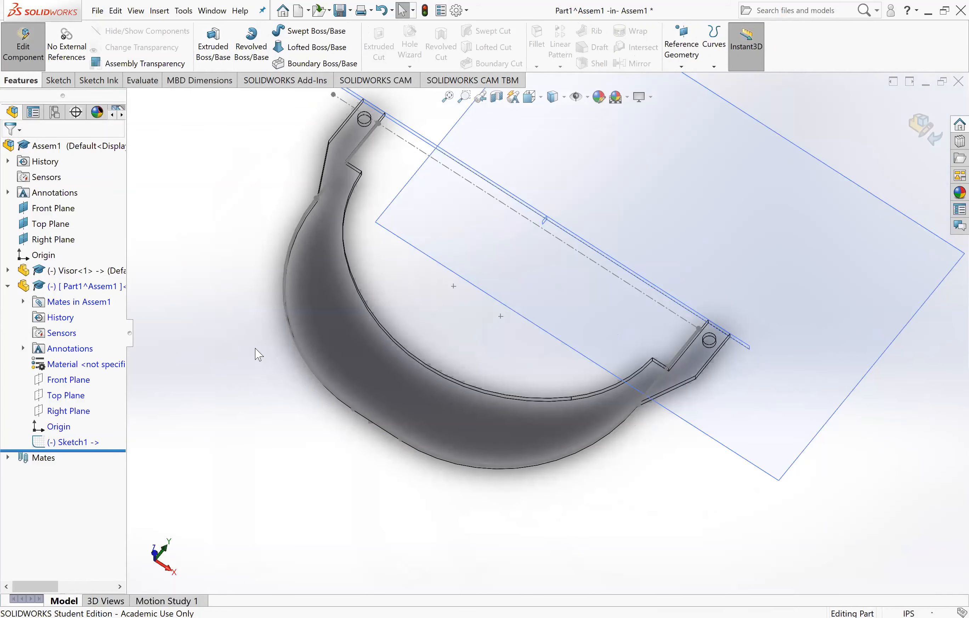
middle_drag(316, 492, 291, 391)
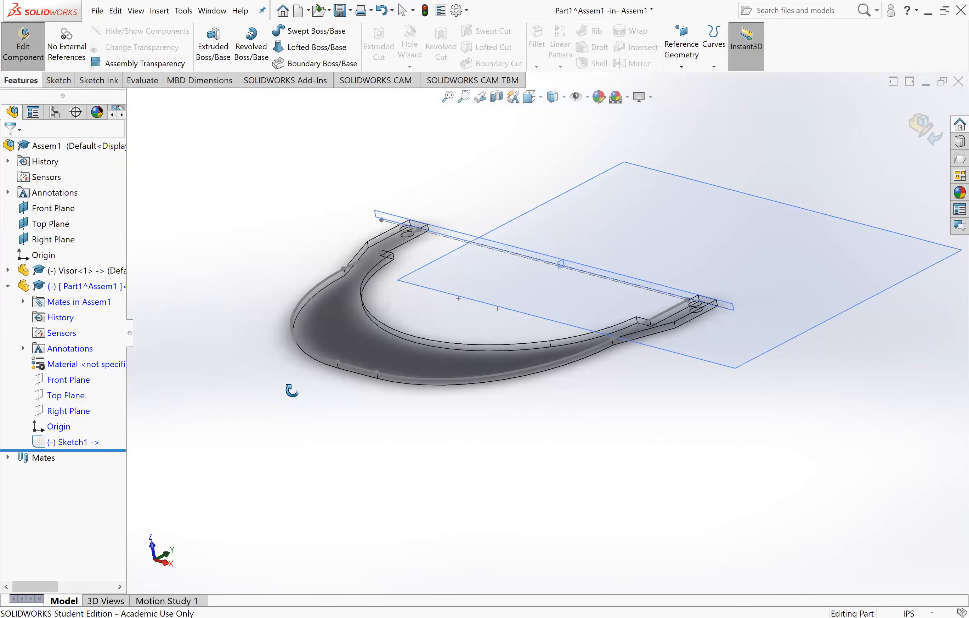
mouse_move(301, 384)
middle_down()
mouse_move(309, 381)
mouse_move(287, 368)
mouse_move(283, 378)
middle_up()
click(213, 57)
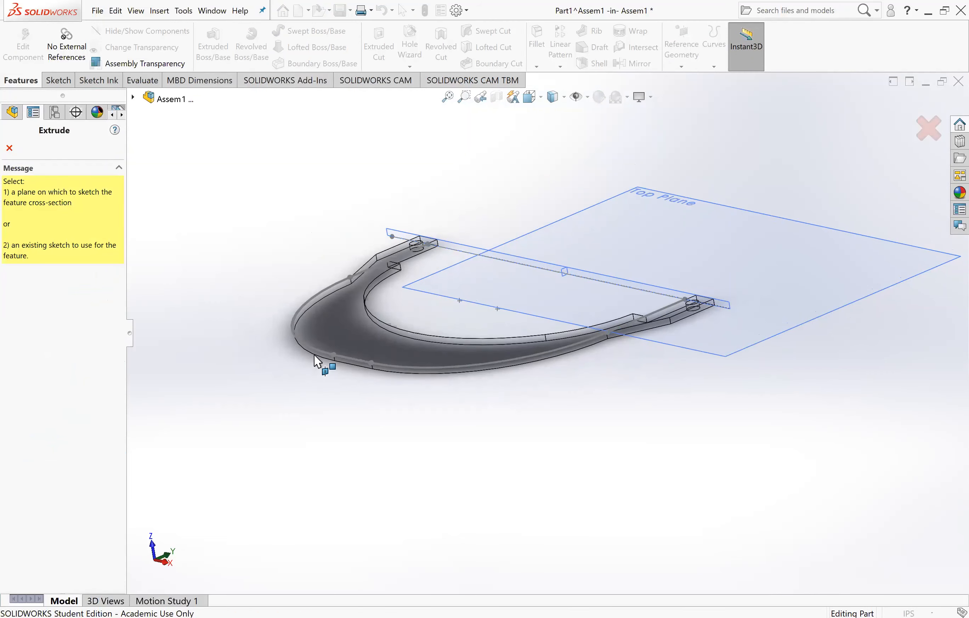
scroll(360, 260, down, 5)
click(476, 228)
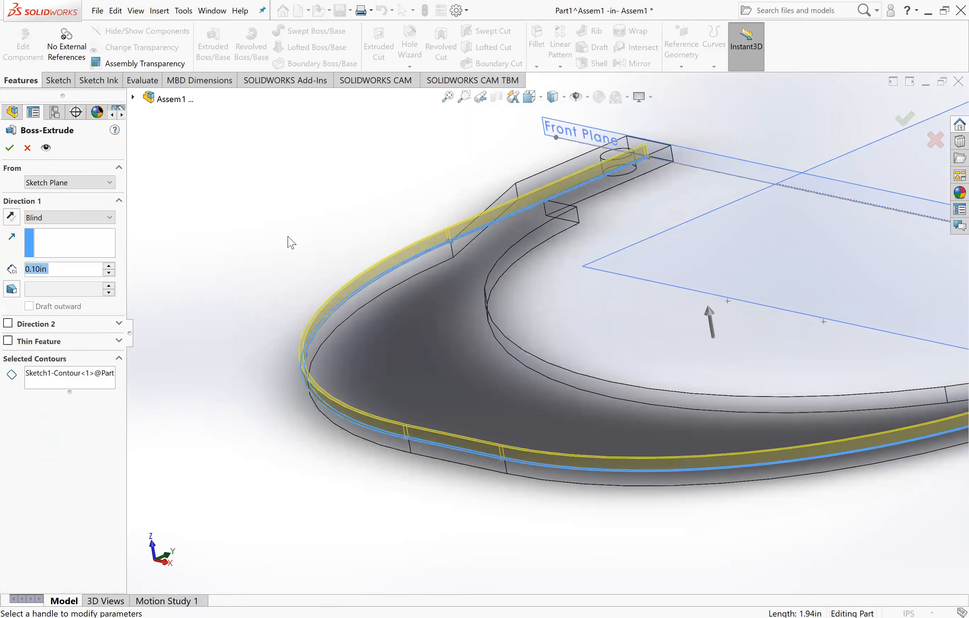
- Extrude the strip blind in both directions, with 1 in for Direction 1 and 9 in for Direction 2
scroll(291, 236, up, 2)
scroll(671, 427, down, 2)
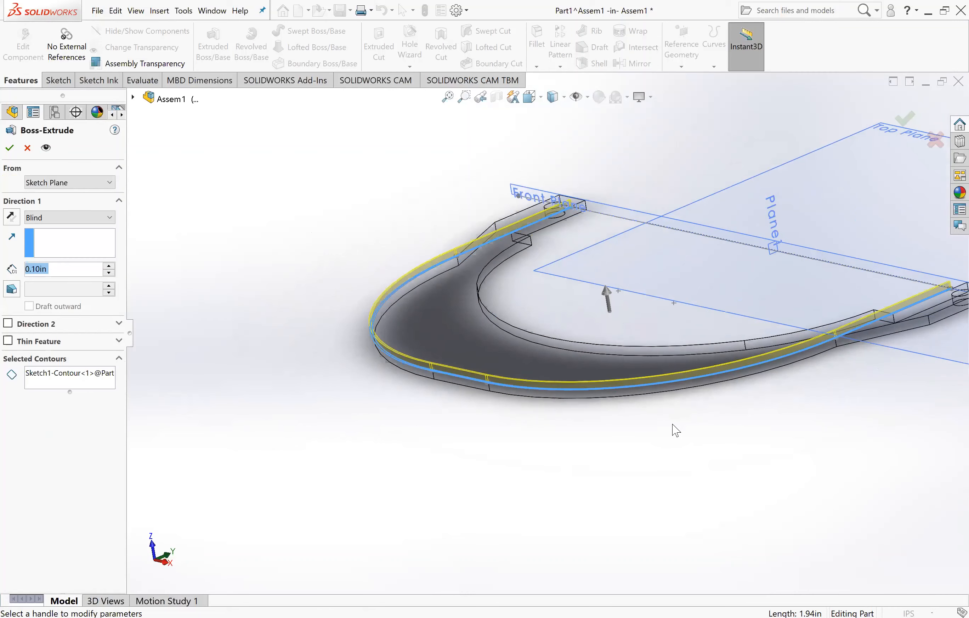
scroll(665, 428, down, 2)
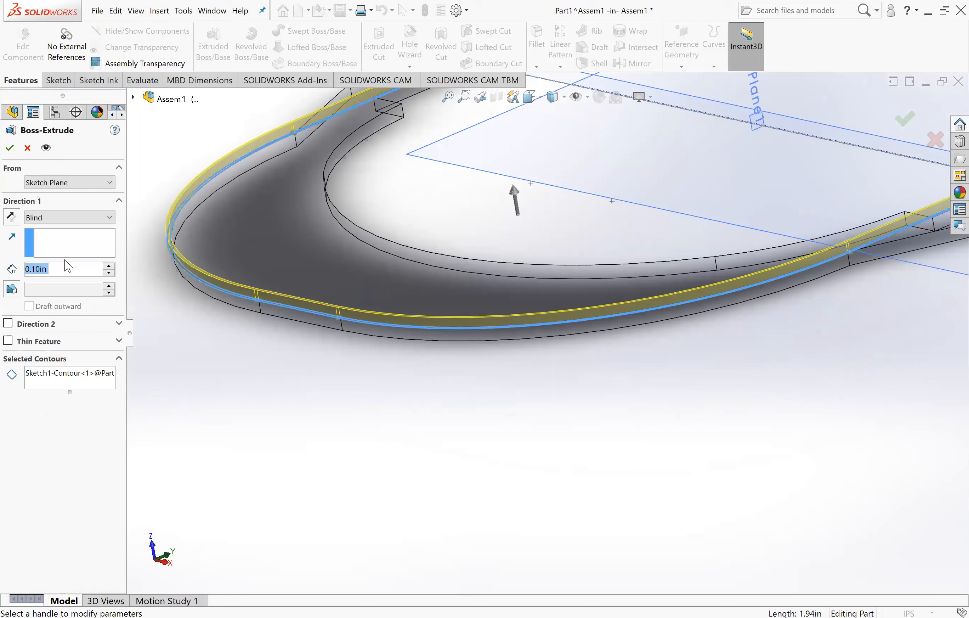
text(1in)
scroll(250, 421, up, 2)
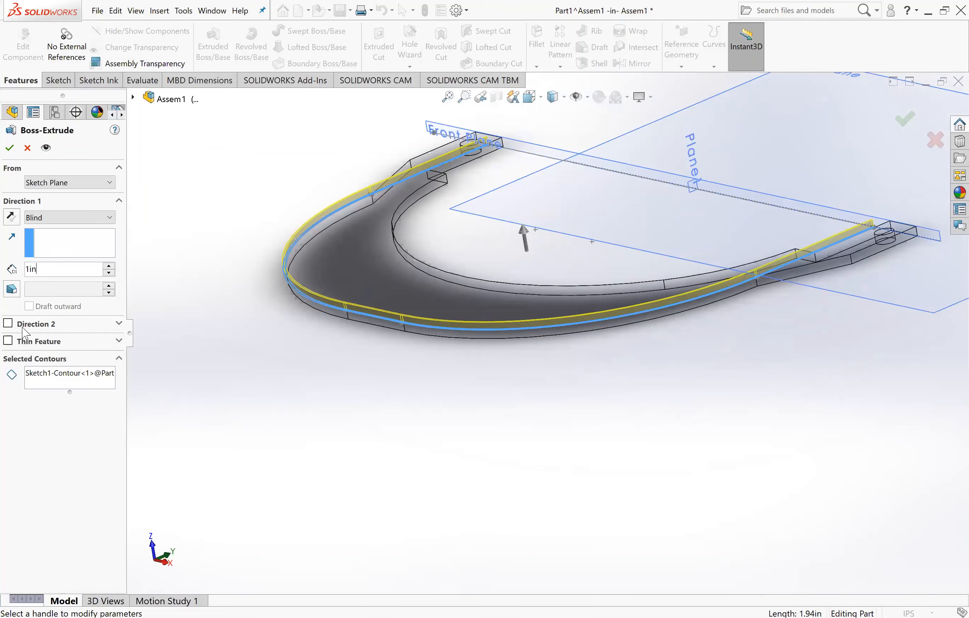
click(8, 324)
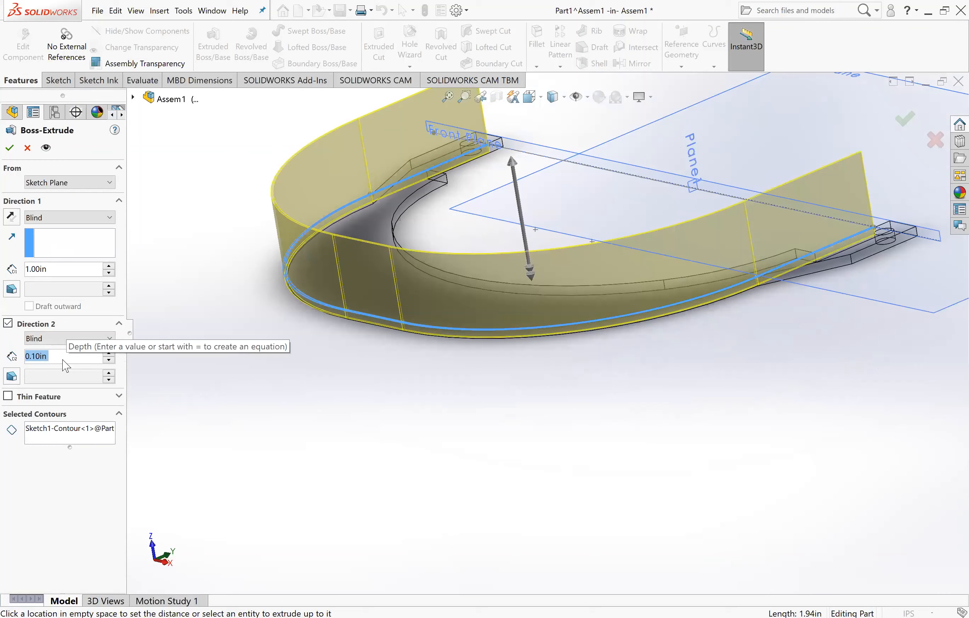
text(9)
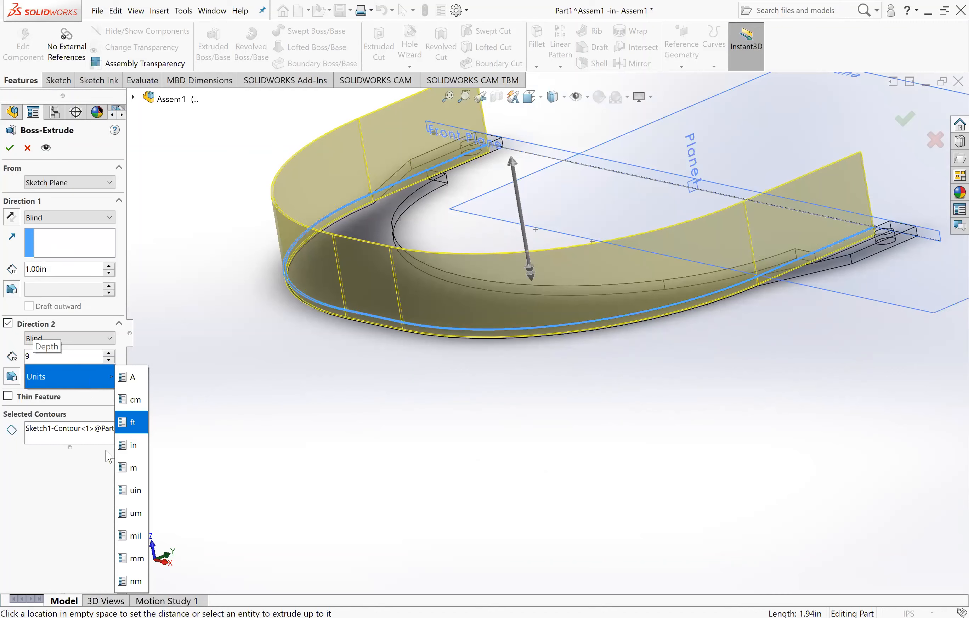
click(122, 453)
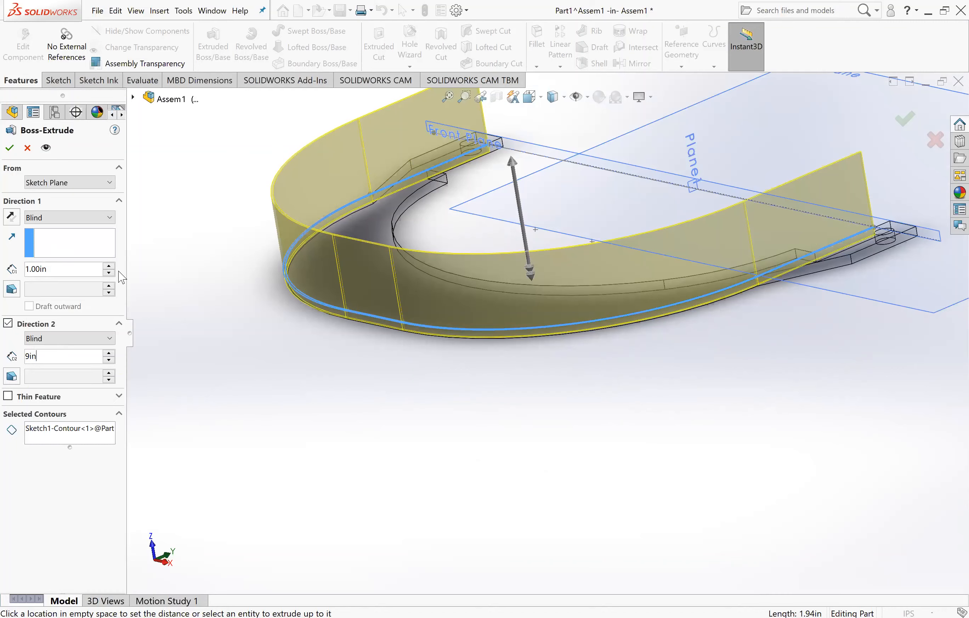
click(13, 150)
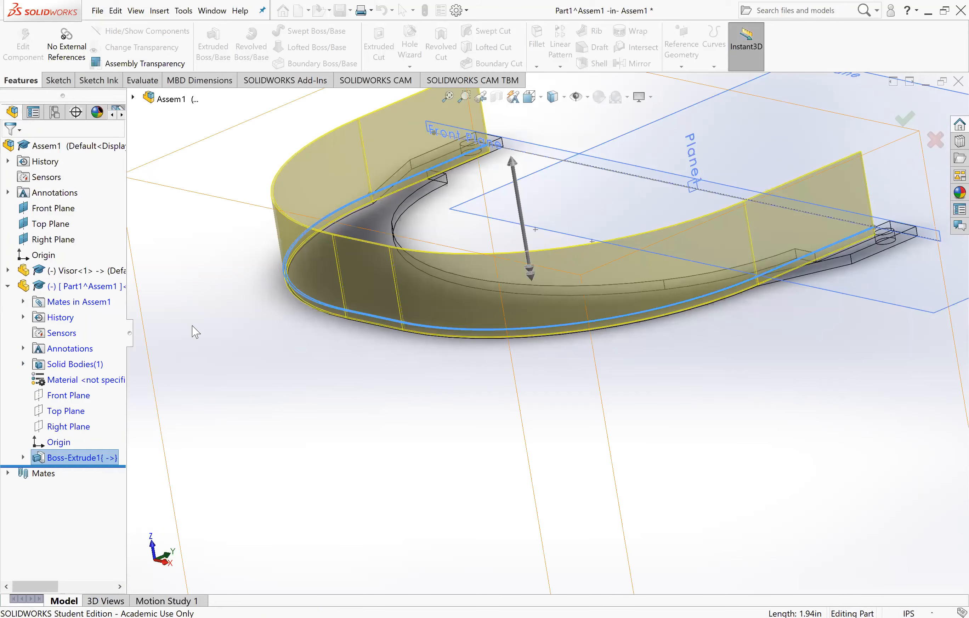
- Examine the extruded shield from several angles, especially its straight side where it meets the visor arm and hole
scroll(276, 374, up, 5)
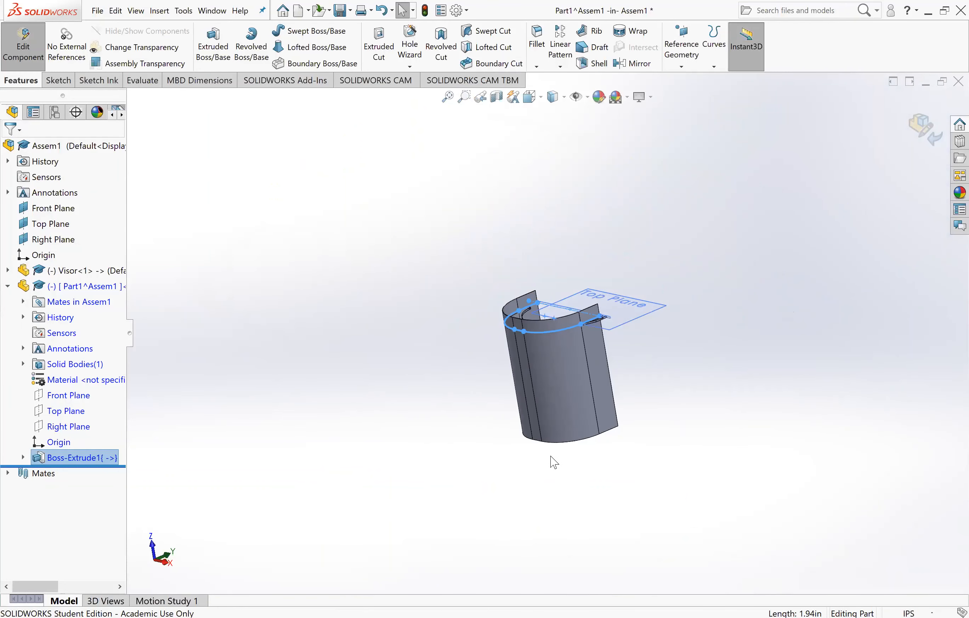
scroll(555, 459, down, 2)
click(512, 470)
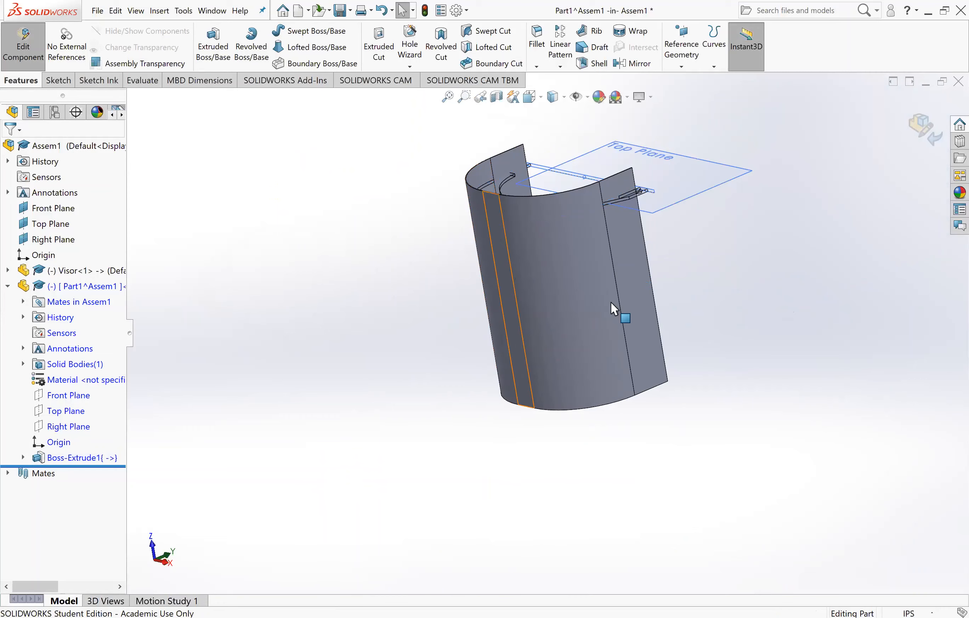
scroll(656, 246, up, 2)
scroll(655, 261, down, 2)
scroll(597, 331, down, 2)
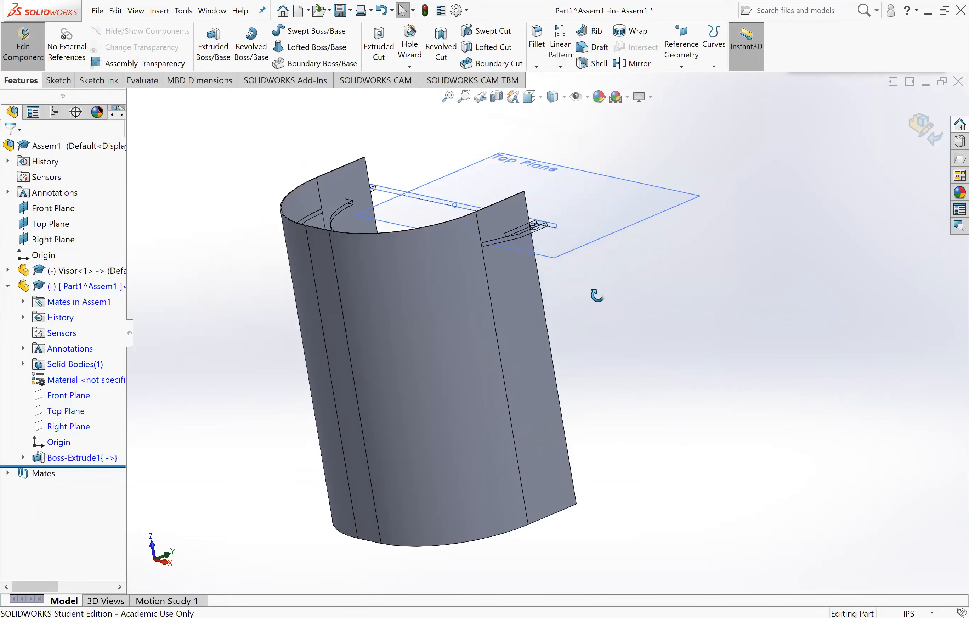
middle_drag(597, 331, 539, 367)
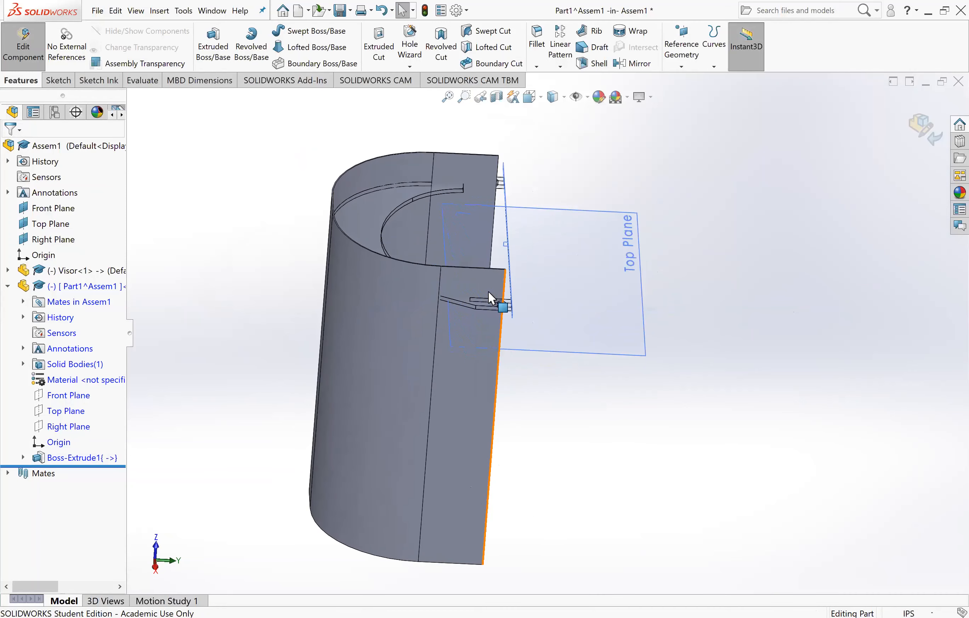
scroll(491, 298, down, 5)
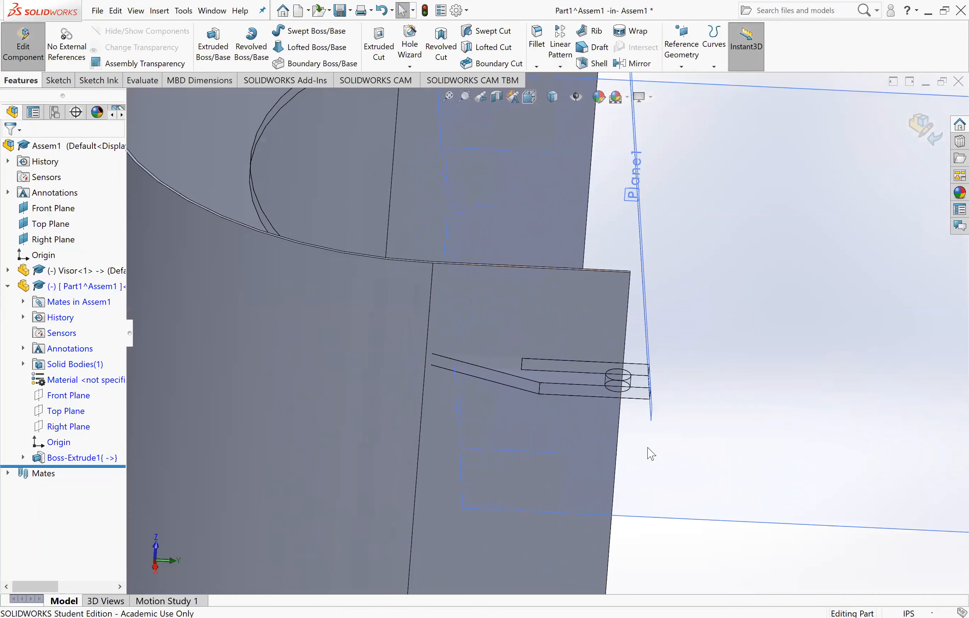
scroll(649, 450, up, 3)
scroll(638, 462, down, 3)
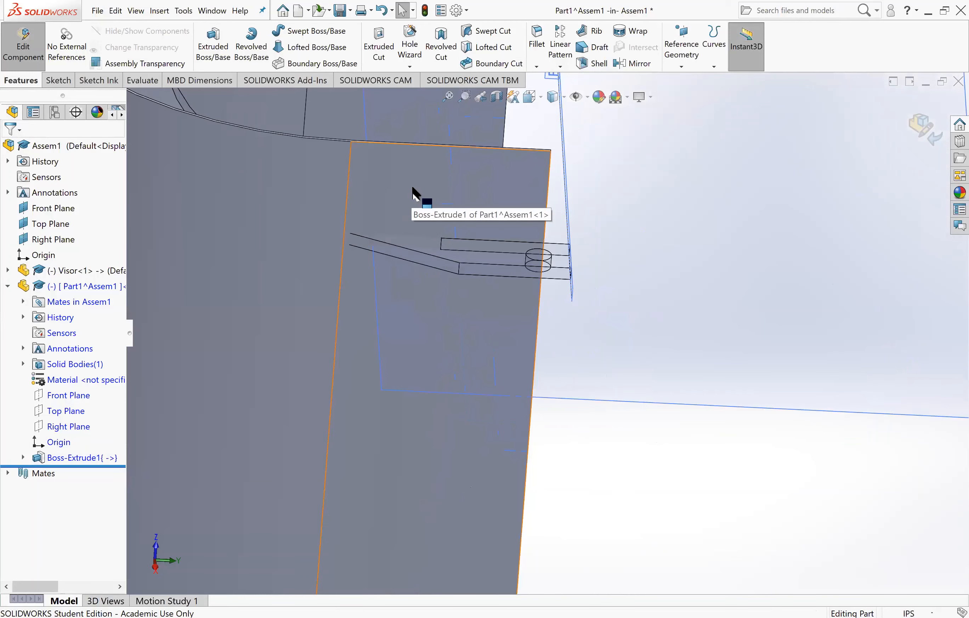
- Start a new sketch on the shield's flat outer side face and orient the view square to that face
click(450, 148)
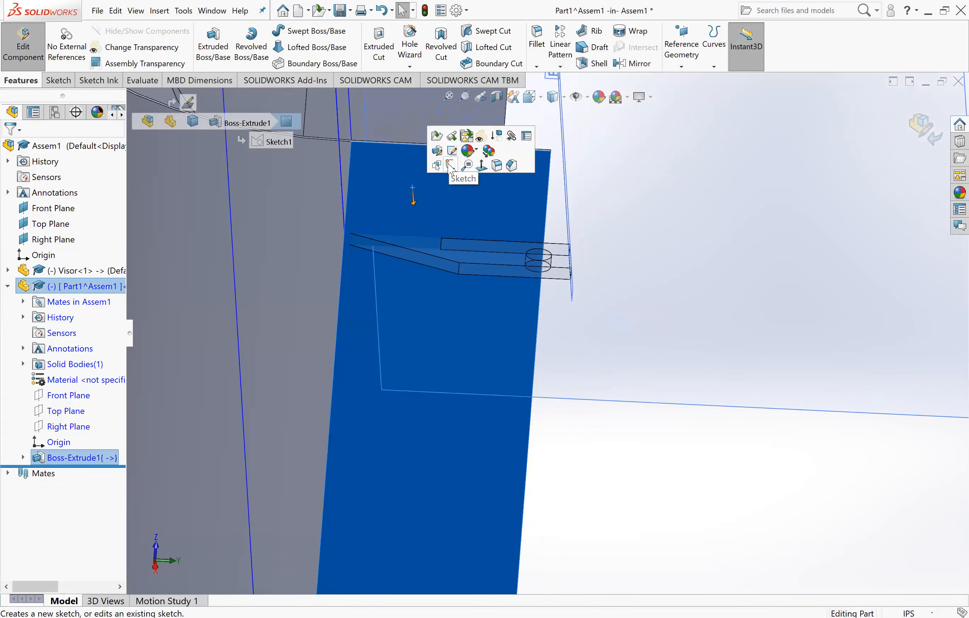
click(449, 165)
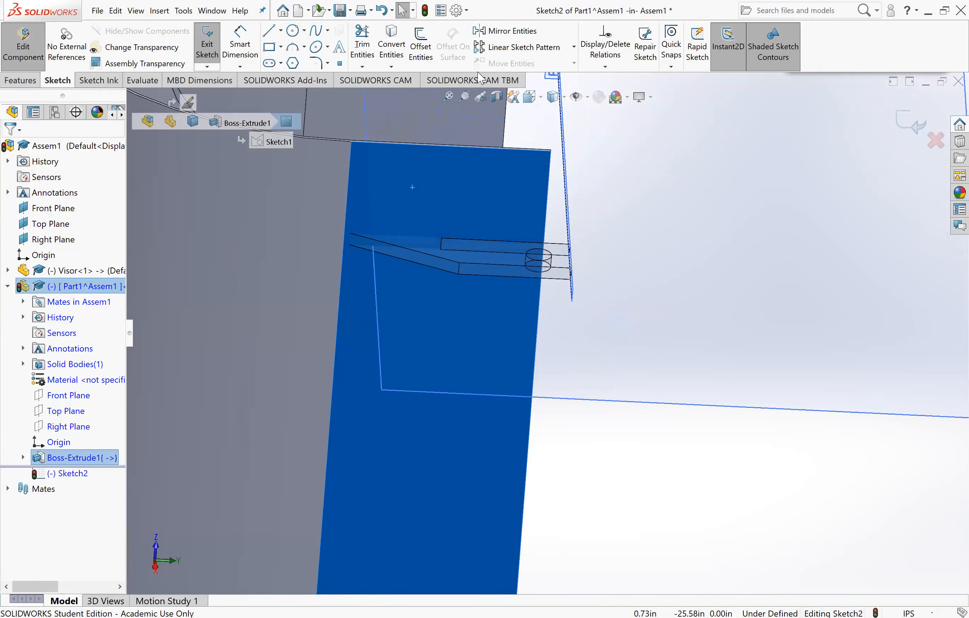
key(Escape)
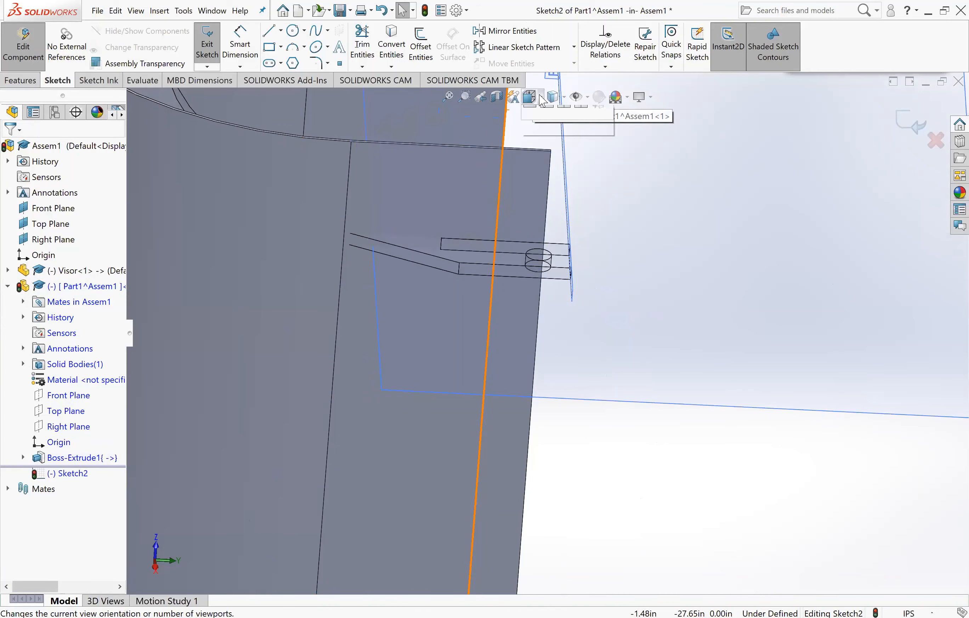
click(543, 99)
click(598, 167)
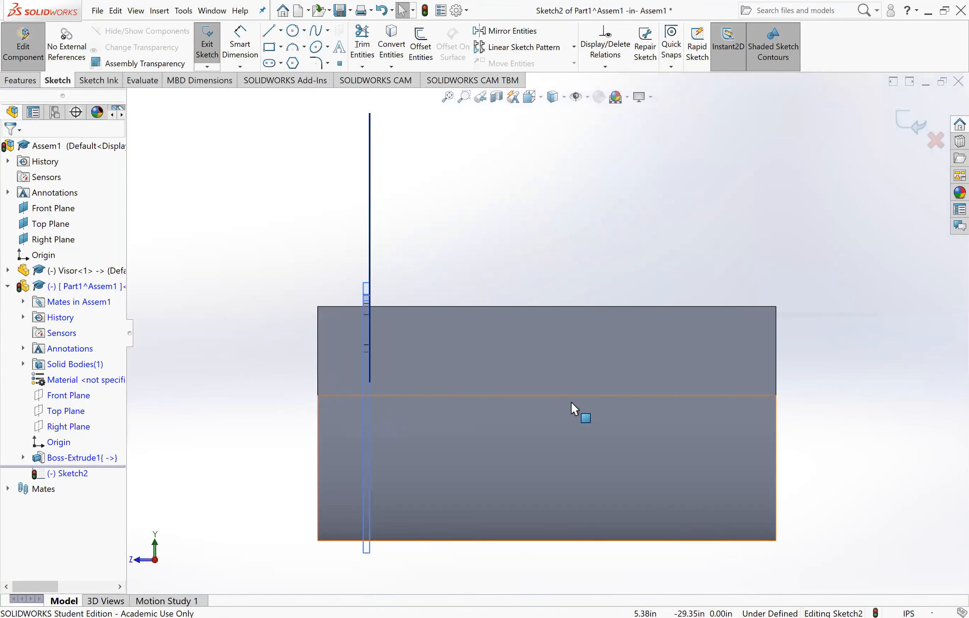
- Create intersection curves of the Visor and the in-context shield part with the sketch plane on the shield's side face
scroll(383, 379, down, 6)
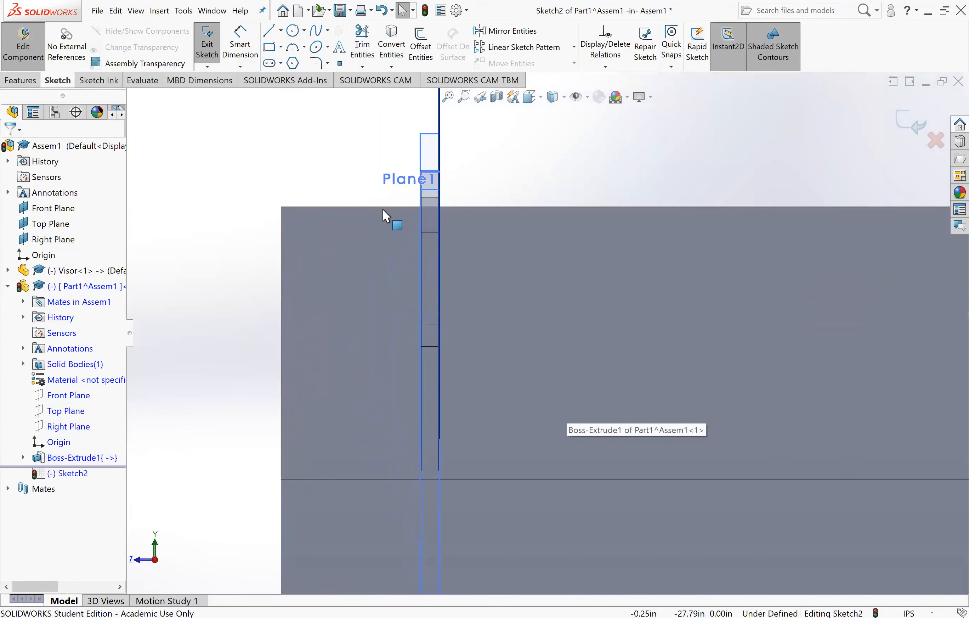
middle_drag(380, 194, 385, 390)
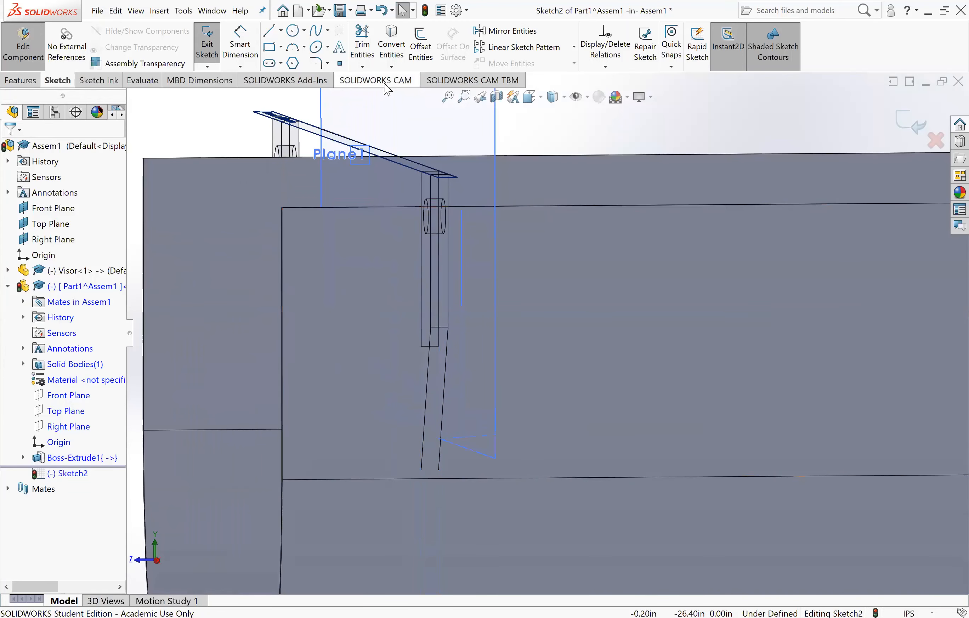
click(392, 67)
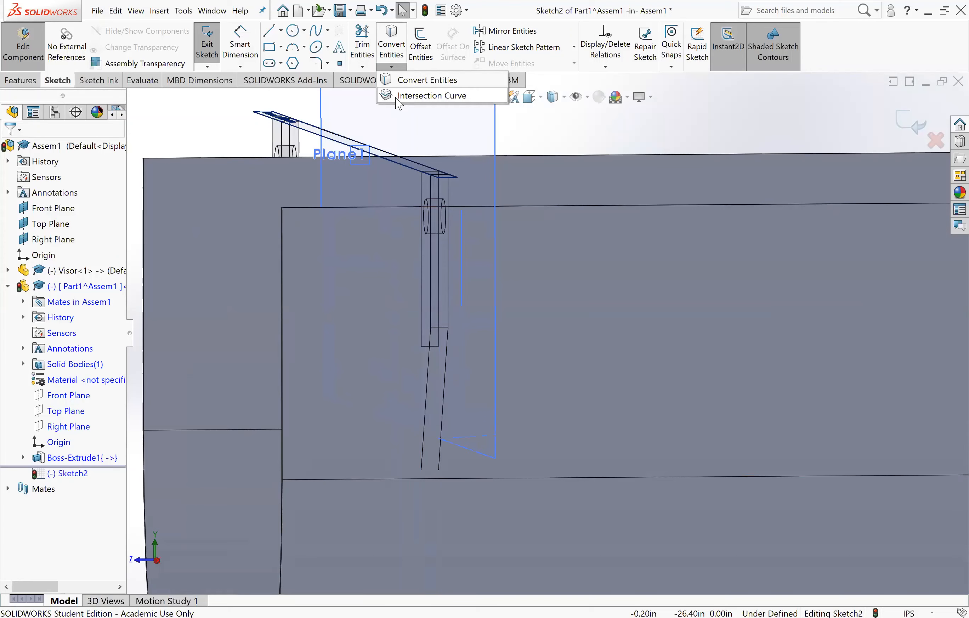
click(431, 96)
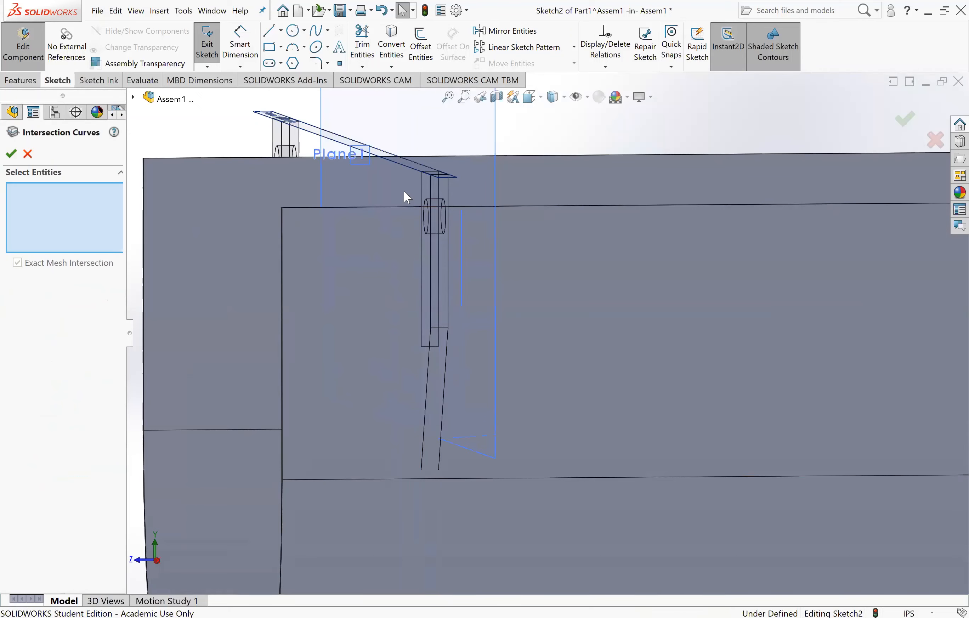
middle_drag(405, 308, 368, 242)
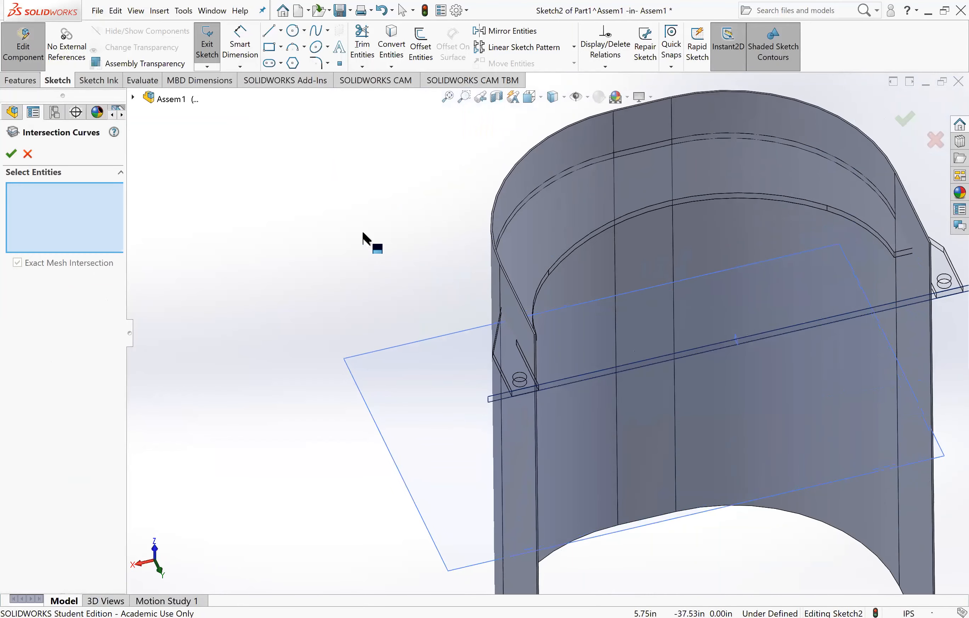
click(134, 99)
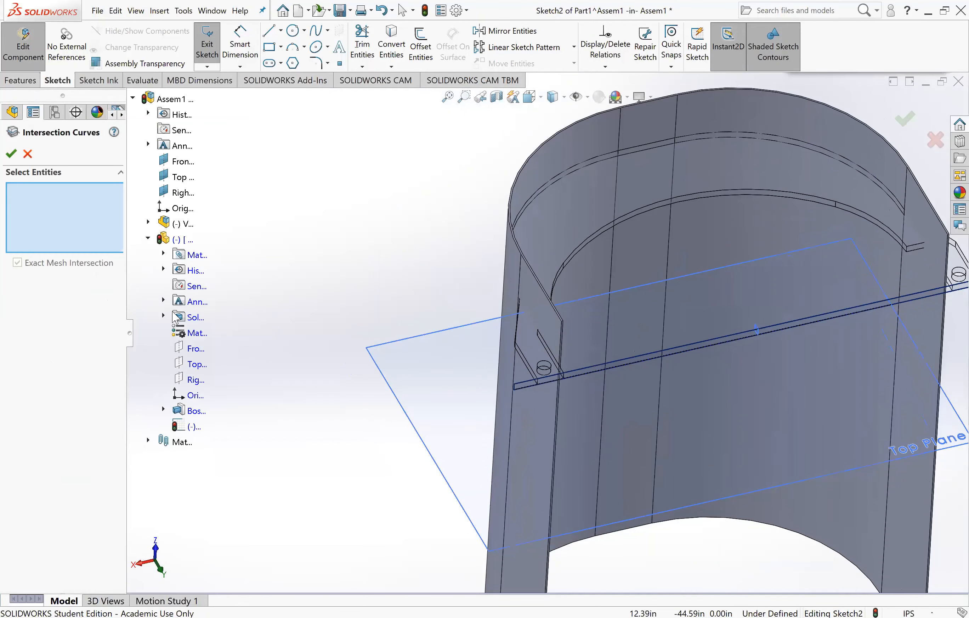
click(178, 225)
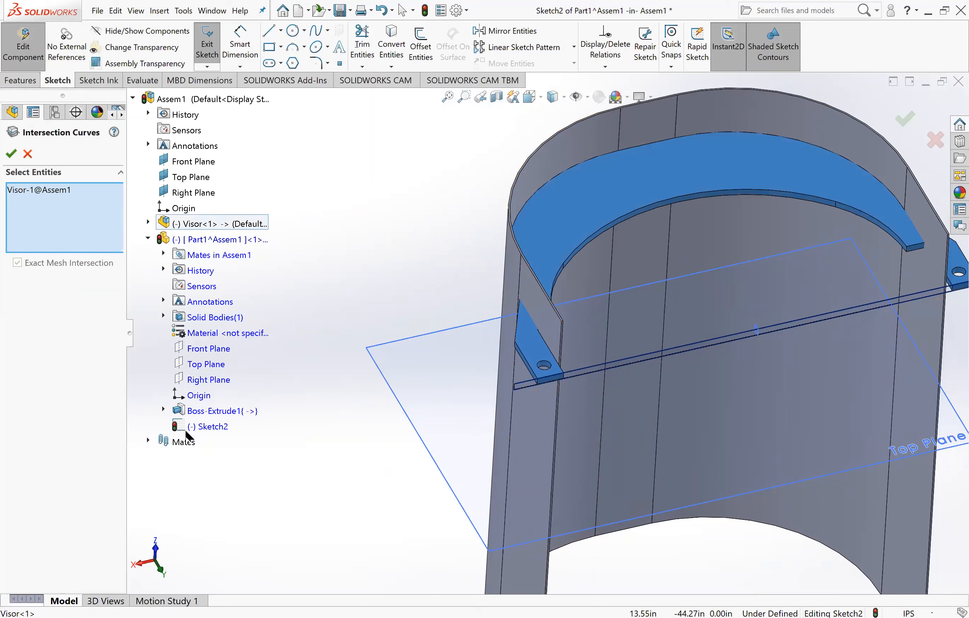
click(198, 243)
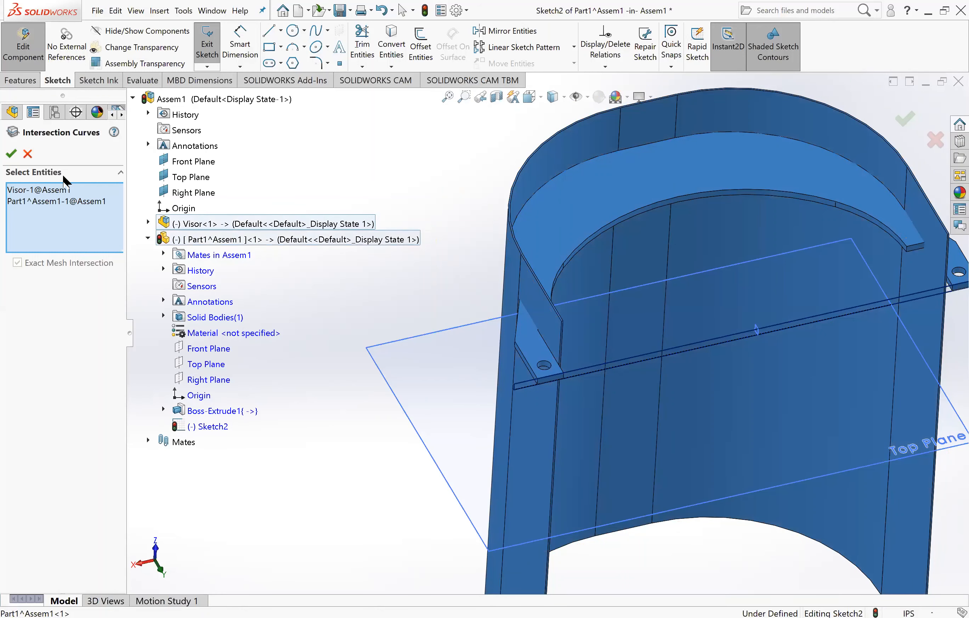
click(10, 154)
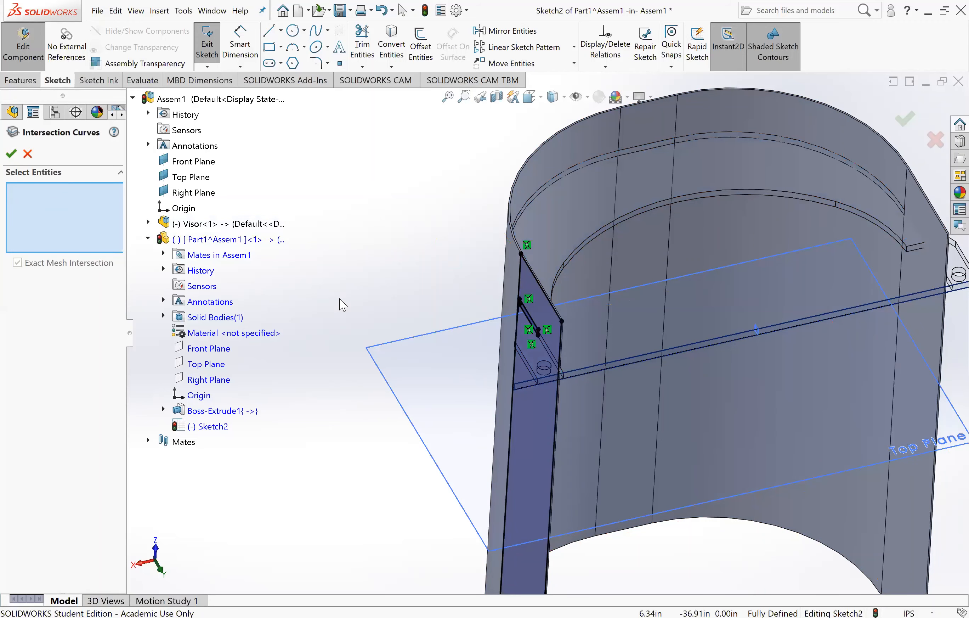
- Examine the intersection curves where the visor arm passes through the shield's side face, and close the Intersection Curves command
scroll(343, 300, up, 2)
click(523, 325)
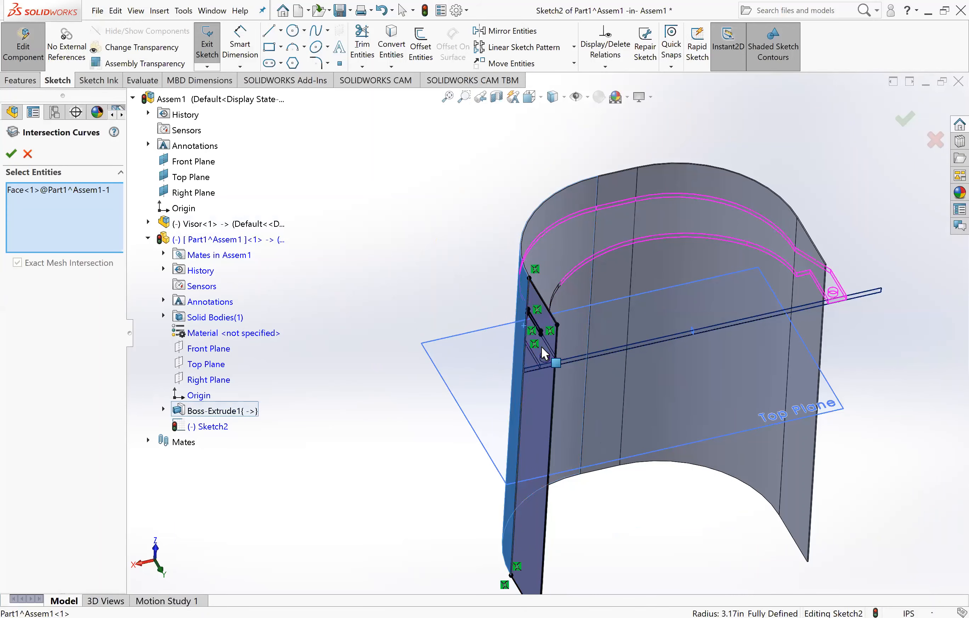
scroll(544, 326, up, 2)
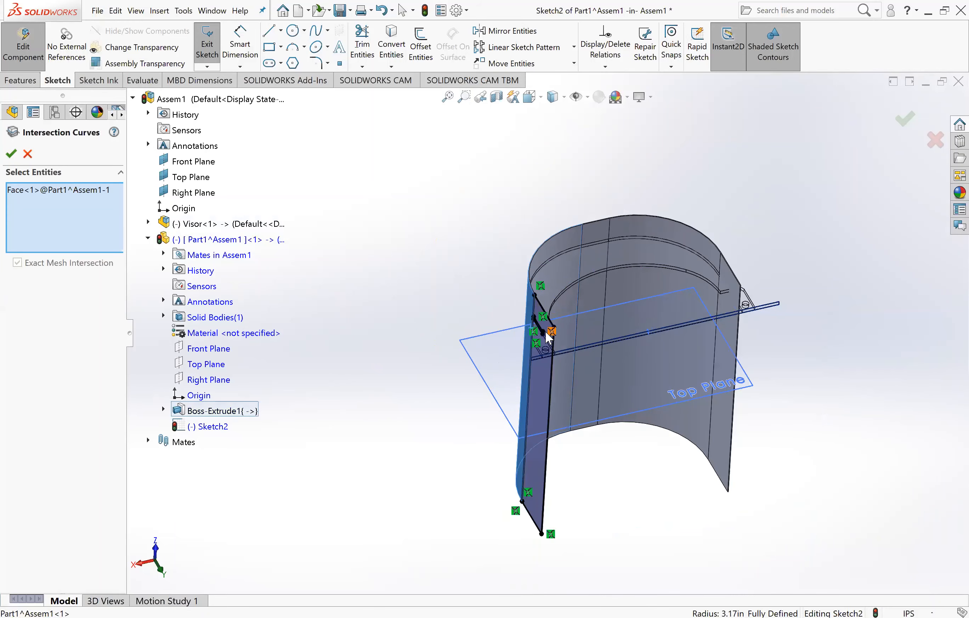
scroll(540, 309, down, 5)
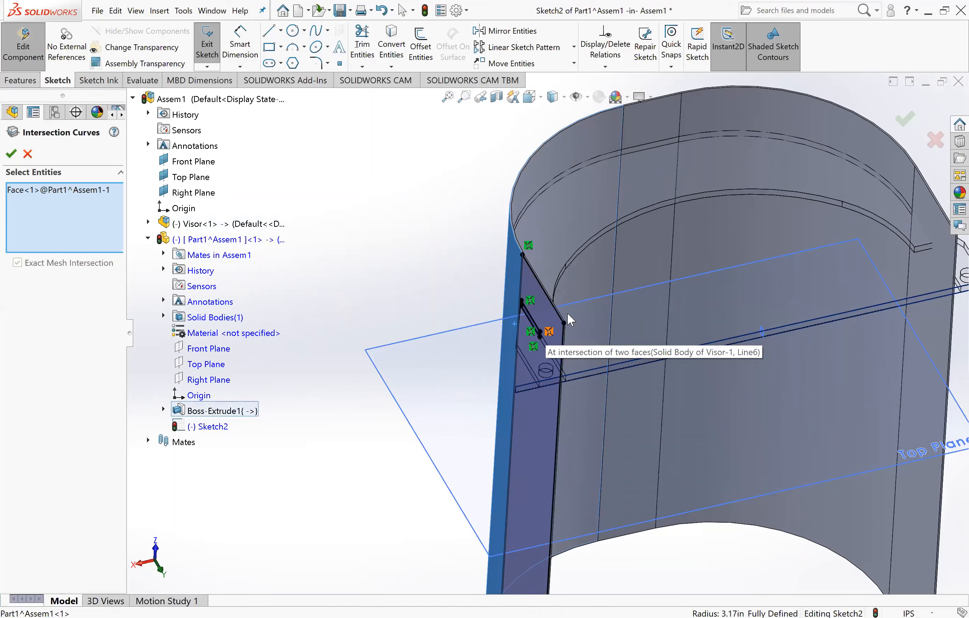
scroll(567, 311, up, 2)
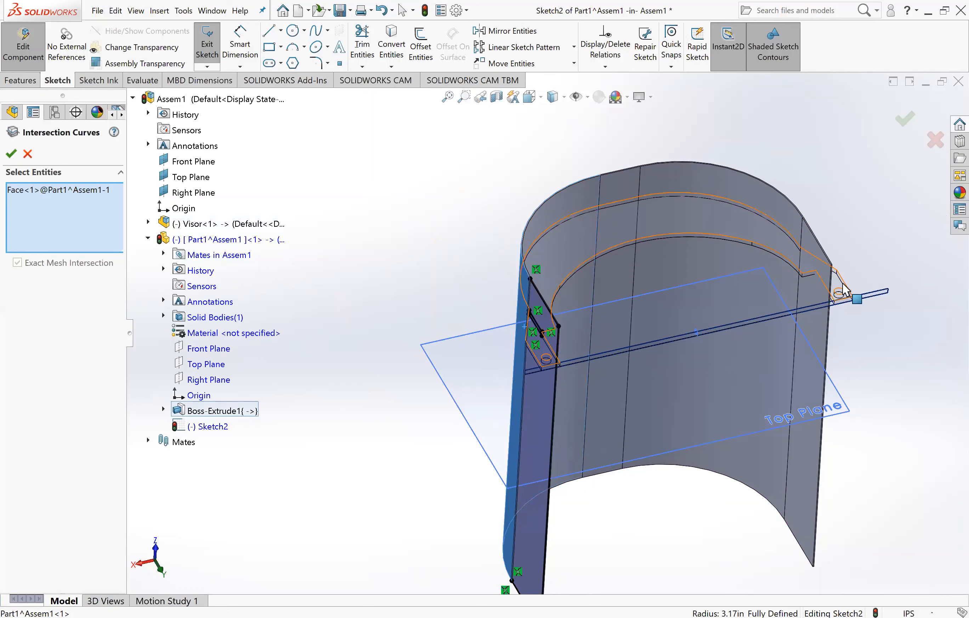
mouse_move(738, 343)
middle_down()
mouse_move(710, 353)
mouse_move(703, 346)
mouse_move(765, 341)
mouse_move(901, 287)
middle_up()
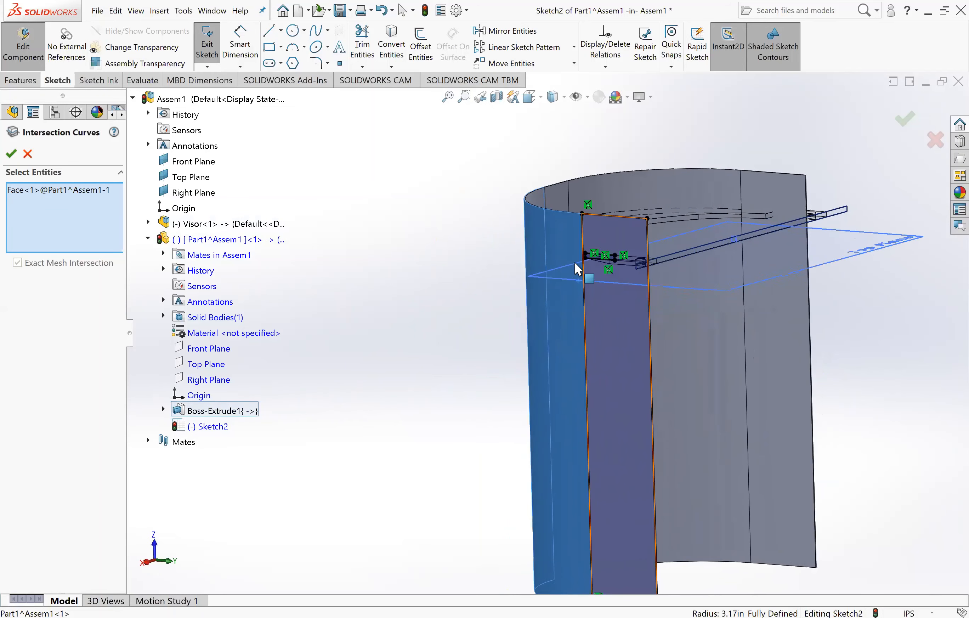
scroll(650, 284, down, 5)
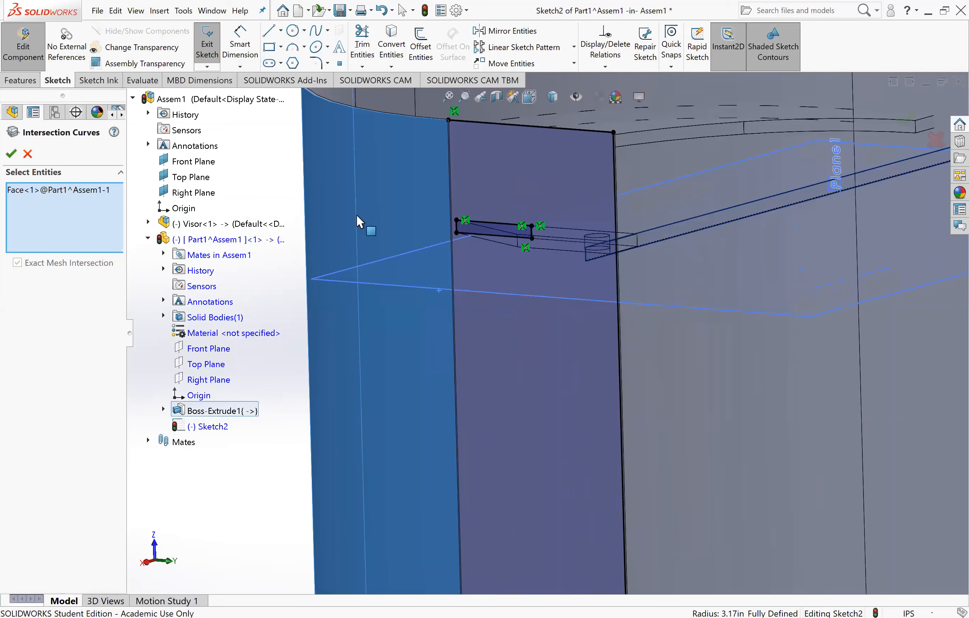
scroll(389, 219, up, 2)
scroll(389, 220, up, 1)
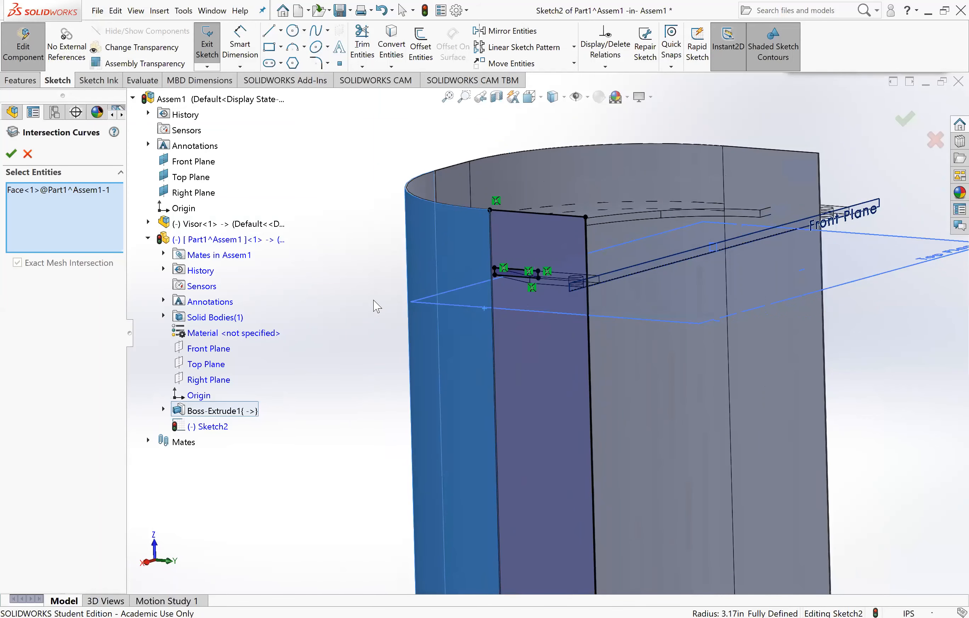
click(11, 153)
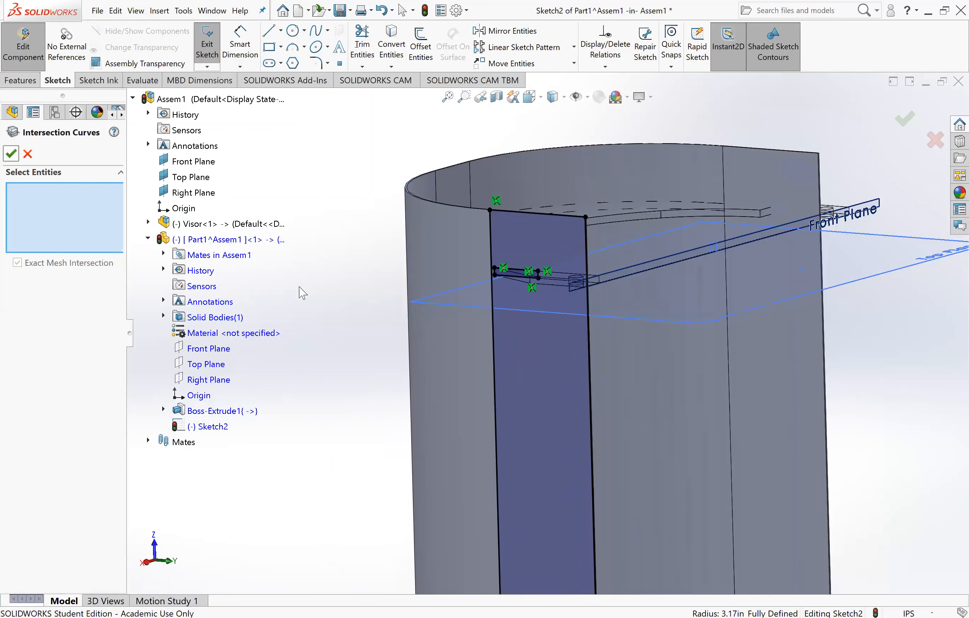
click(12, 154)
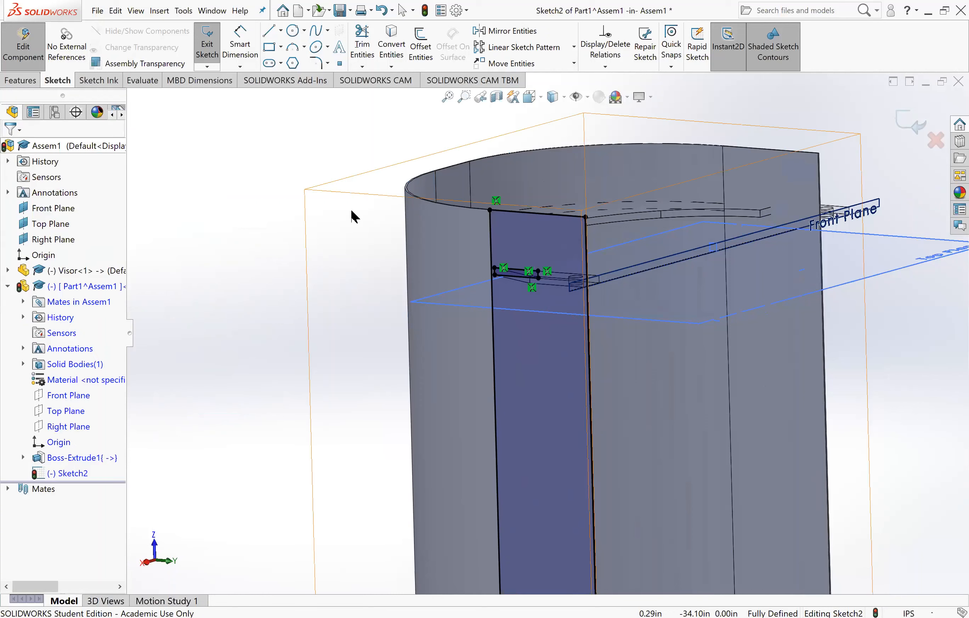
- Delete the intersection lines outlining the shield's side face, leaving only the small rectangle cut by the visor arm
click(549, 213)
key(Delete)
click(586, 243)
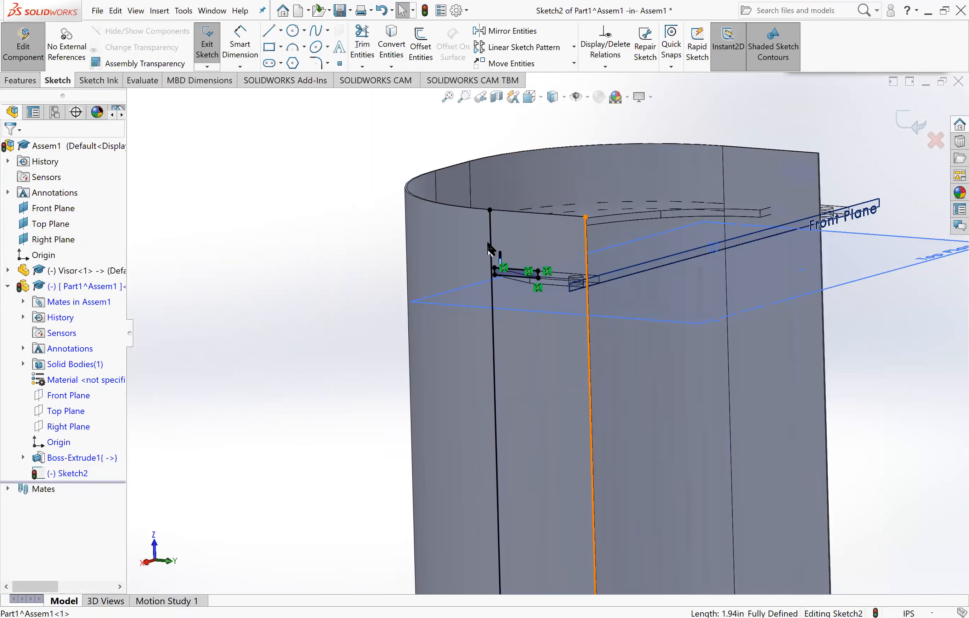
key(Delete)
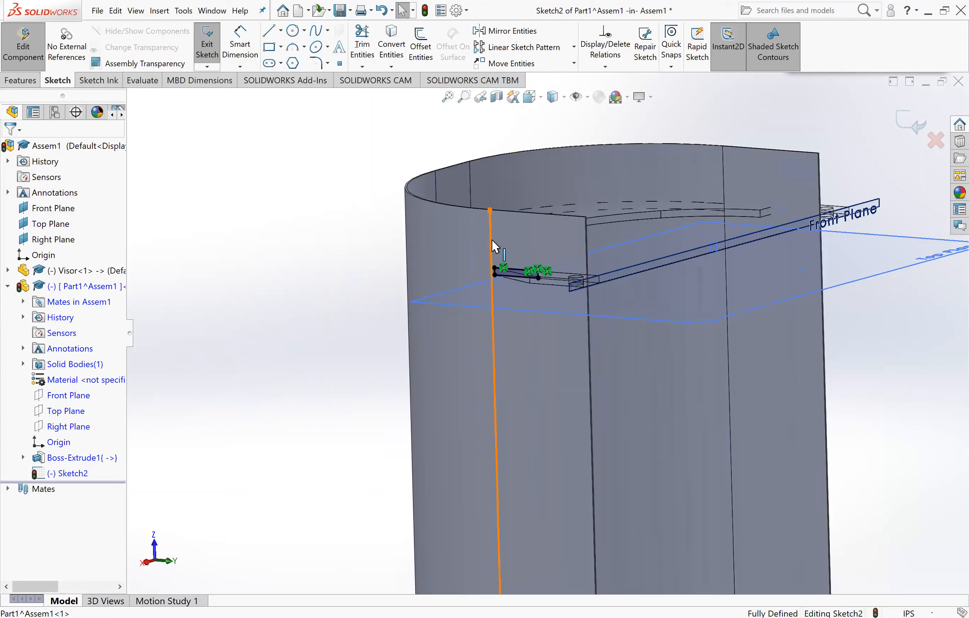
- Convert the four lines of the visor arm's intersection rectangle to construction geometry
scroll(582, 343, up, 3)
scroll(573, 501, down, 4)
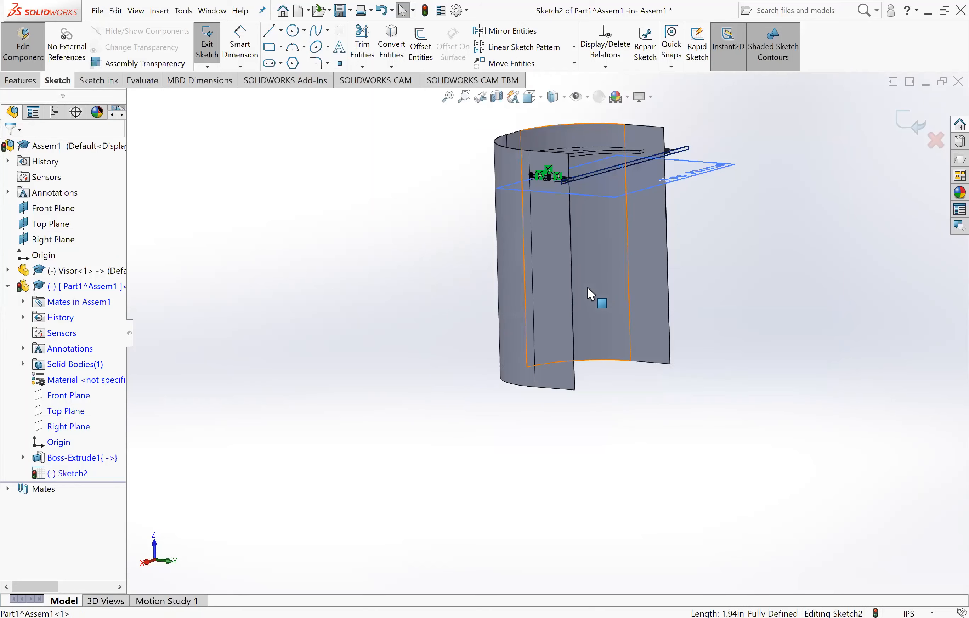
middle_drag(625, 256, 679, 342)
scroll(675, 222, down, 6)
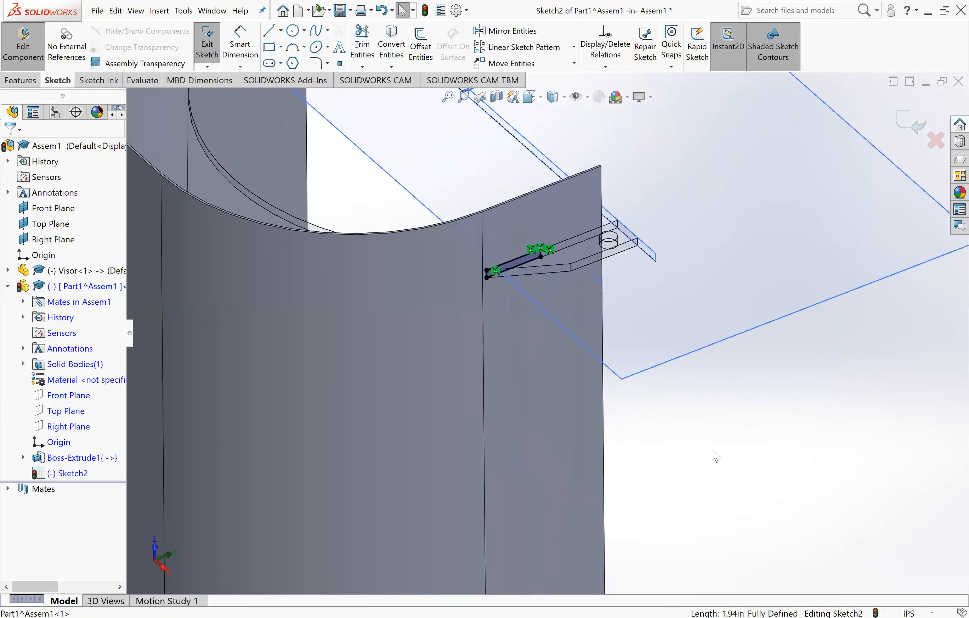
mouse_move(701, 430)
middle_down()
mouse_move(700, 394)
mouse_move(677, 388)
mouse_move(698, 391)
mouse_move(668, 382)
middle_up()
scroll(658, 378, up, 1)
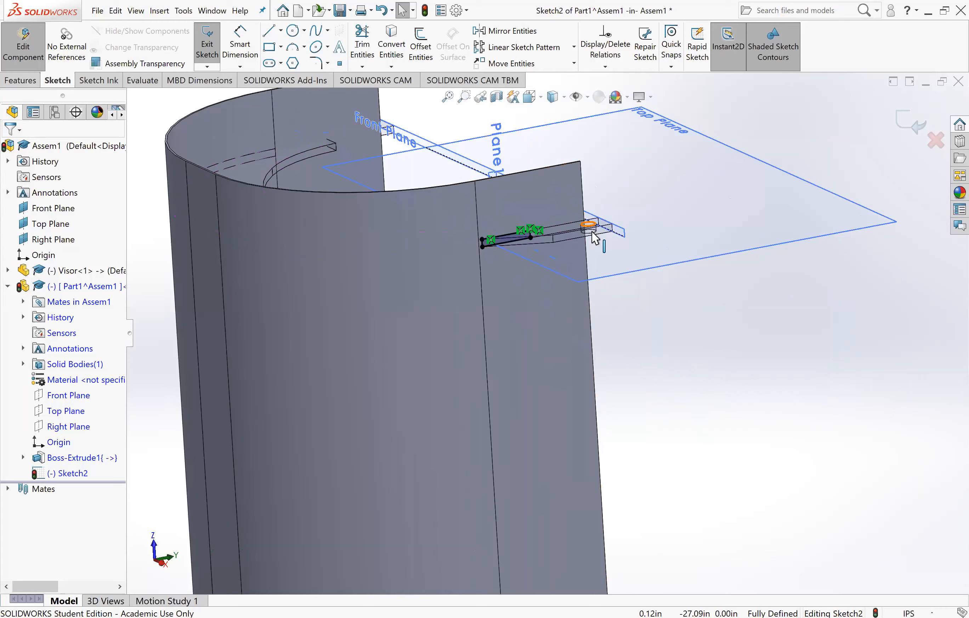
drag(662, 362, 437, 182)
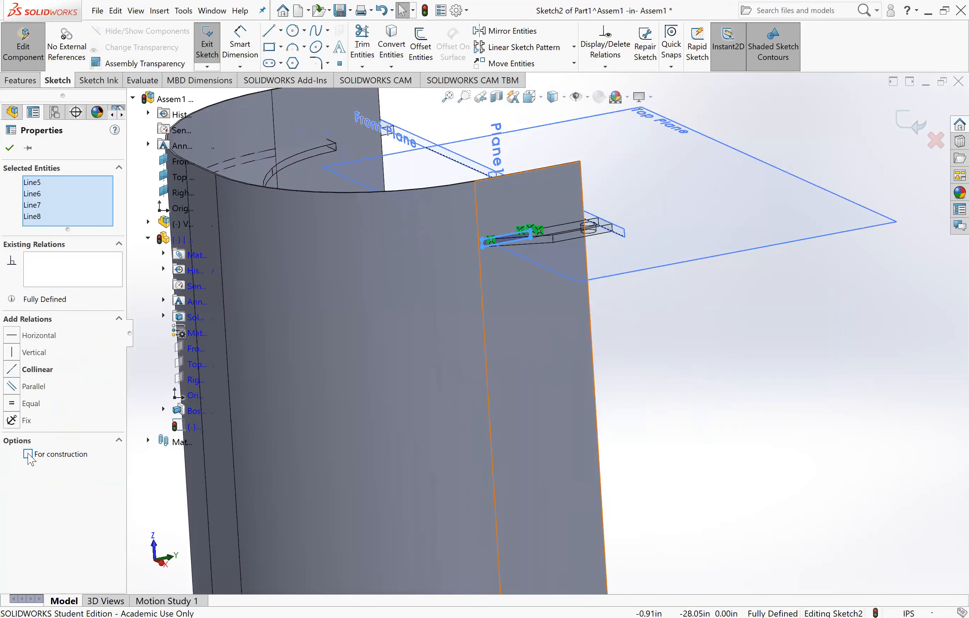
click(9, 147)
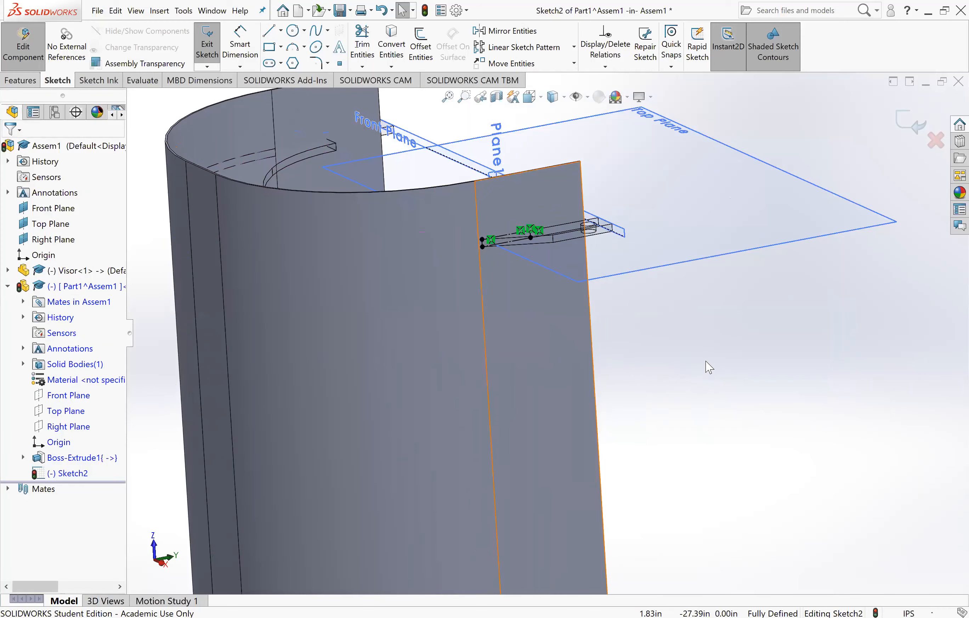
- Square the view to the sketch and draw a closed four-line tapered profile from the arm rectangle's upper corners, its vertical side about 1.48 in long
click(544, 103)
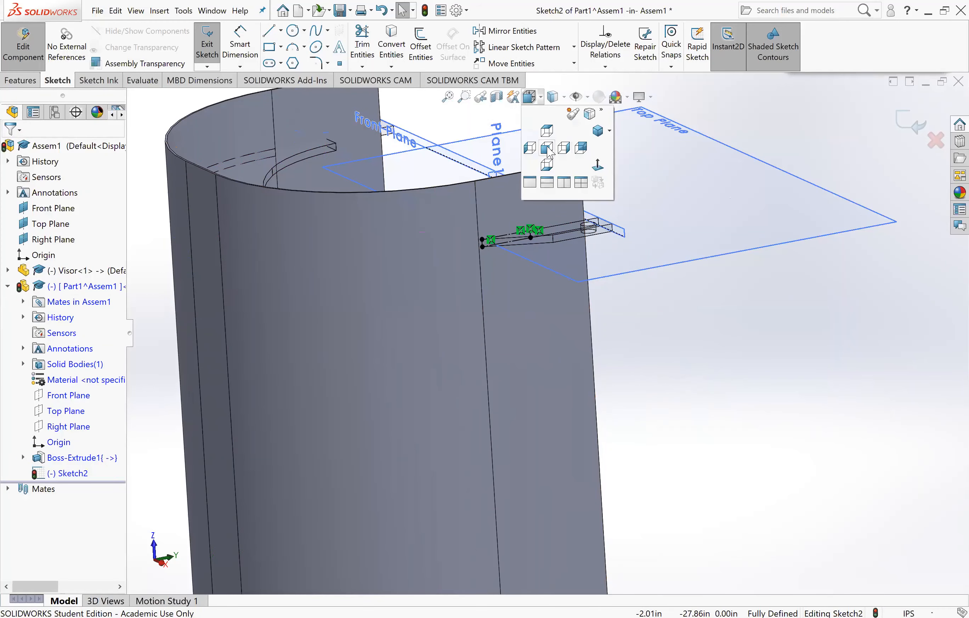
click(598, 166)
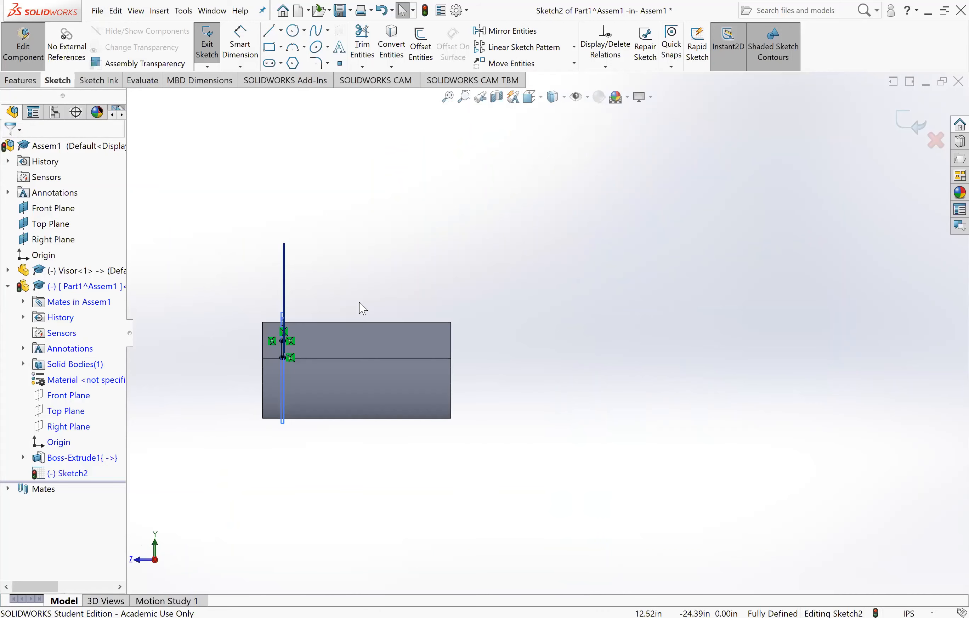
scroll(259, 371, down, 6)
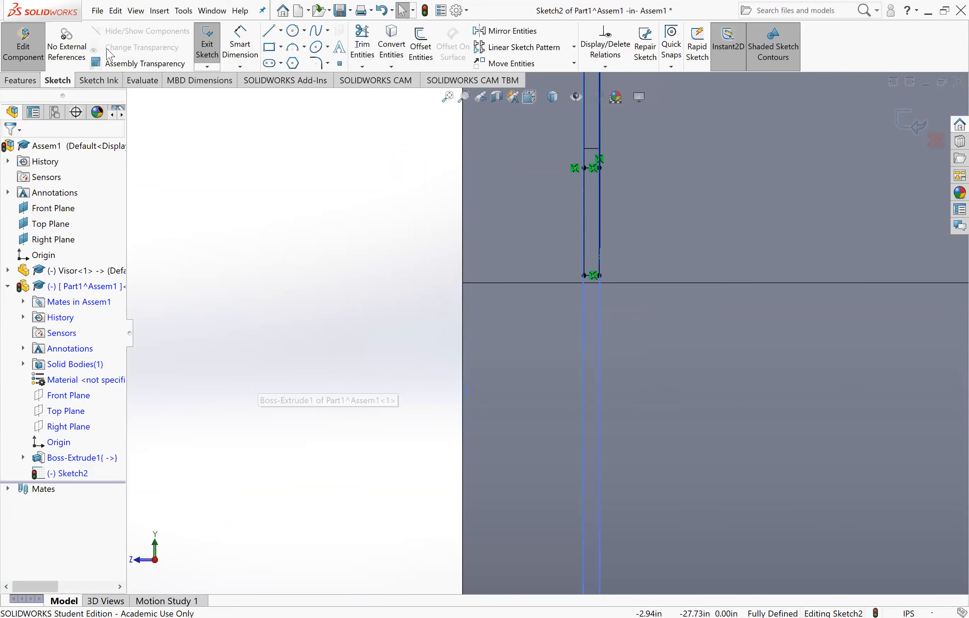
click(270, 30)
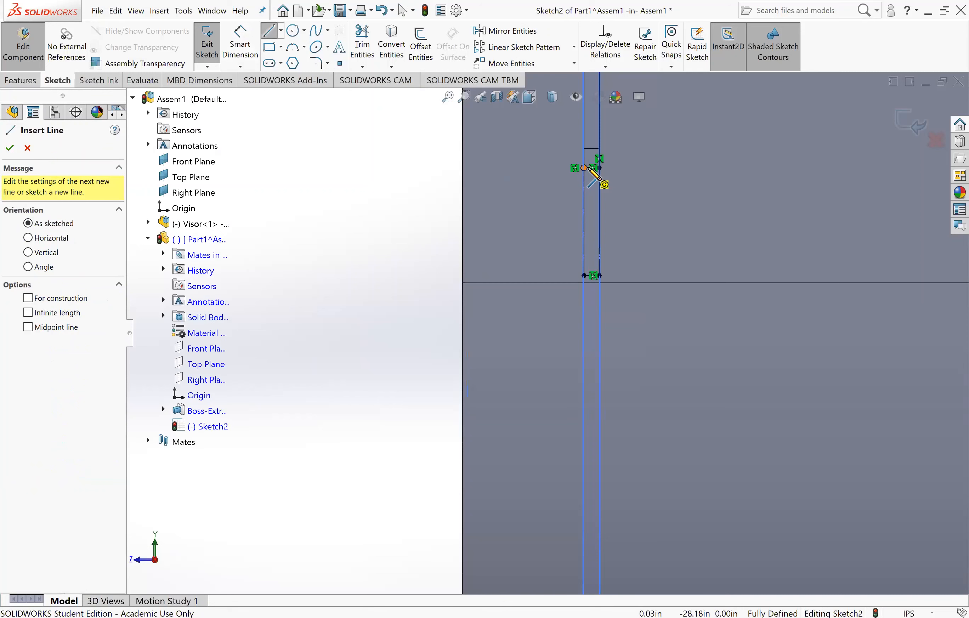
click(585, 168)
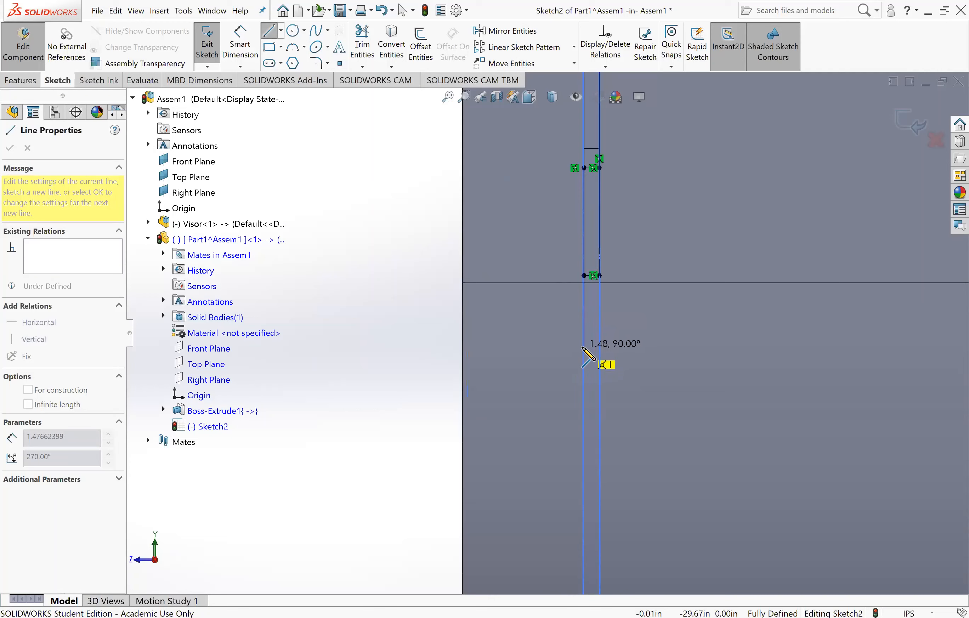
click(585, 346)
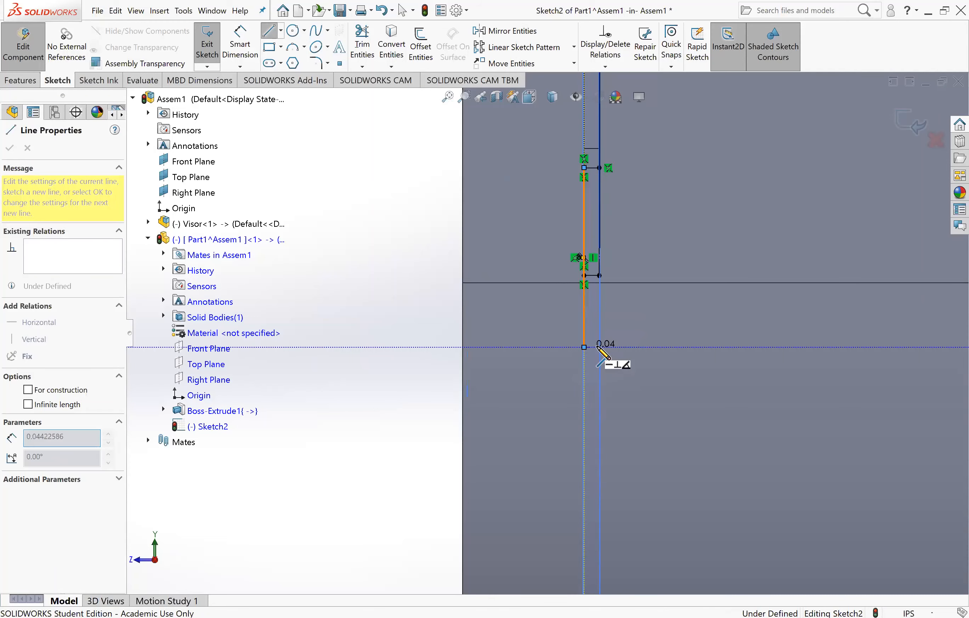
click(629, 346)
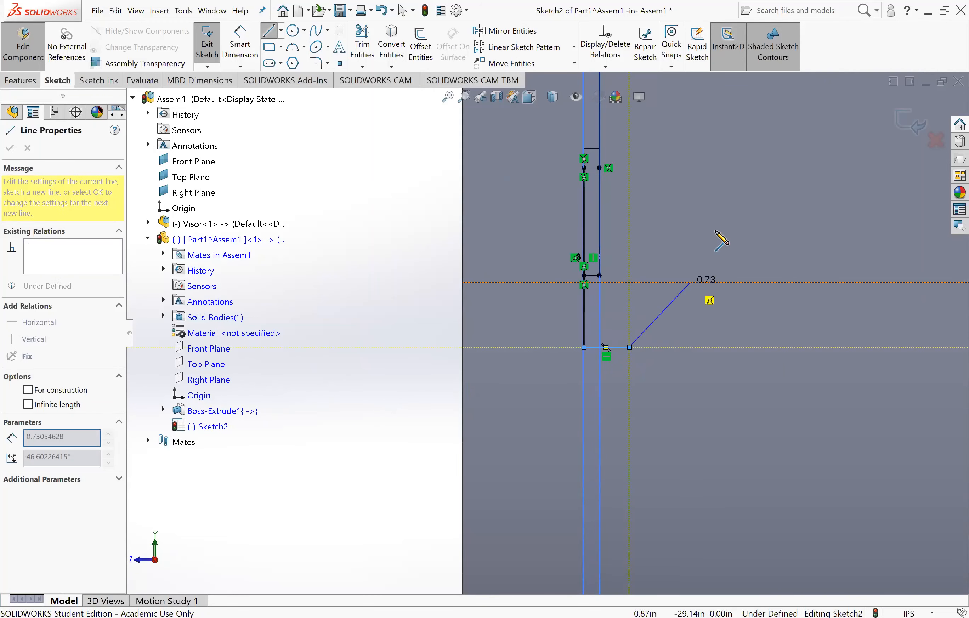
click(599, 167)
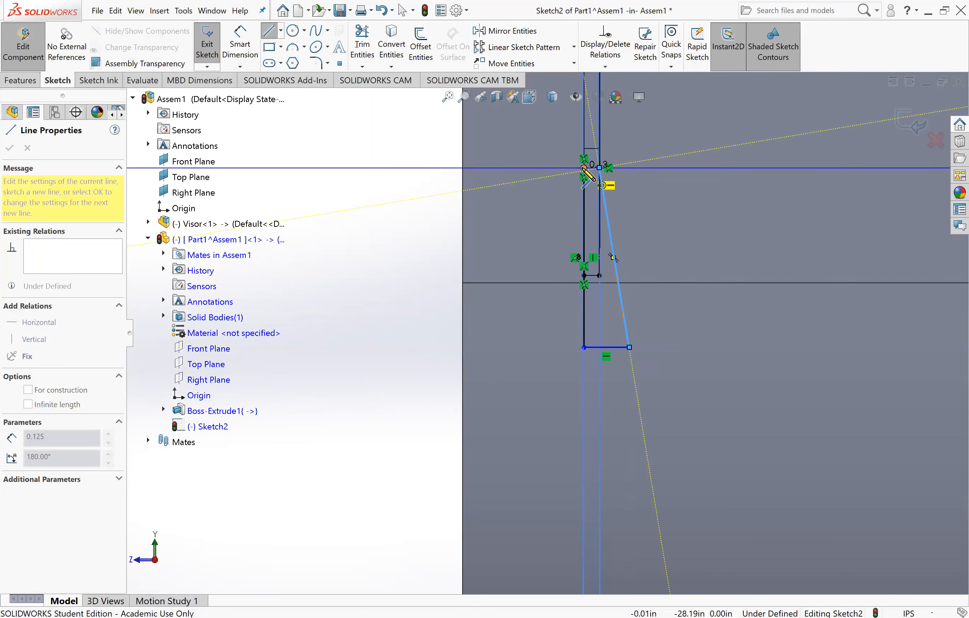
click(532, 182)
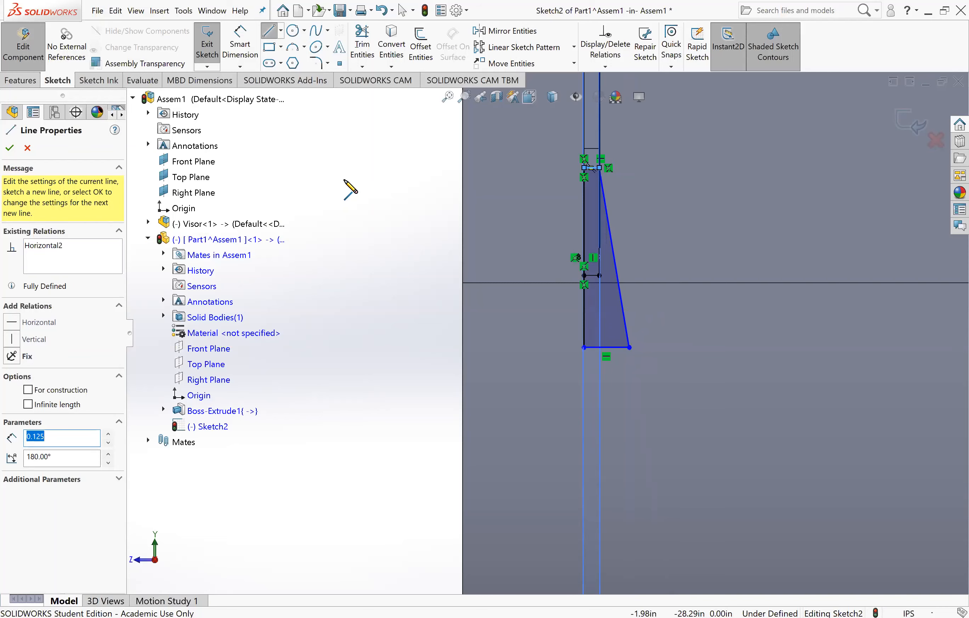
click(9, 148)
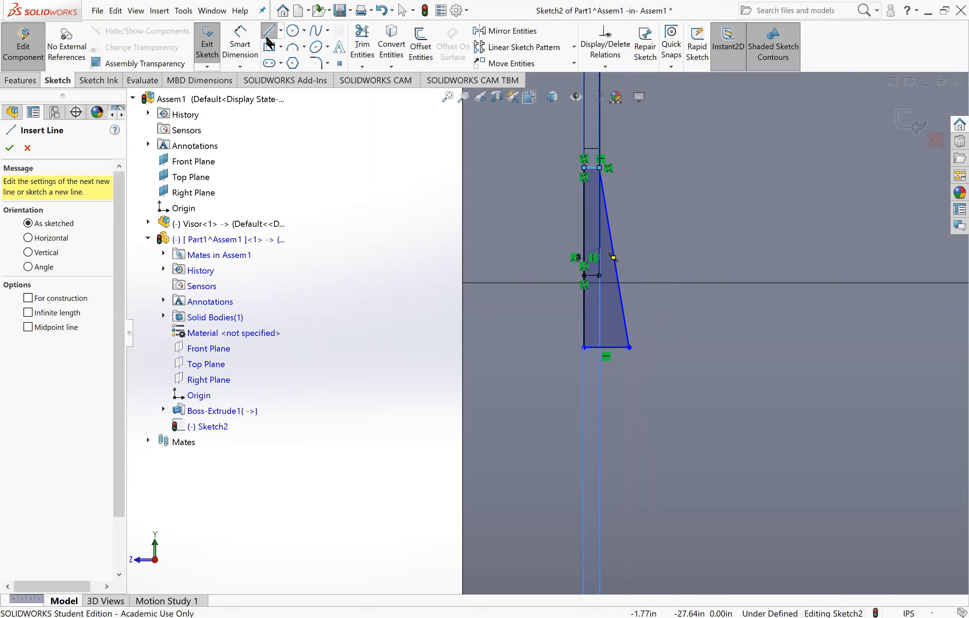
- Dimension the angle between the tapered profile's straight long side and its sloped side as 7 degrees
mouse_move(407, 179)
middle_down()
mouse_move(452, 177)
mouse_move(490, 67)
mouse_move(588, 278)
middle_up()
mouse_move(627, 386)
middle_down()
mouse_move(527, 303)
mouse_move(417, 264)
mouse_move(496, 211)
mouse_move(539, 244)
mouse_move(564, 289)
middle_up()
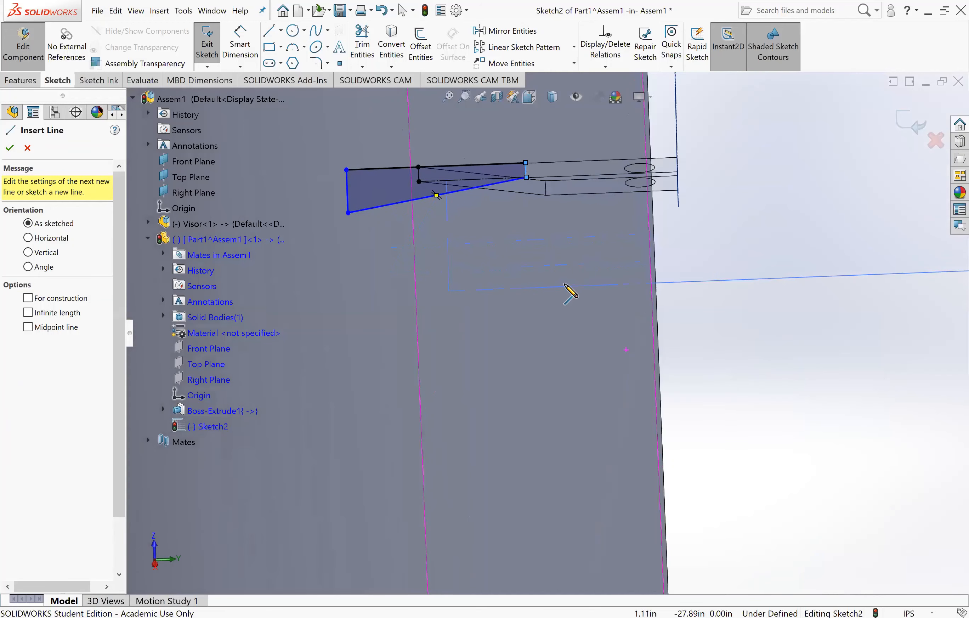
click(241, 38)
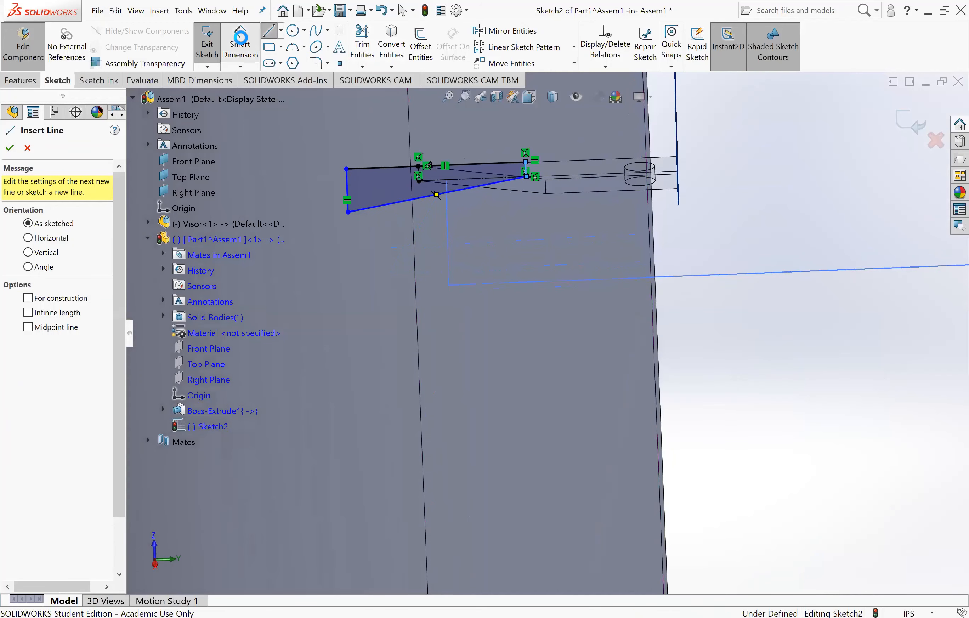
click(390, 166)
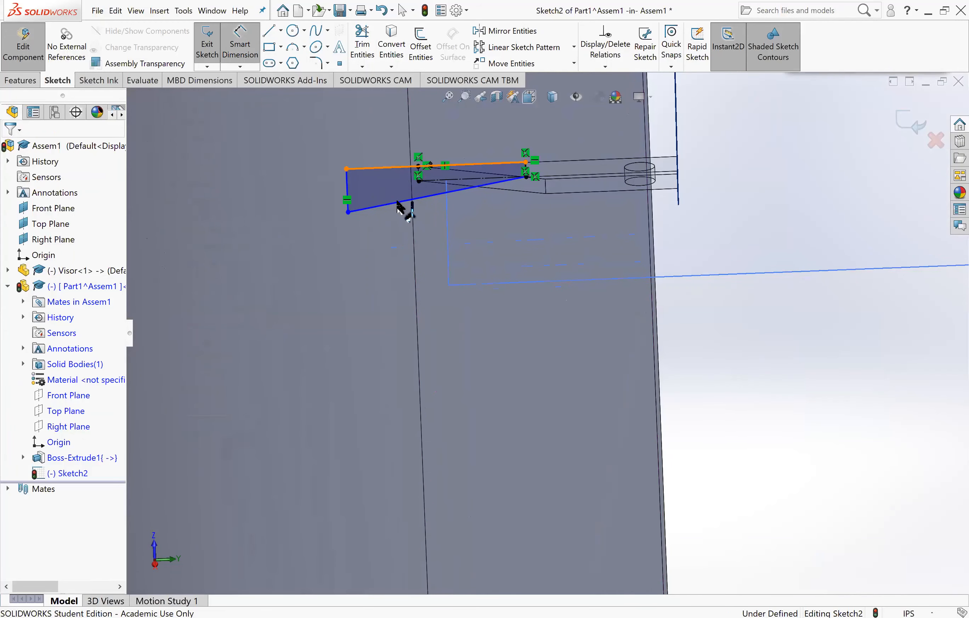
click(346, 203)
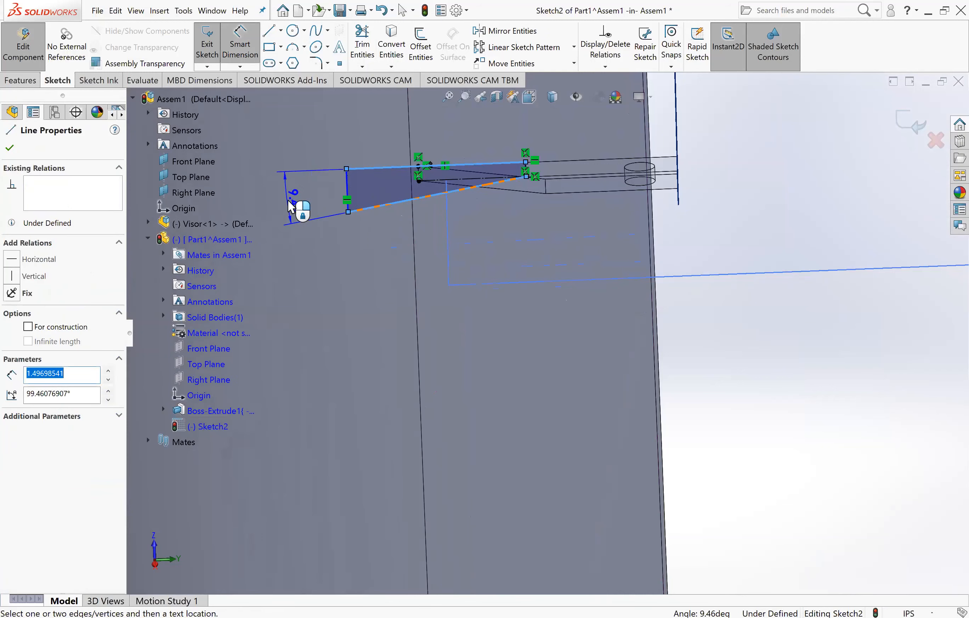
click(316, 240)
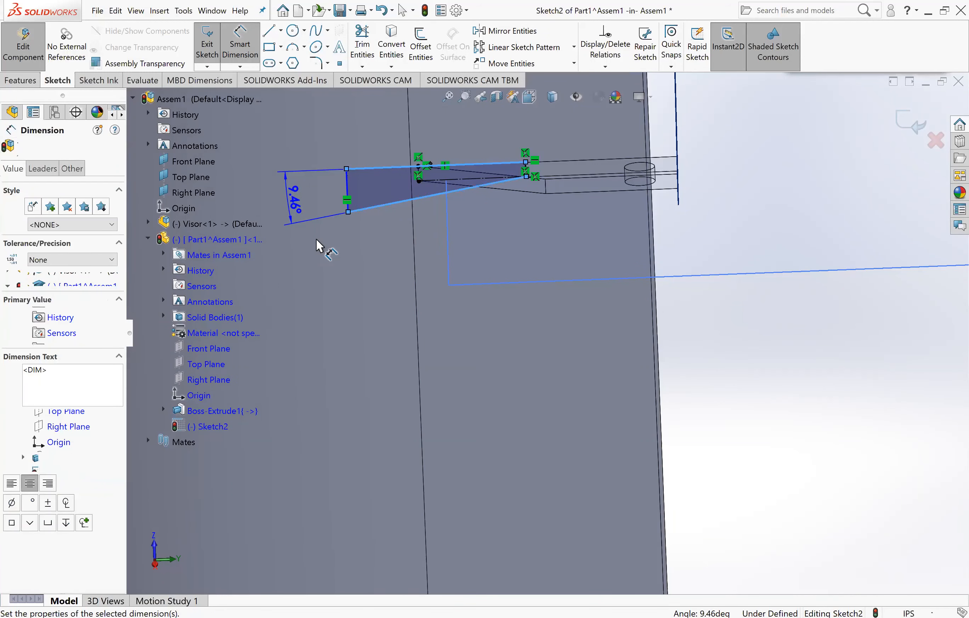
text(7)
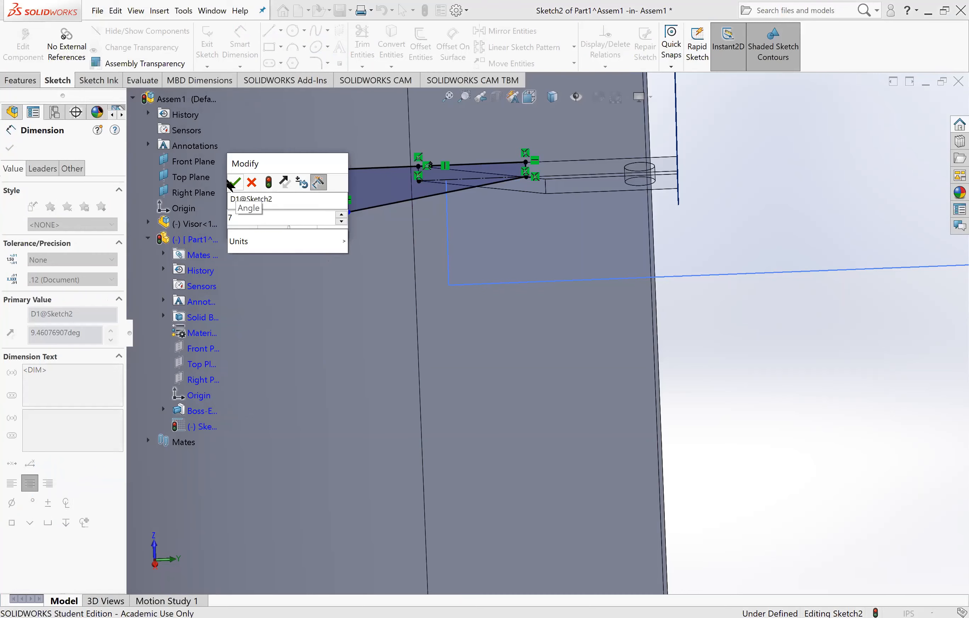
click(235, 182)
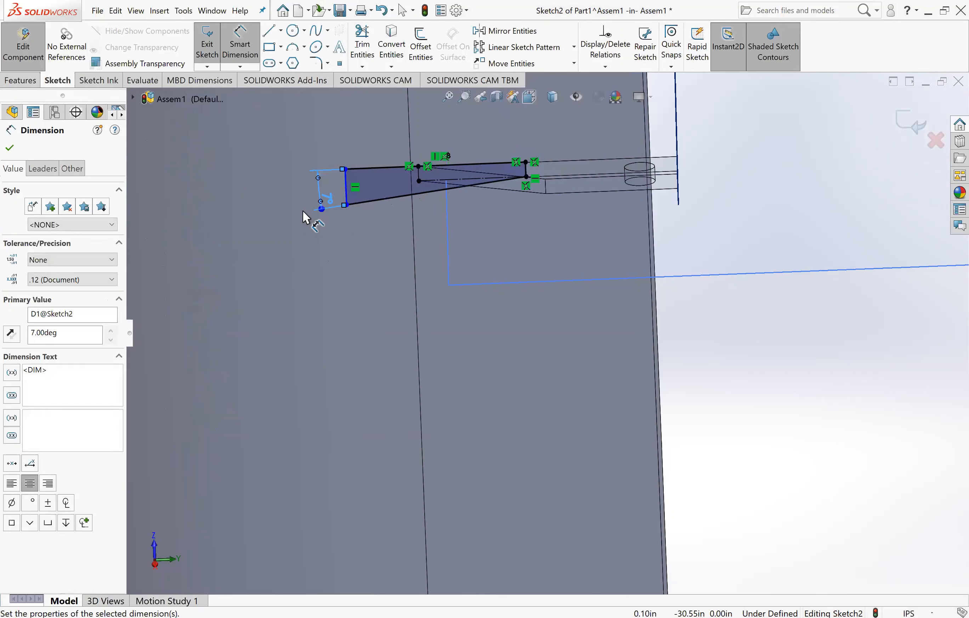
click(748, 356)
- Examine the tapered profile square to the sketch and from several angles, checking how the visor arm passes through the shield
scroll(749, 356, up, 2)
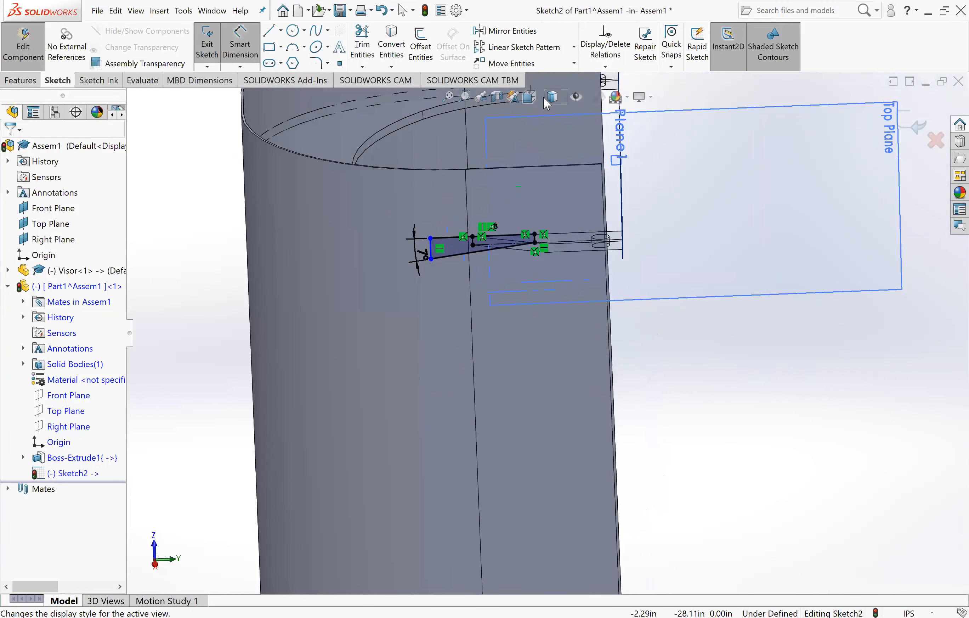
click(529, 97)
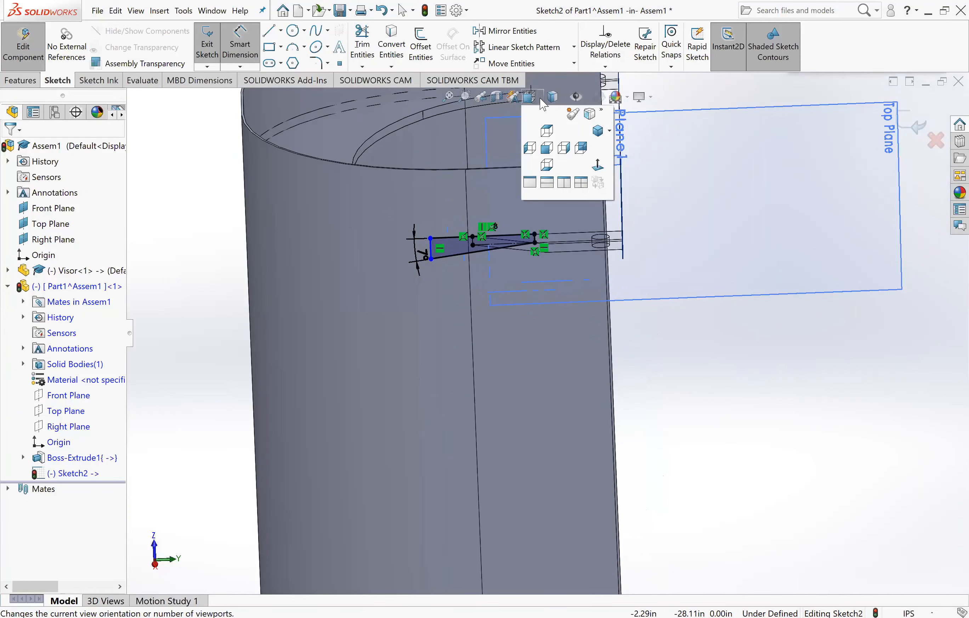
click(600, 169)
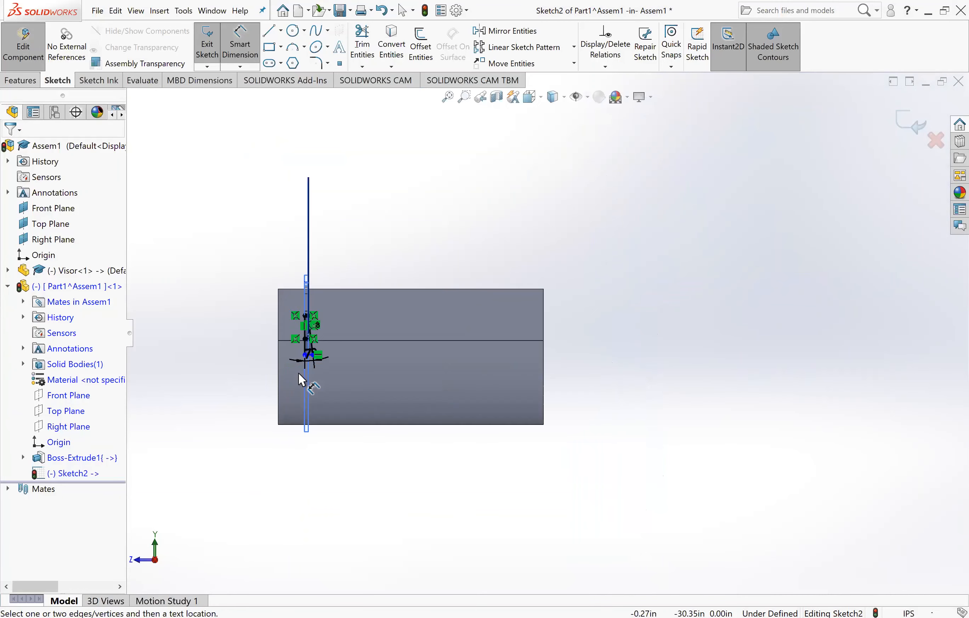
scroll(299, 374, down, 6)
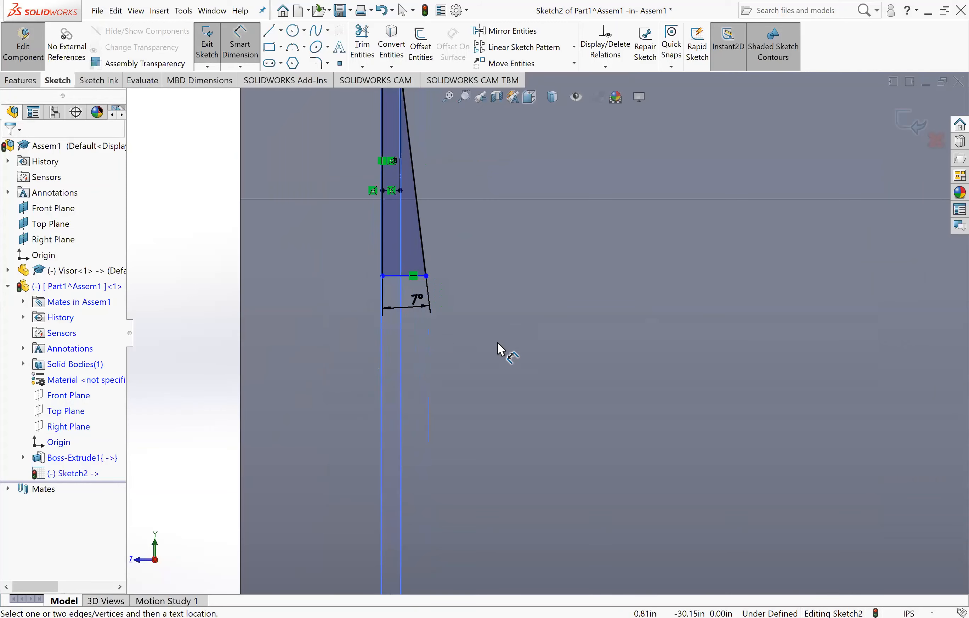
scroll(498, 344, up, 3)
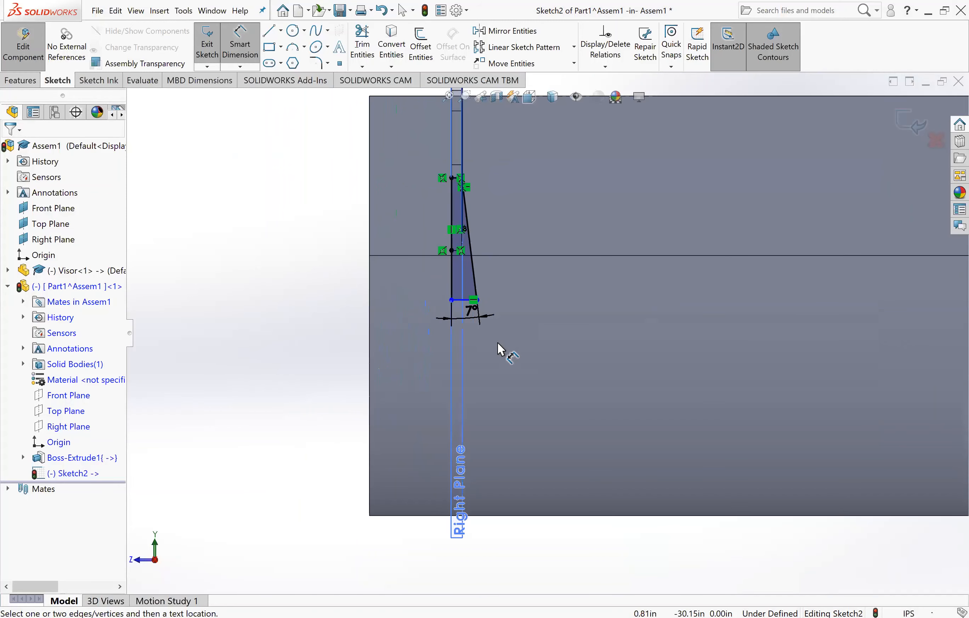
scroll(488, 291, down, 1)
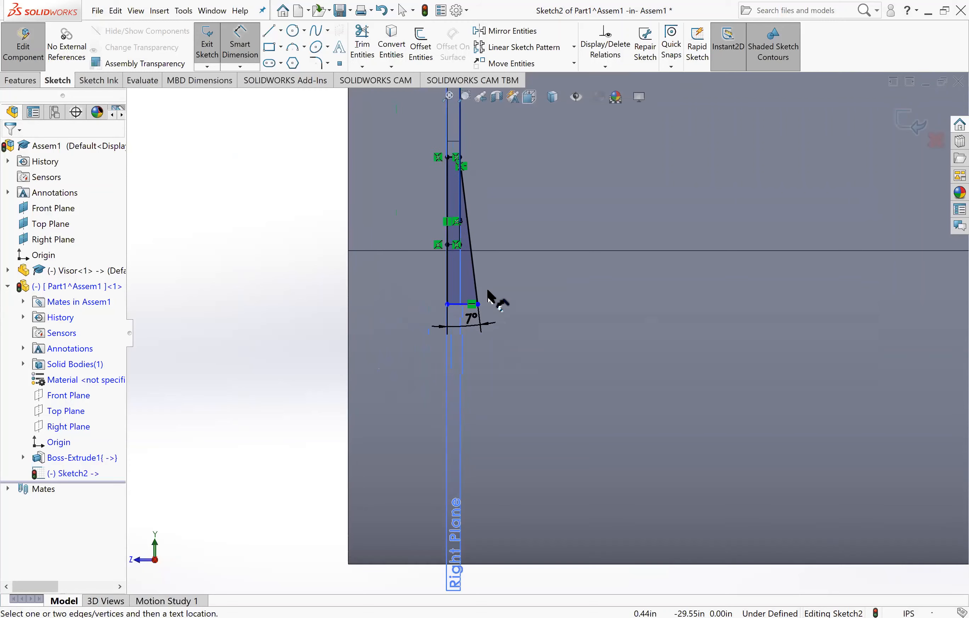
middle_drag(502, 292, 566, 274)
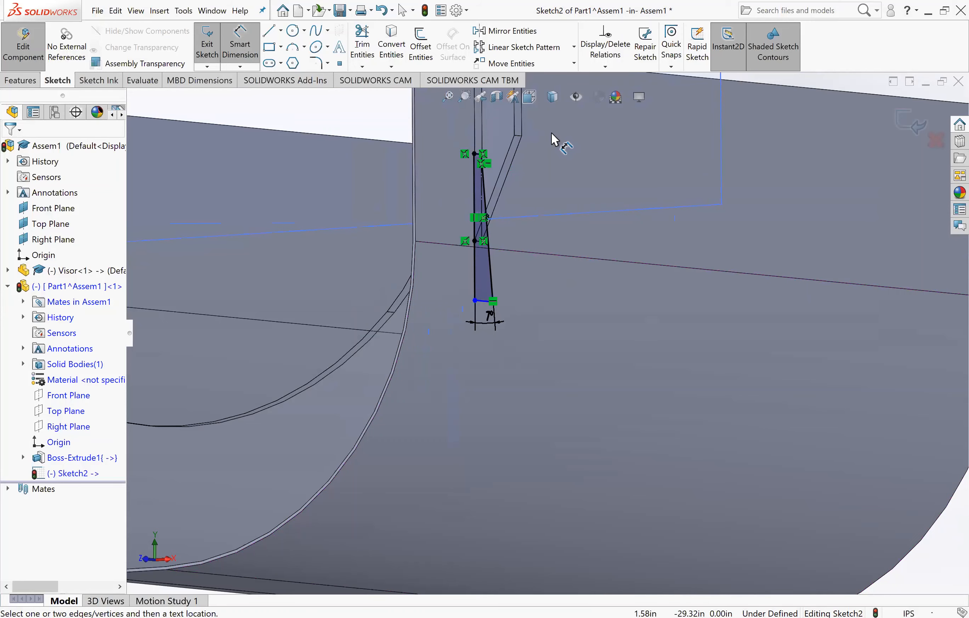
scroll(552, 134, up, 2)
scroll(508, 203, down, 5)
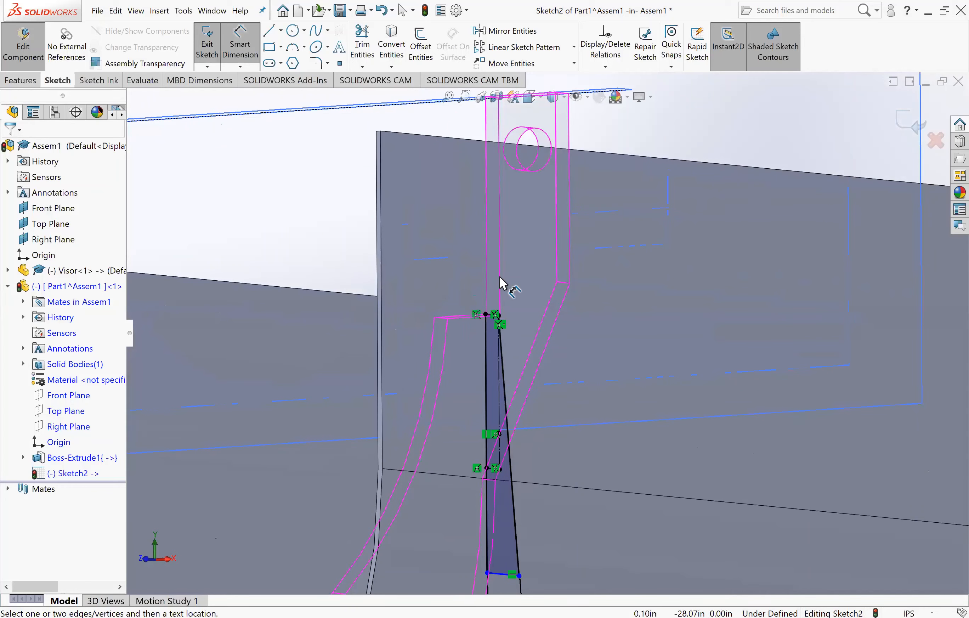
scroll(509, 332, up, 1)
mouse_move(512, 334)
middle_down()
mouse_move(573, 321)
mouse_move(504, 325)
middle_up()
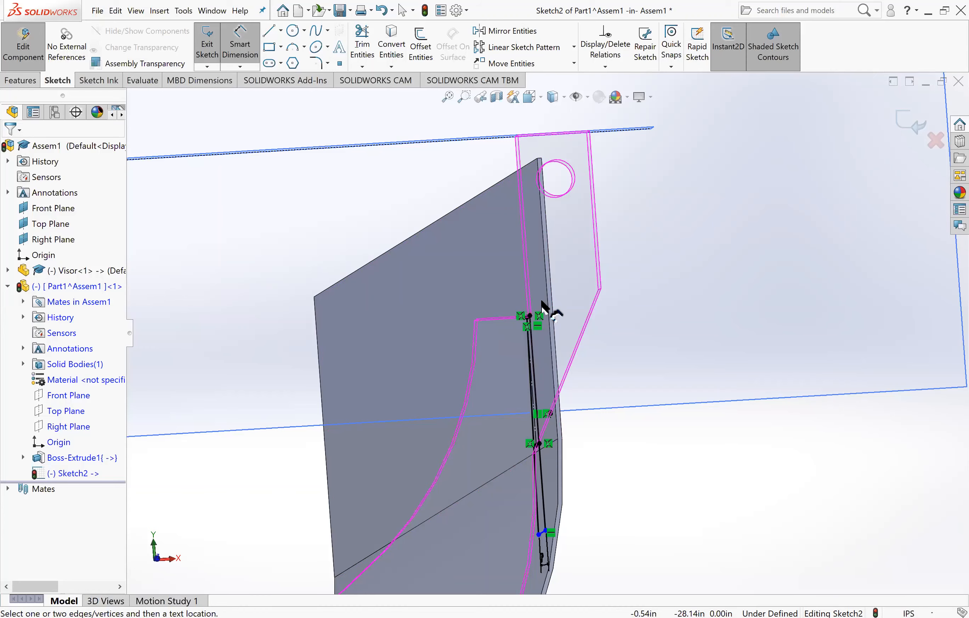
mouse_move(537, 301)
middle_down()
mouse_move(552, 303)
mouse_move(584, 443)
mouse_move(547, 342)
mouse_move(456, 267)
mouse_move(392, 277)
mouse_move(355, 328)
mouse_move(402, 322)
mouse_move(411, 341)
mouse_move(391, 321)
middle_up()
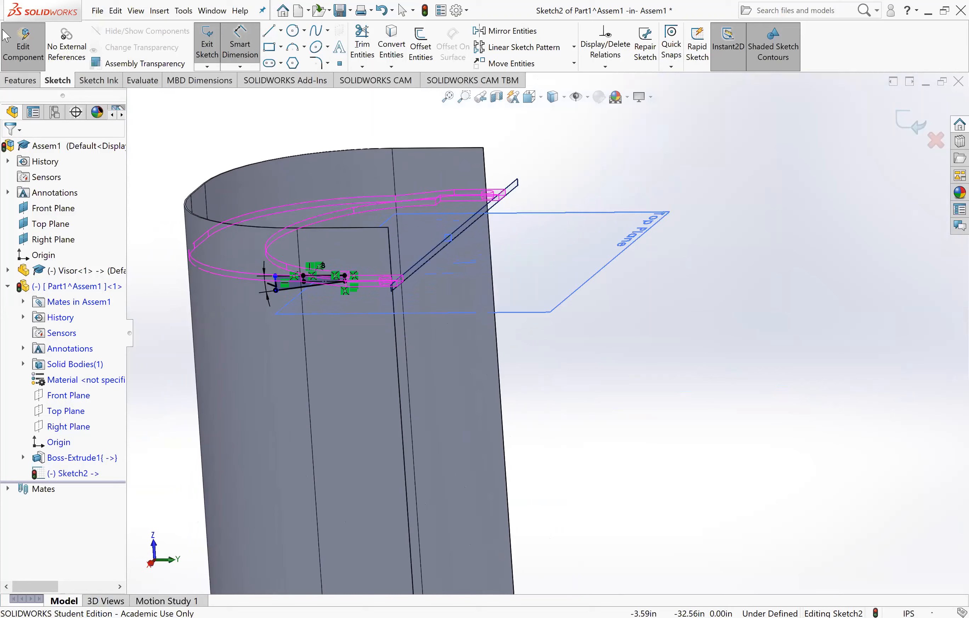
- Cut the tapered profile through both shield sides with an Extruded Cut set to Through All
click(21, 82)
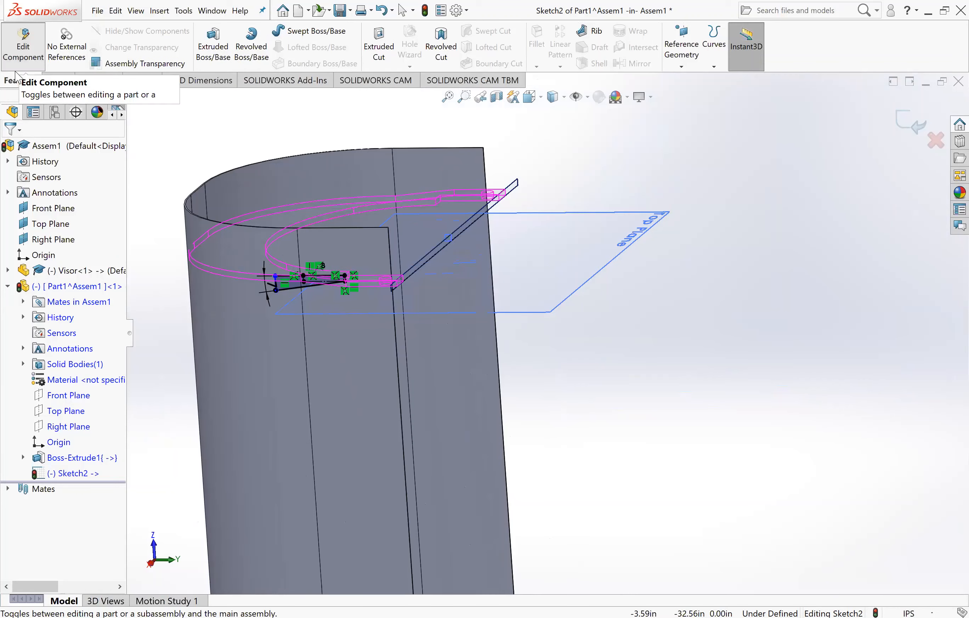
click(383, 45)
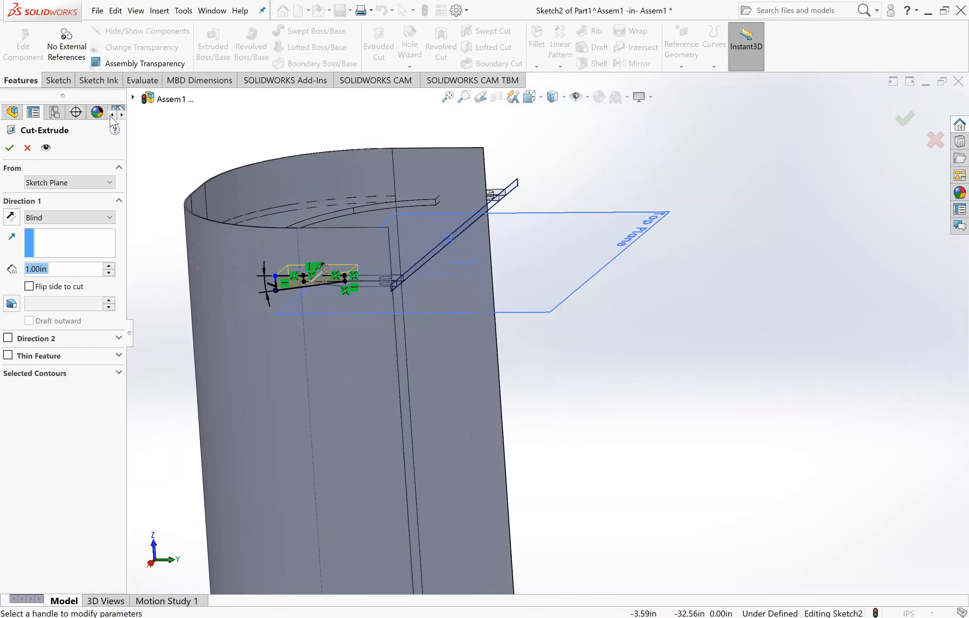
click(77, 225)
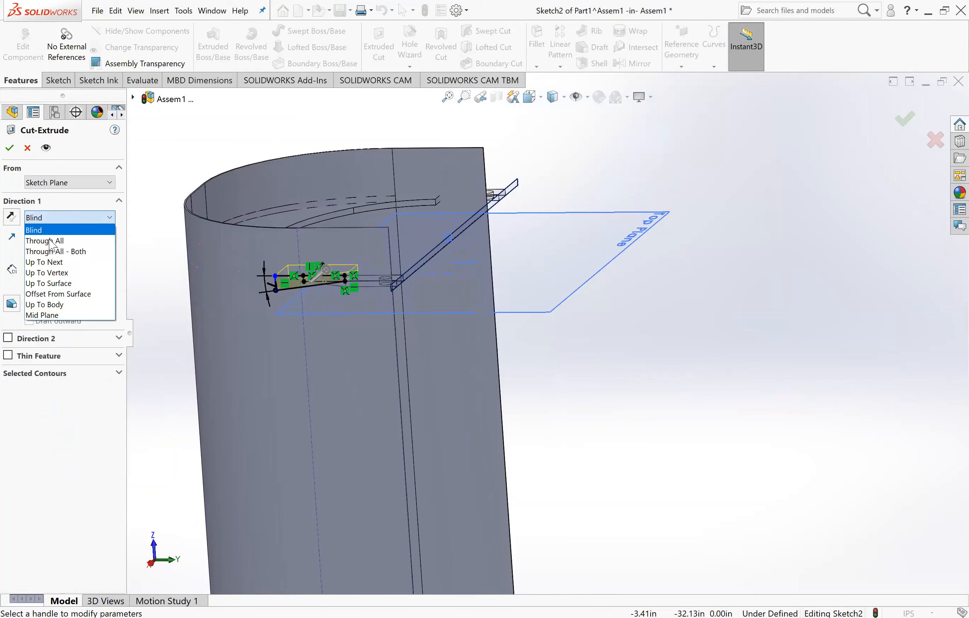
click(50, 247)
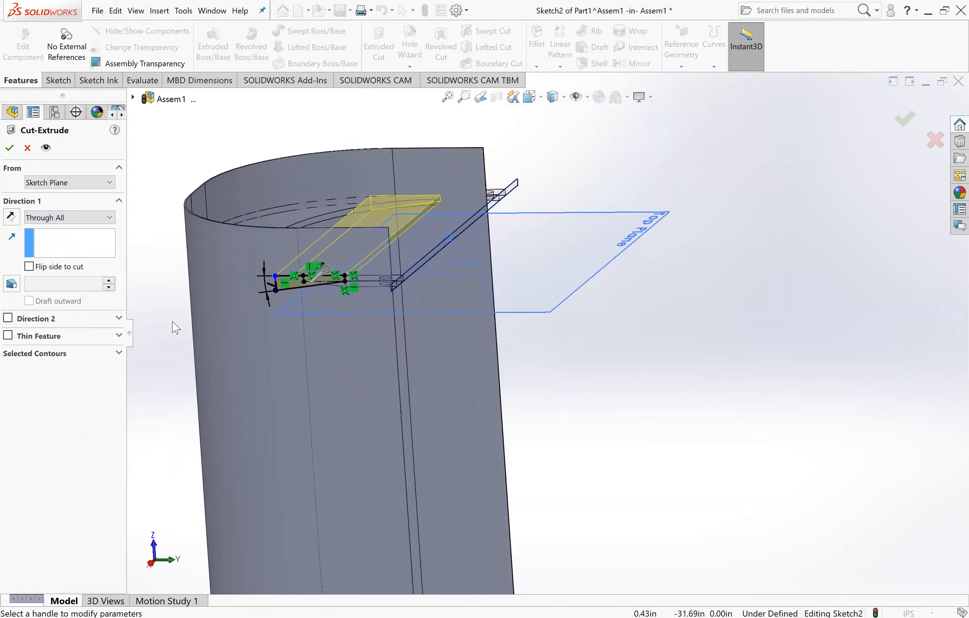
middle_drag(172, 322, 158, 367)
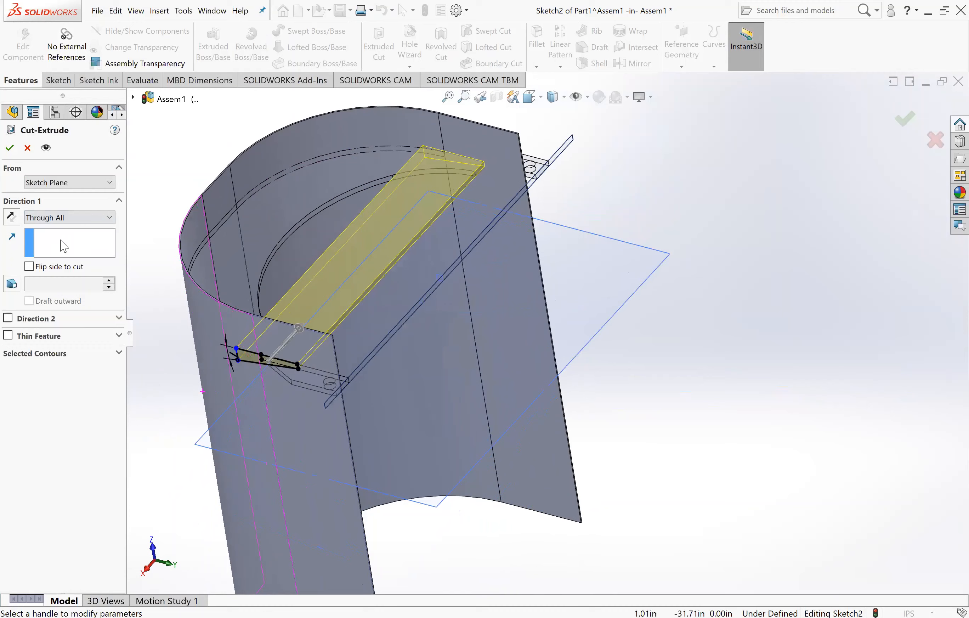
click(9, 148)
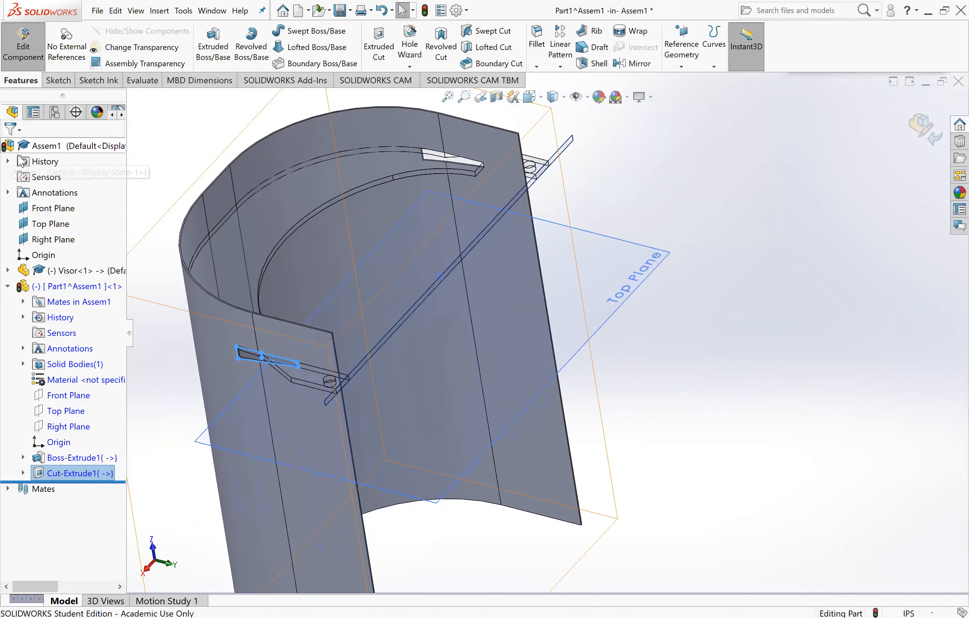
click(666, 424)
- Fillet the short thickness edges at the shield's two upper corners with a 1 in radius
middle_drag(666, 424, 669, 396)
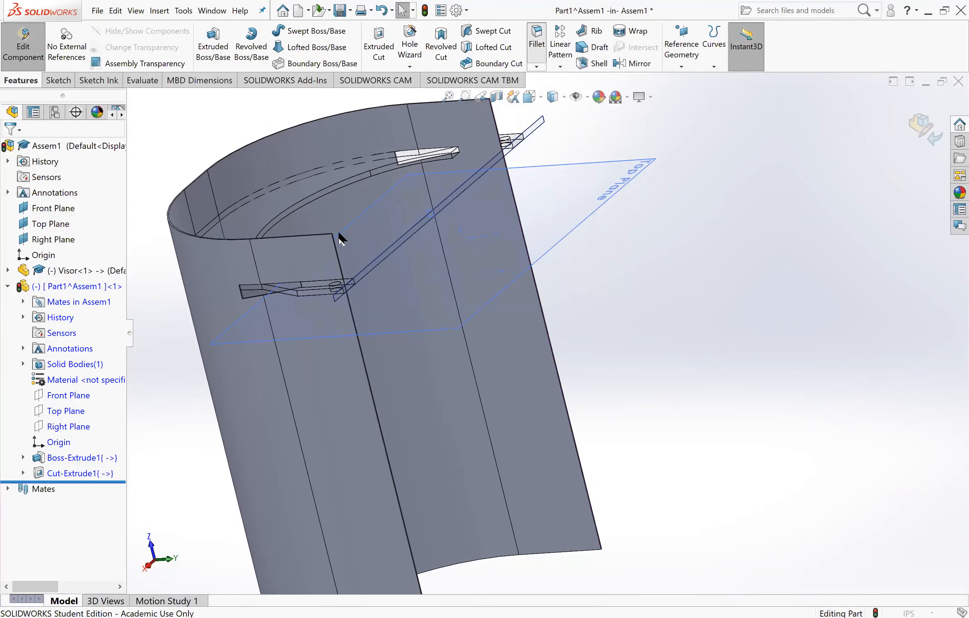
scroll(398, 286, down, 5)
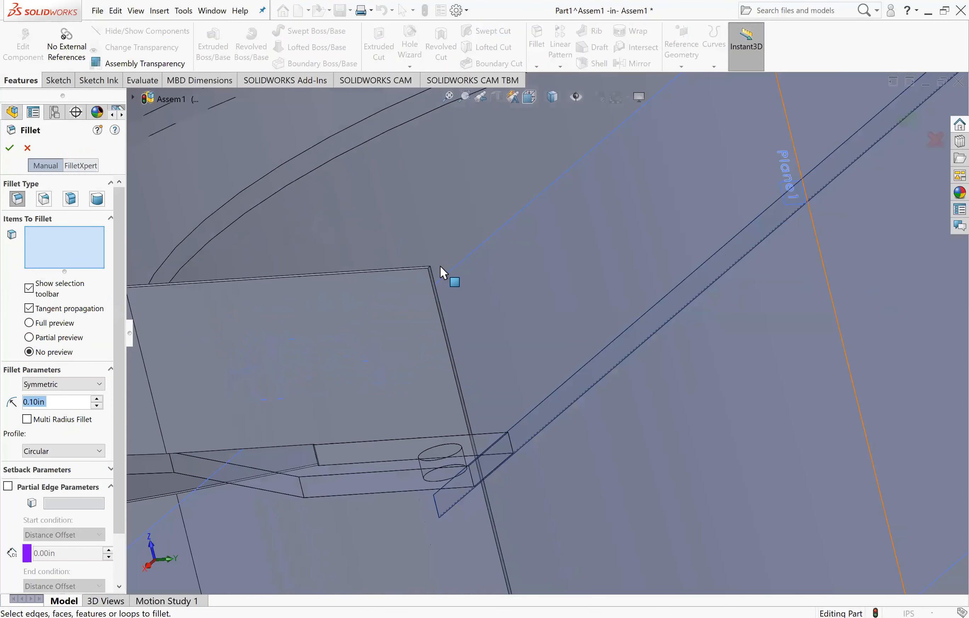
scroll(440, 265, down, 4)
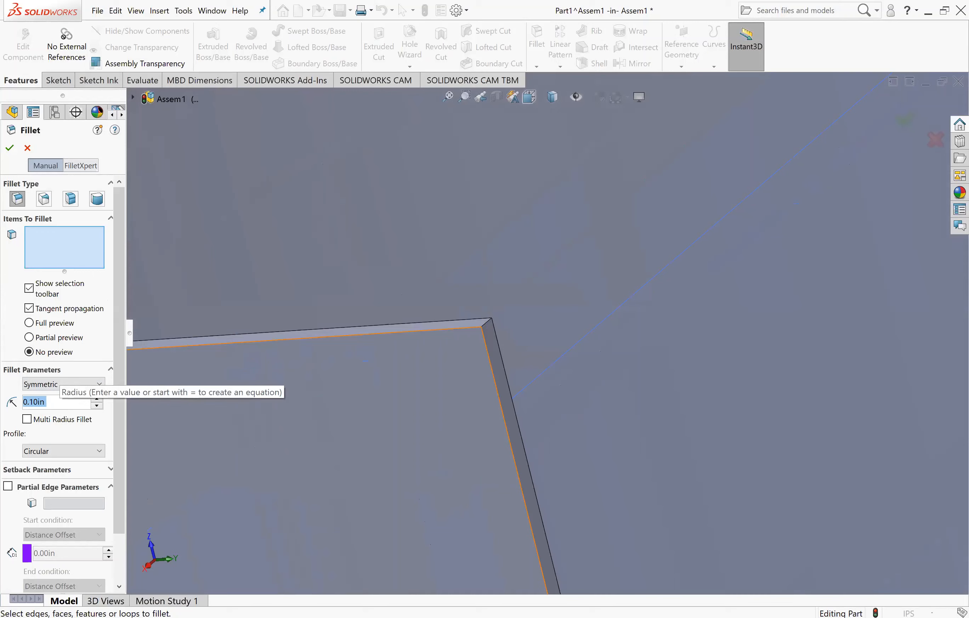
text(1)
click(67, 247)
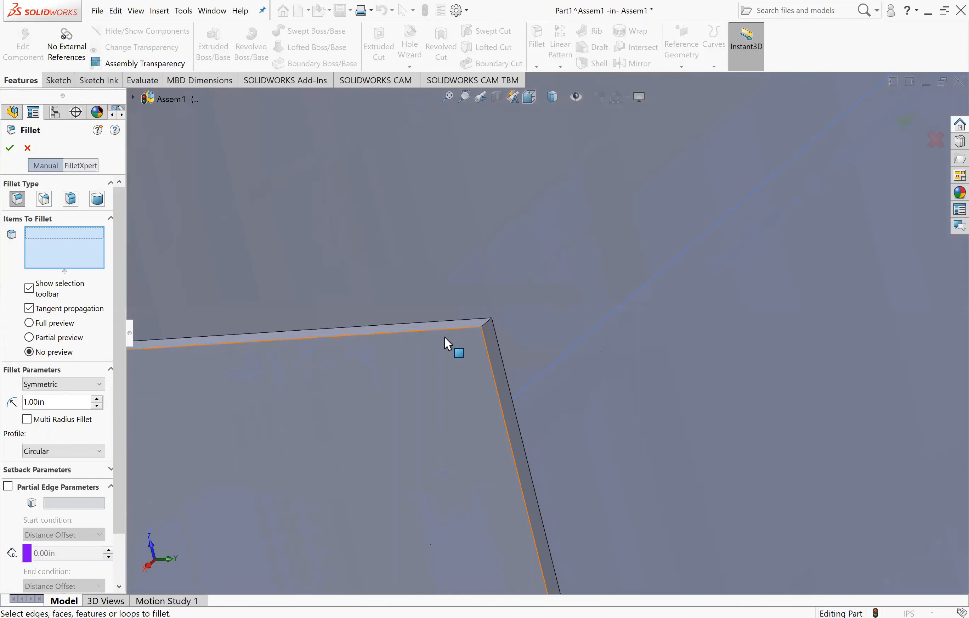
click(488, 323)
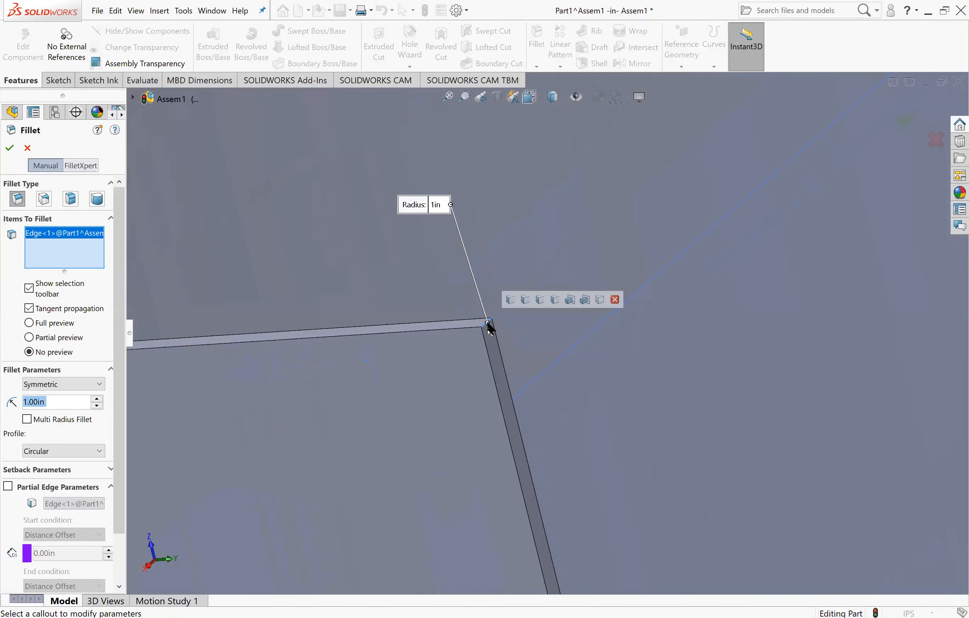
scroll(587, 285, up, 8)
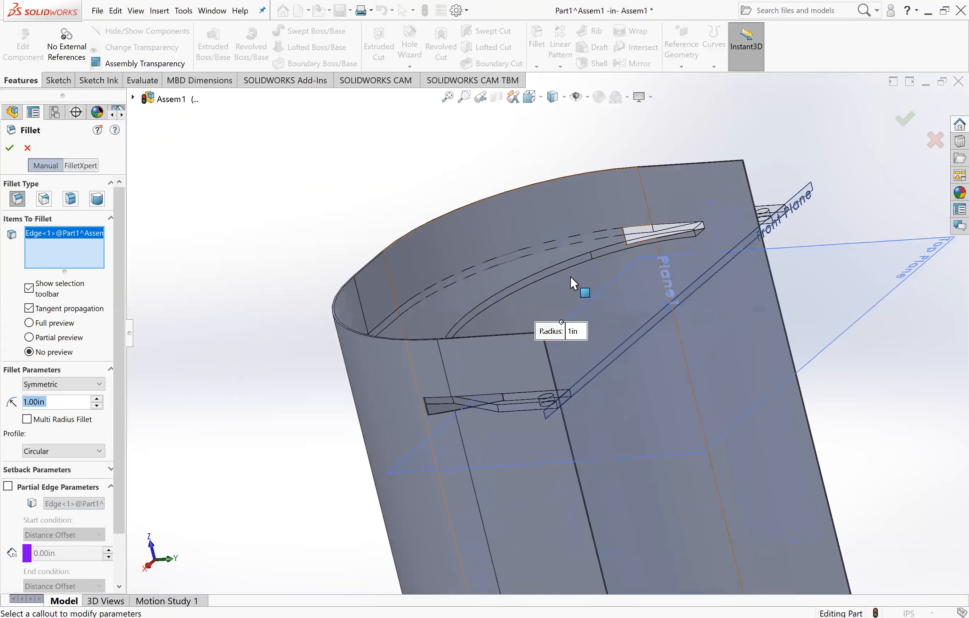
scroll(773, 154, down, 10)
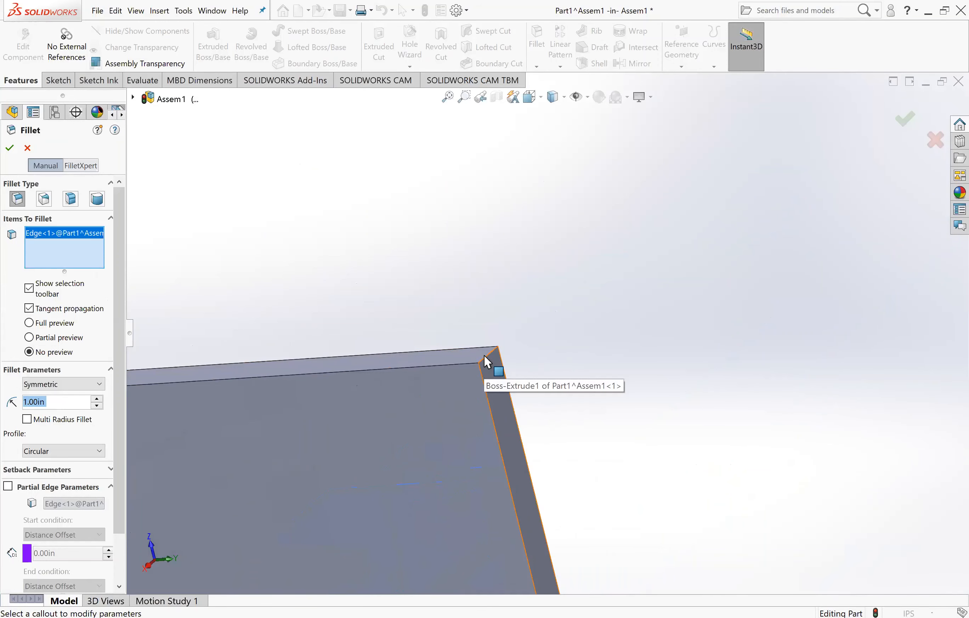
click(482, 362)
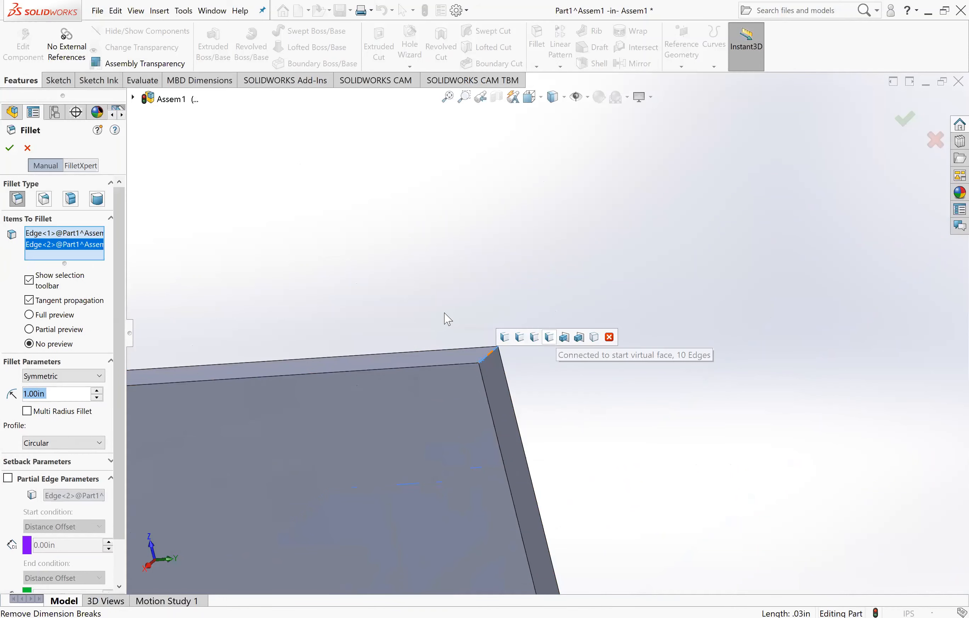
click(10, 150)
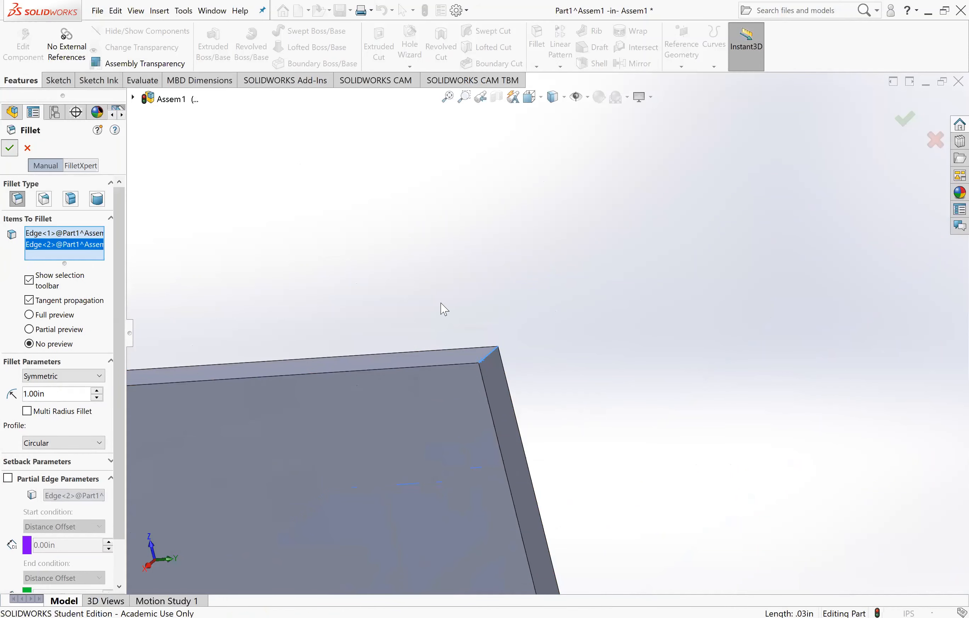
- Inspect the shield's rounded upper corners and the square lower corner of its side face
scroll(446, 308, up, 15)
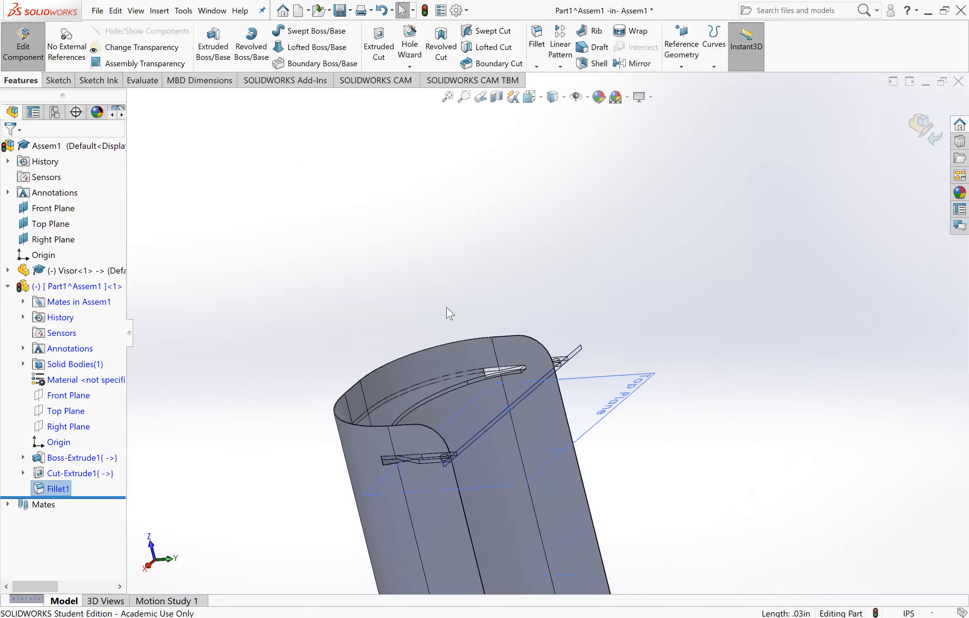
scroll(538, 539, down, 4)
middle_drag(576, 549, 626, 523)
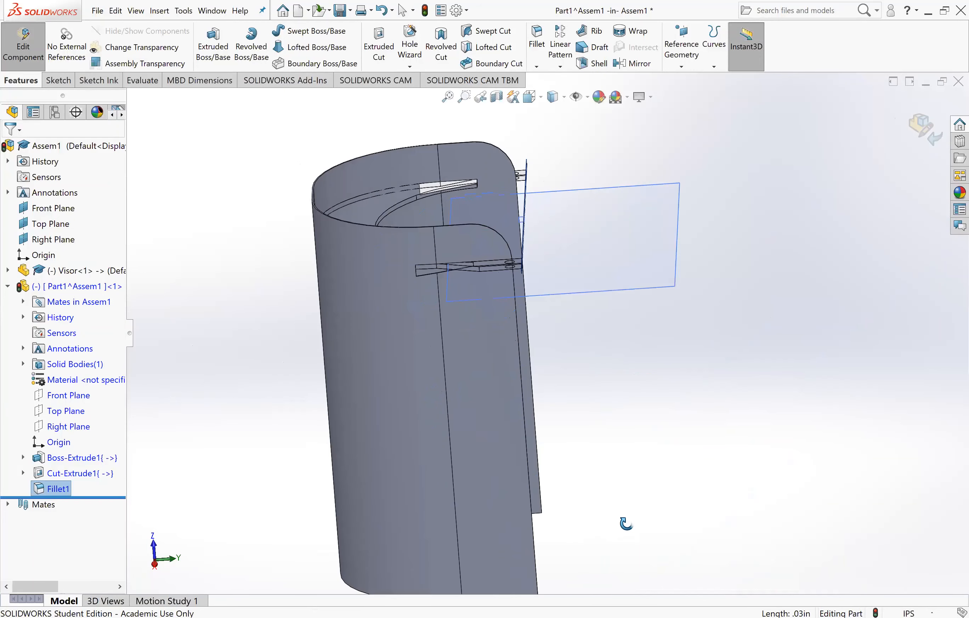
click(644, 525)
scroll(558, 530, down, 5)
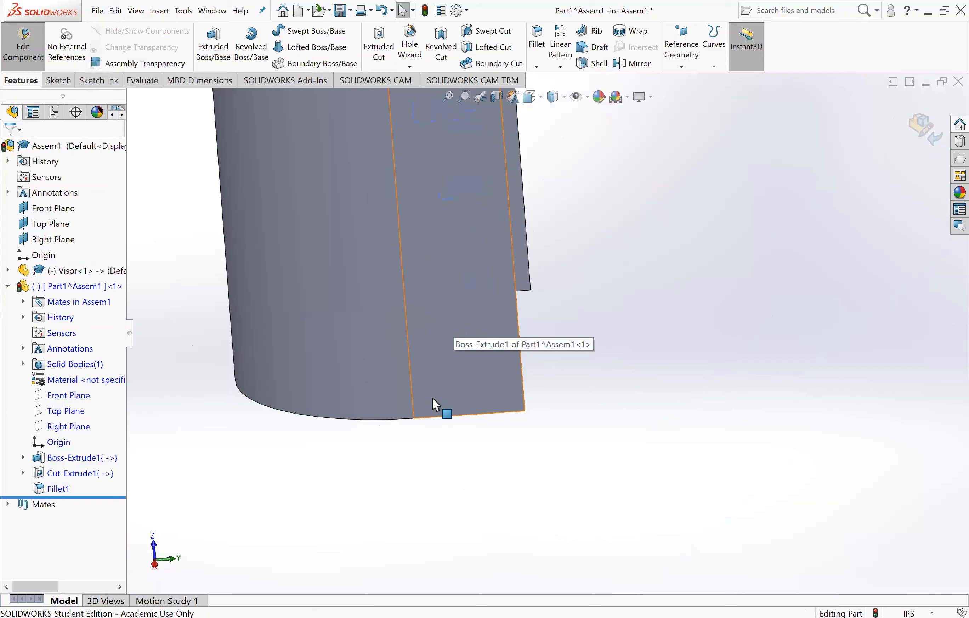
- Start a new sketch on the flat side face of the shield, viewed square-on at its lower end
scroll(483, 393, up, 5)
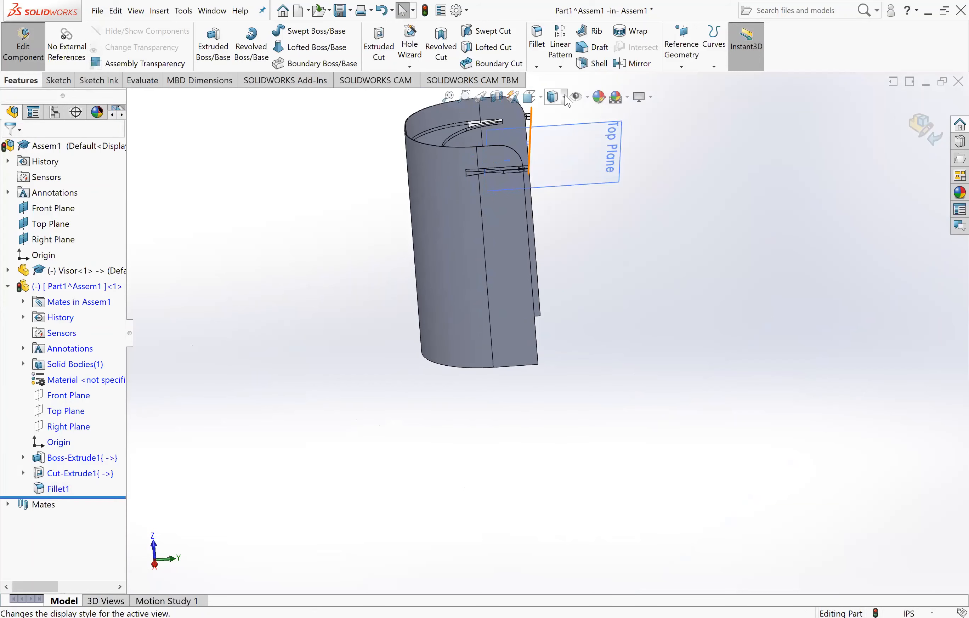
click(532, 96)
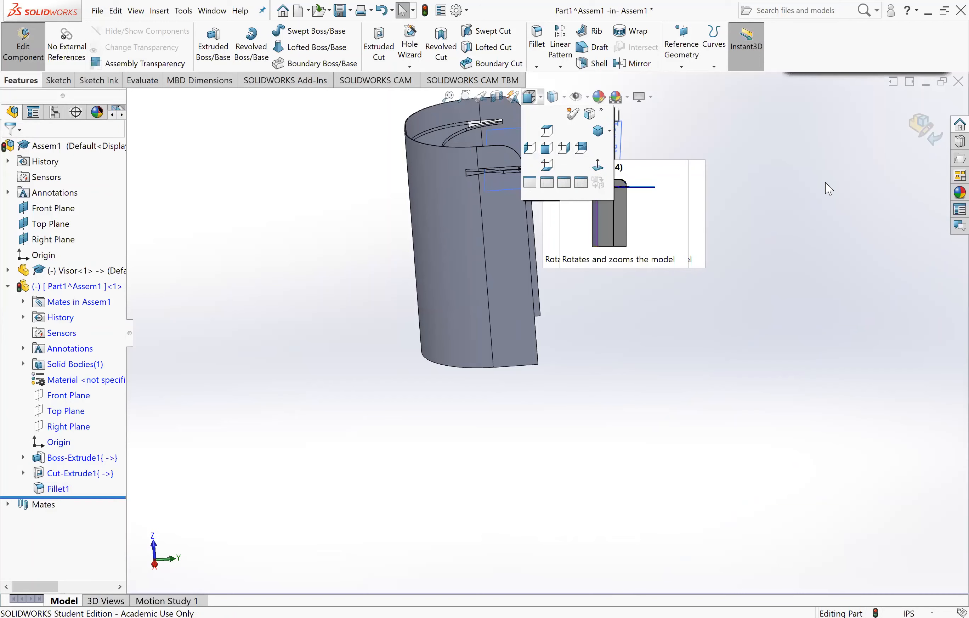
click(532, 97)
click(599, 167)
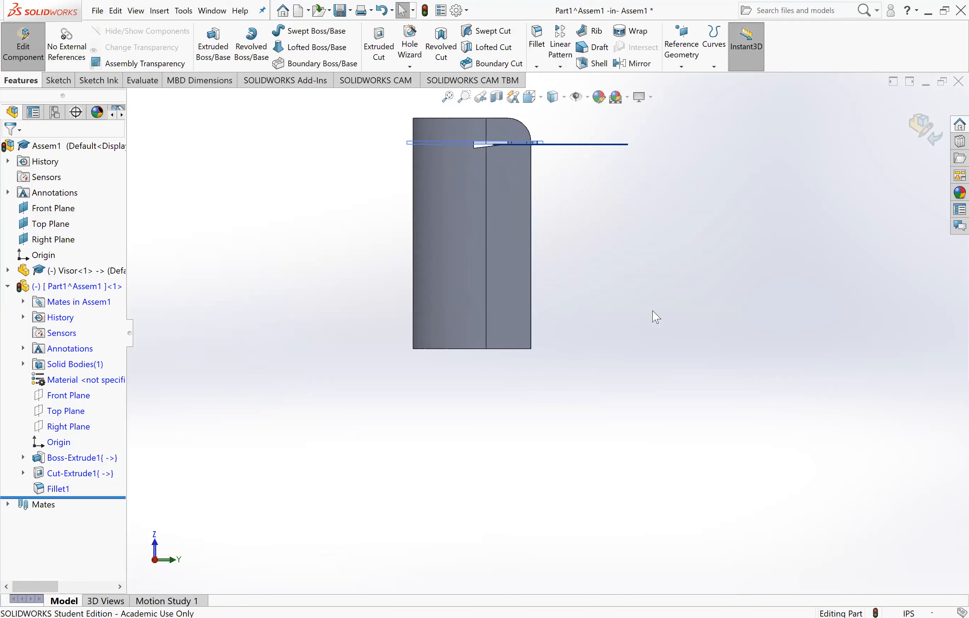
scroll(576, 320, down, 3)
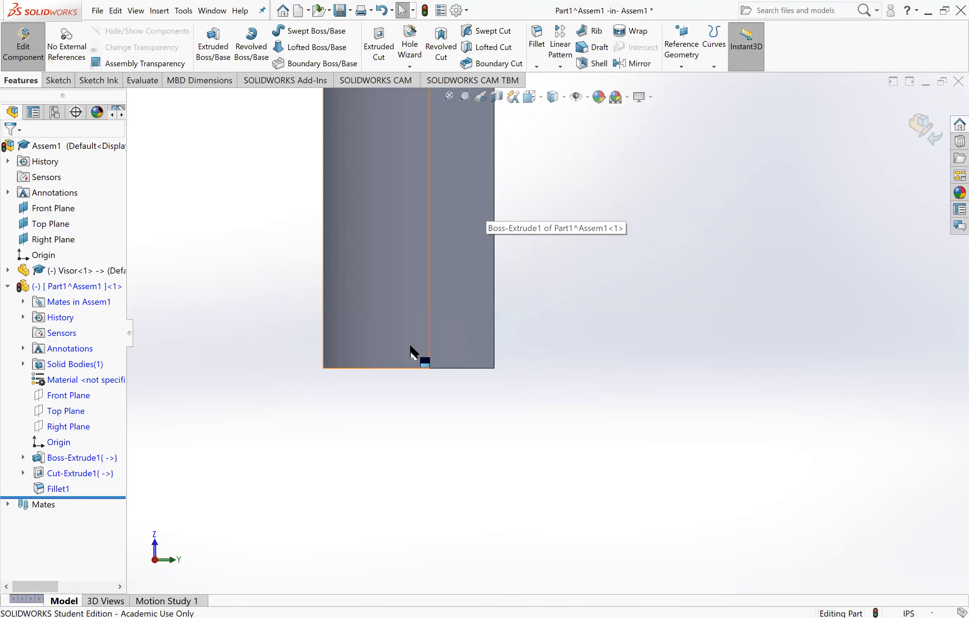
click(467, 247)
click(508, 212)
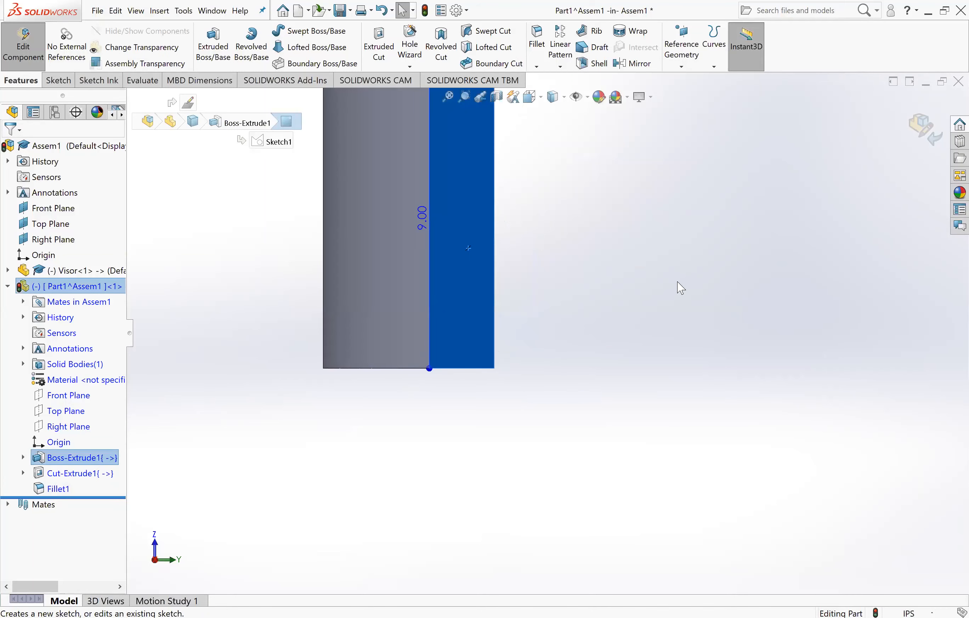
click(612, 231)
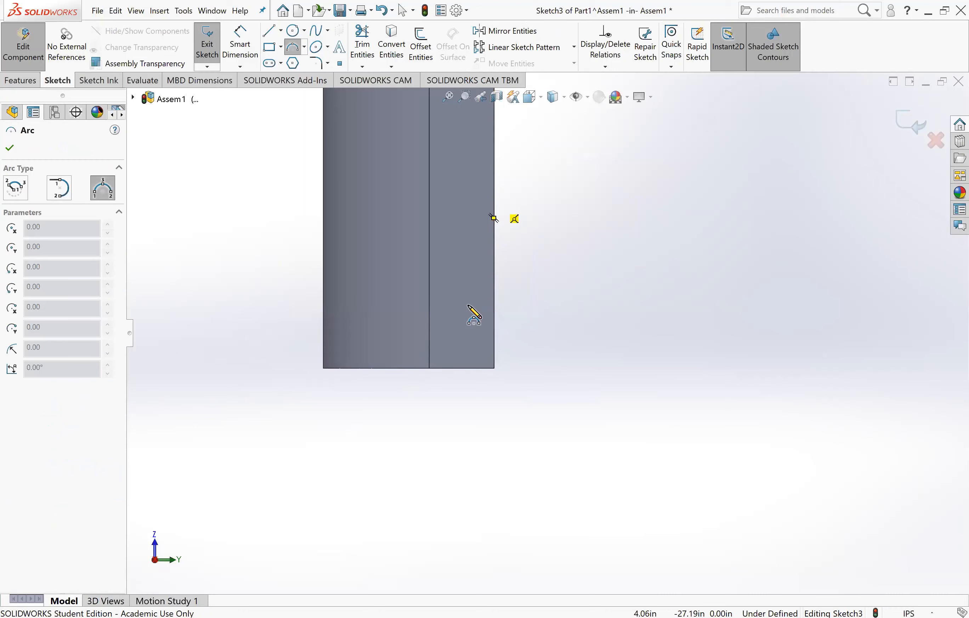
click(494, 203)
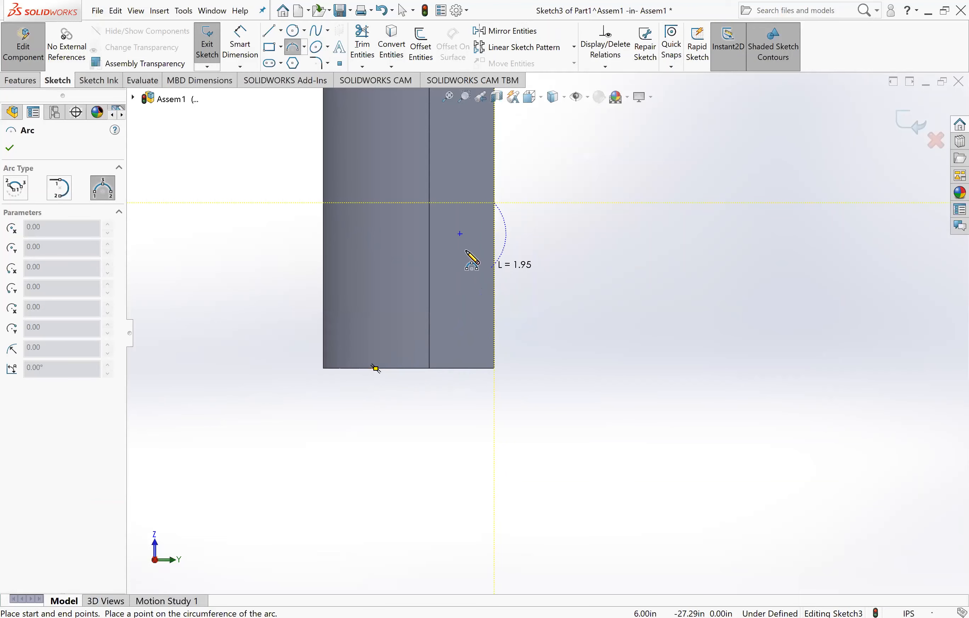
key(Escape)
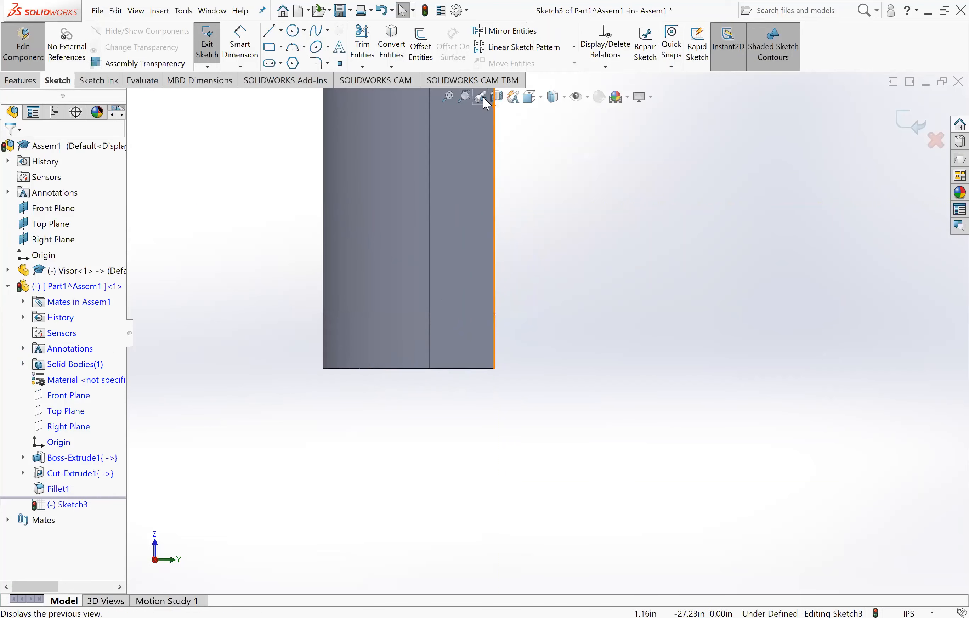
- Sketch an upright ellipse on the shield's lower side, with semi-axes of about 2.84 in and 1.35 in, reaching the side face's free vertical edge
click(317, 52)
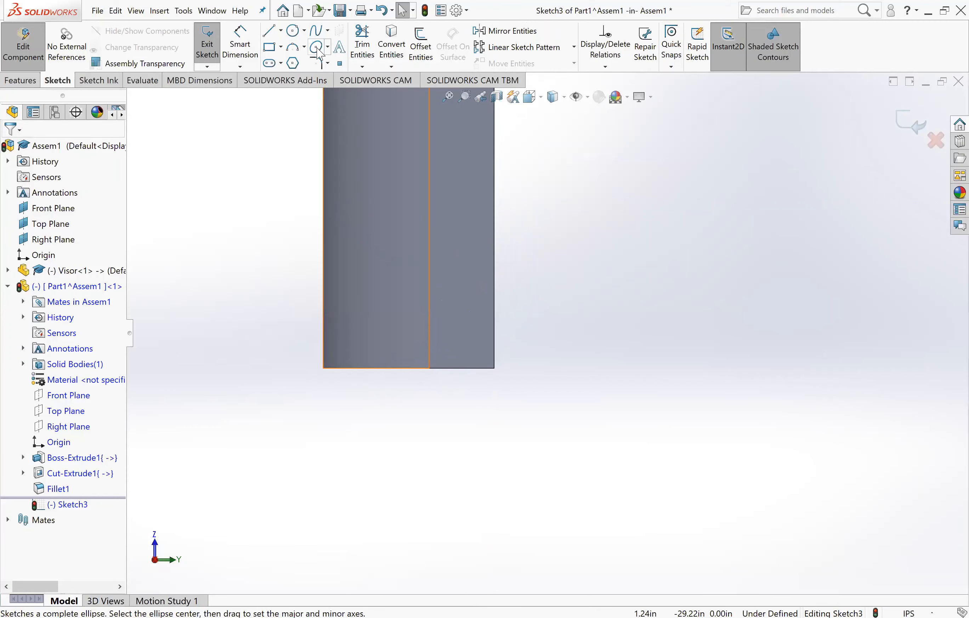
click(449, 218)
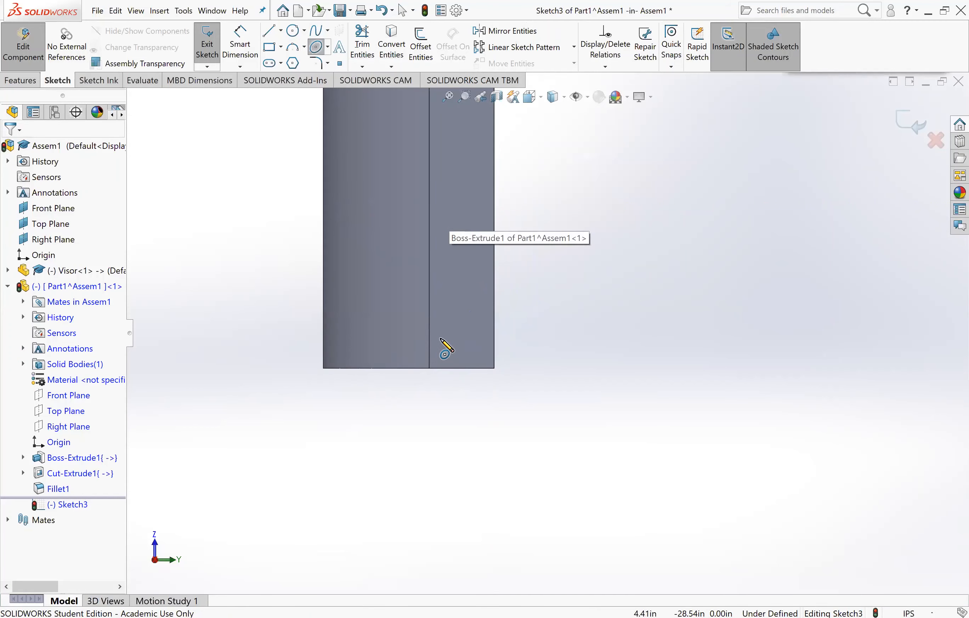
click(449, 310)
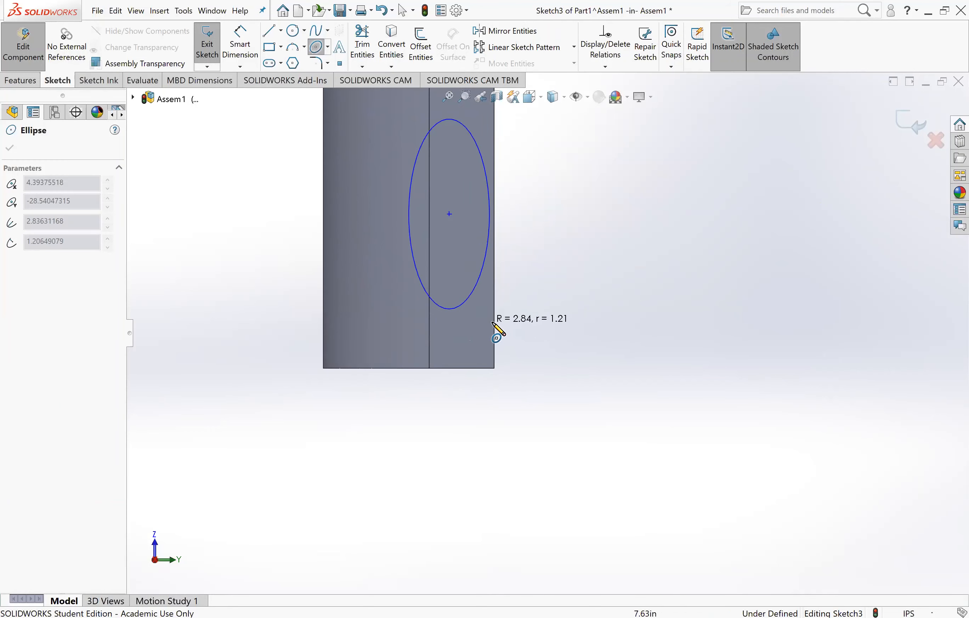
click(495, 227)
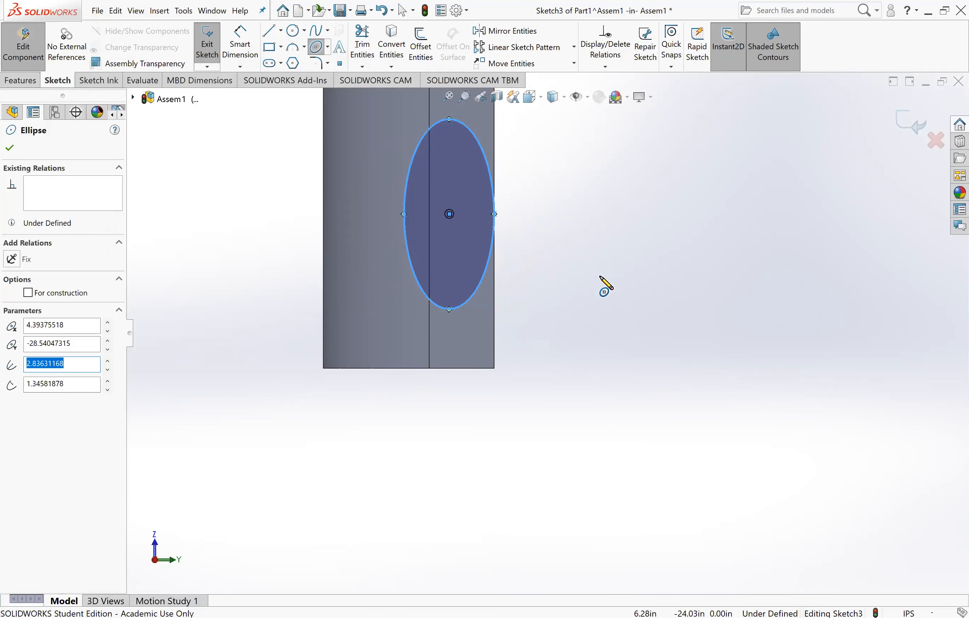
key(Escape)
- Reshape the ellipse into a slanted one reaching the shield's bottom edge, with semi-axes of about 4.46 in and 1.35 in
drag(449, 309, 442, 368)
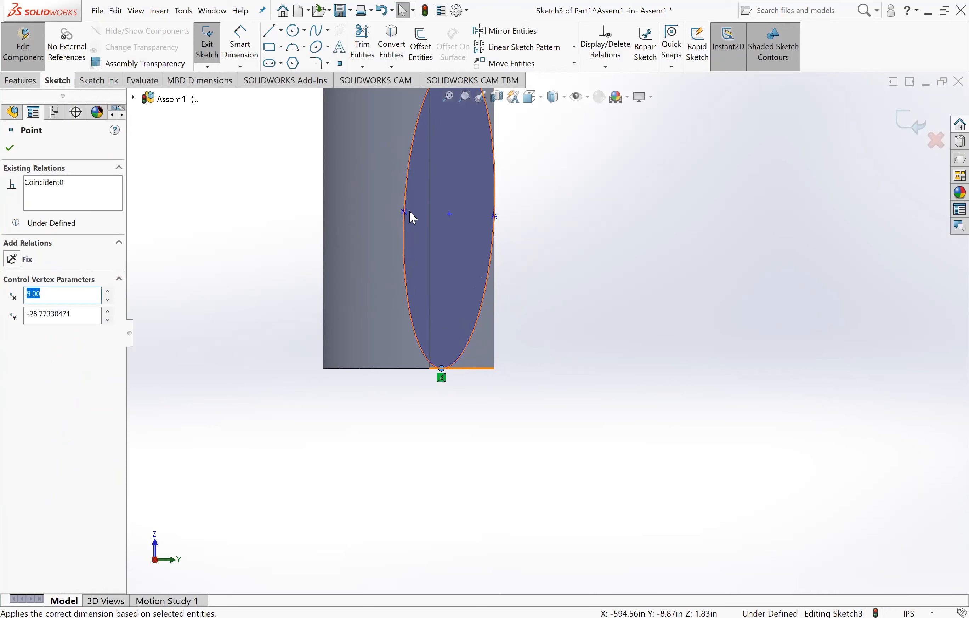
drag(404, 212, 365, 213)
drag(455, 213, 489, 259)
click(599, 327)
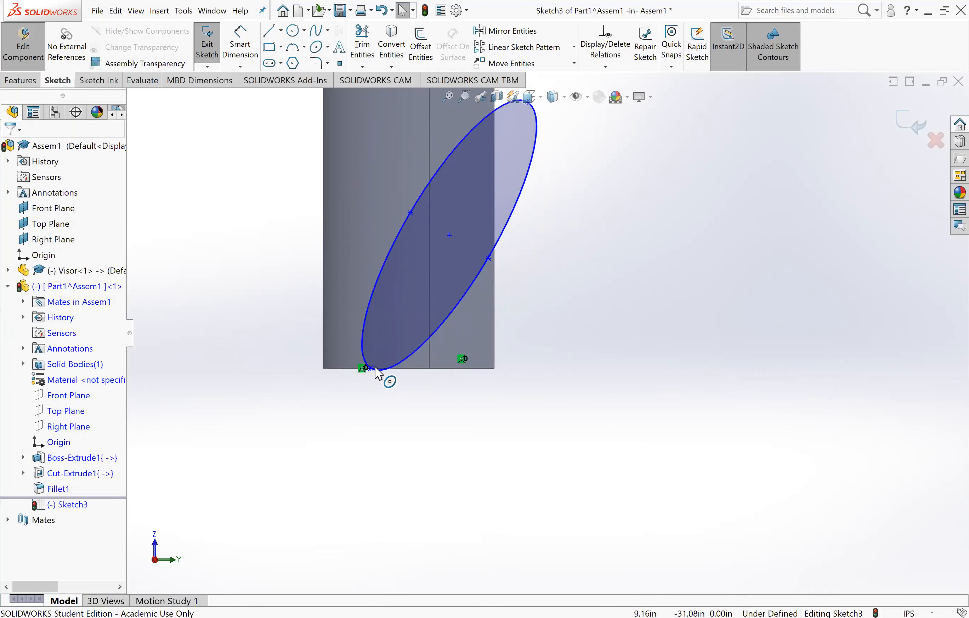
mouse_move(377, 370)
mouse_down()
mouse_move(380, 282)
mouse_move(352, 273)
mouse_move(407, 309)
mouse_move(383, 317)
mouse_move(372, 376)
mouse_up()
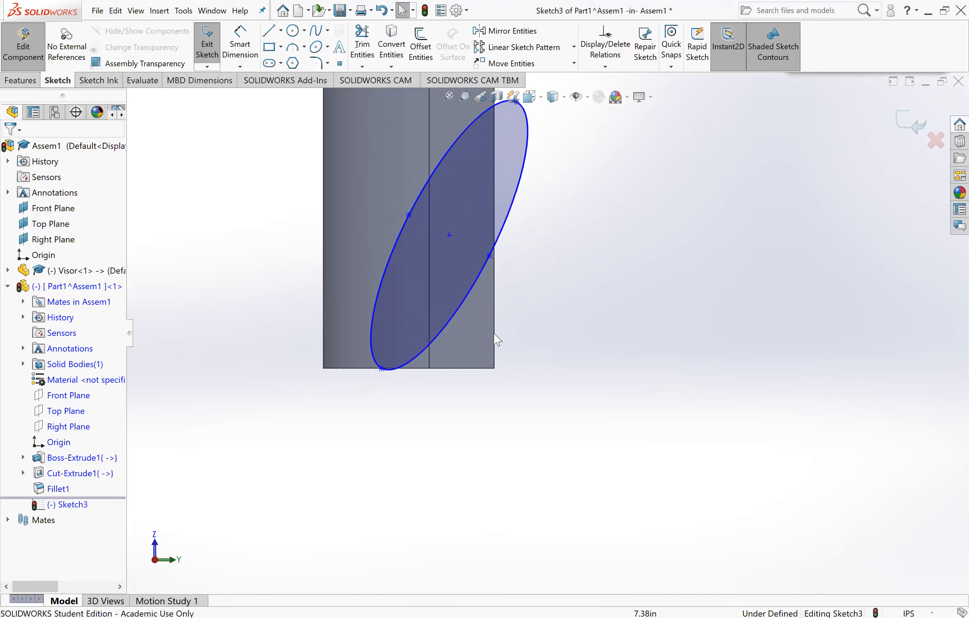
- Add a tangent relation between the ellipse and the shield's bottom edge
click(408, 366)
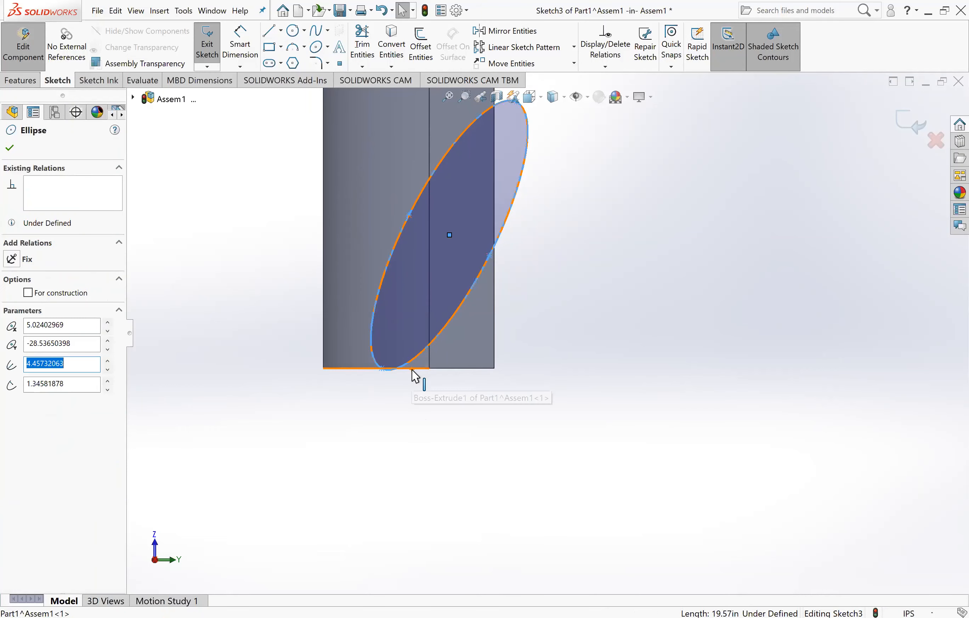
ctrl+click(410, 368)
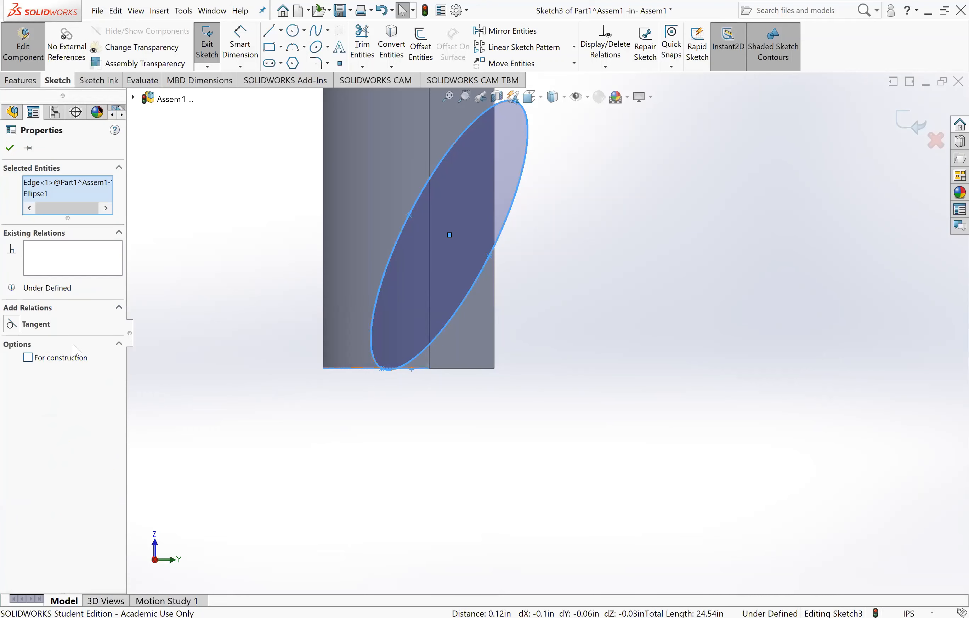
click(11, 325)
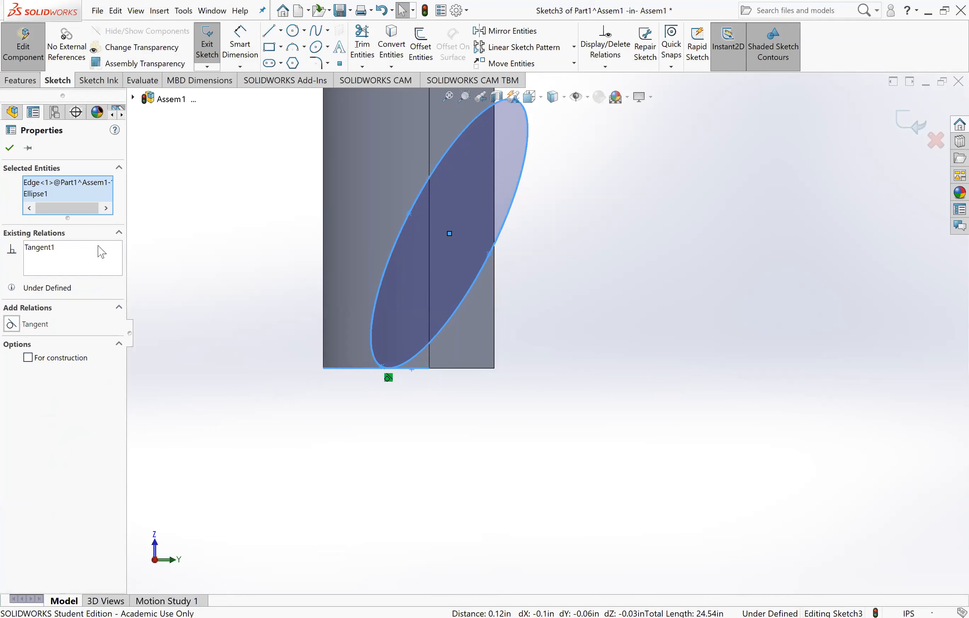
click(10, 148)
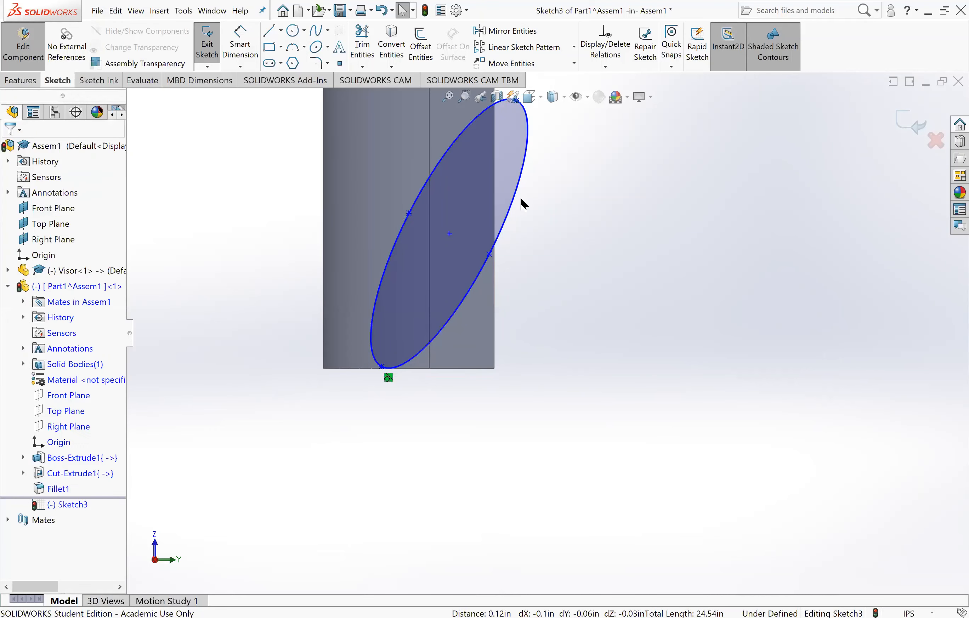
- Make the ellipse tangent to the side face's free vertical edge and reshape it into a shorter, wider slanted ellipse
click(525, 180)
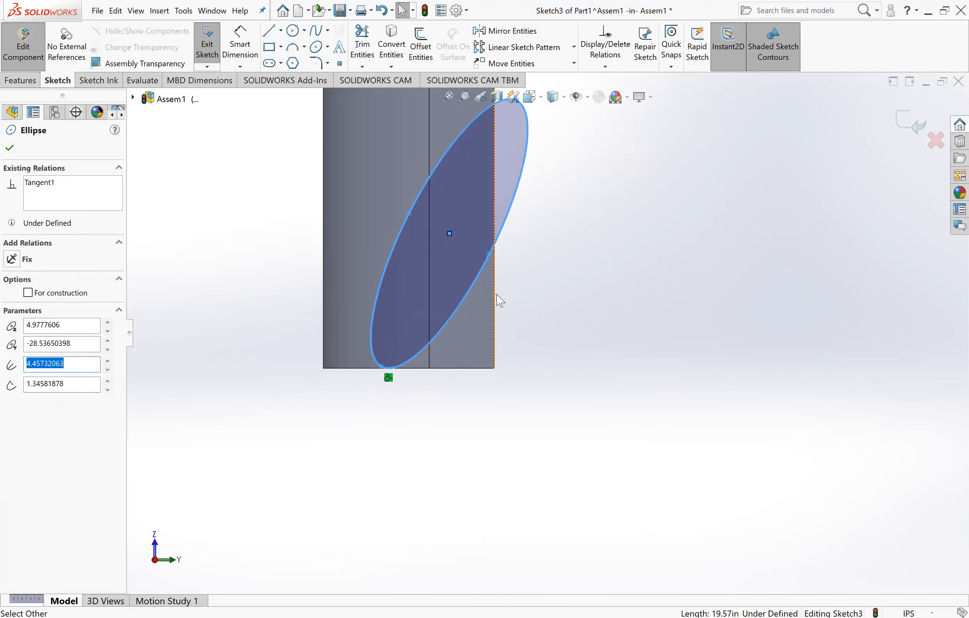
click(494, 278)
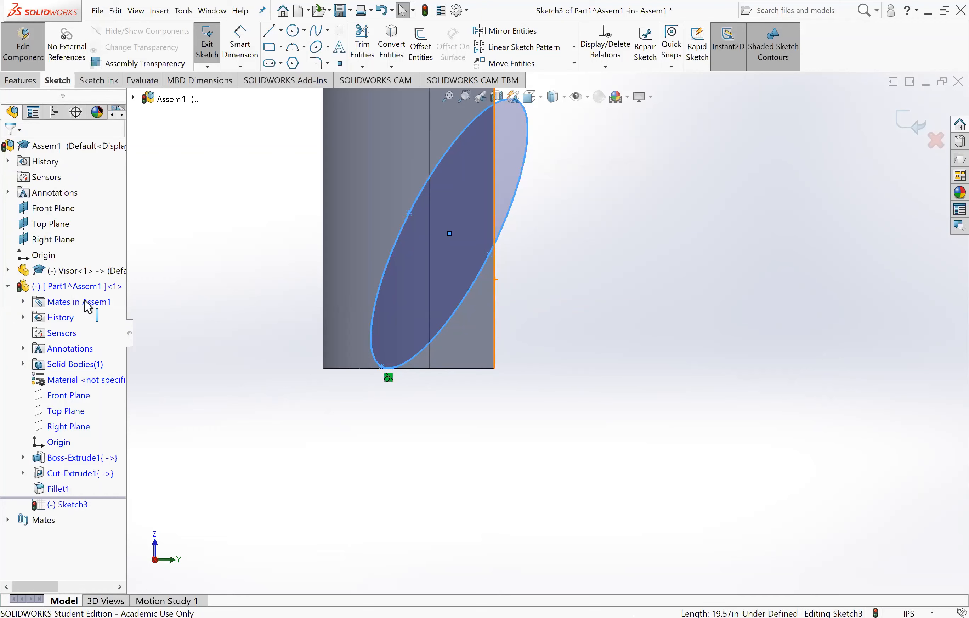
click(12, 325)
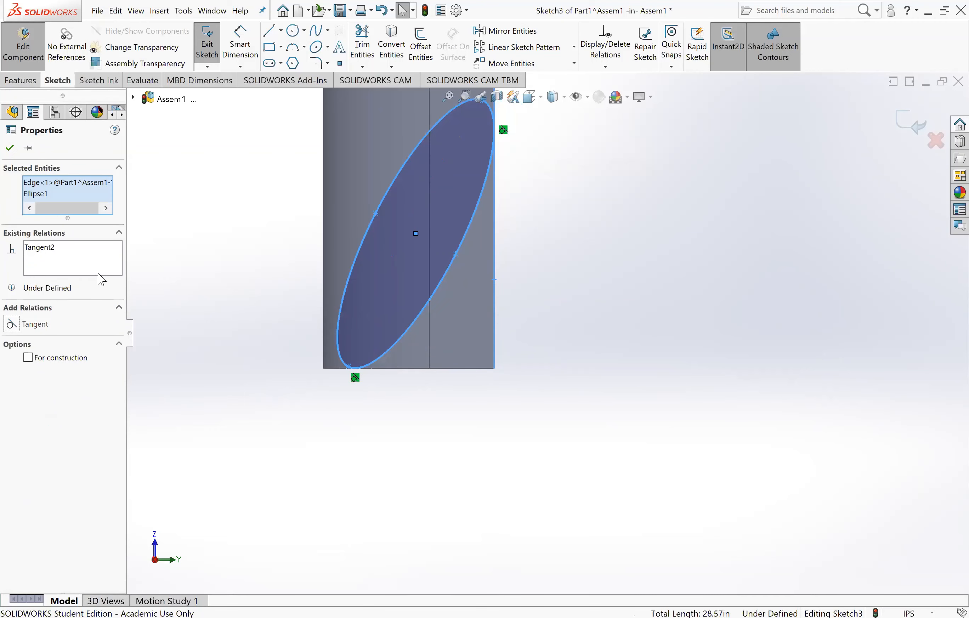
click(11, 149)
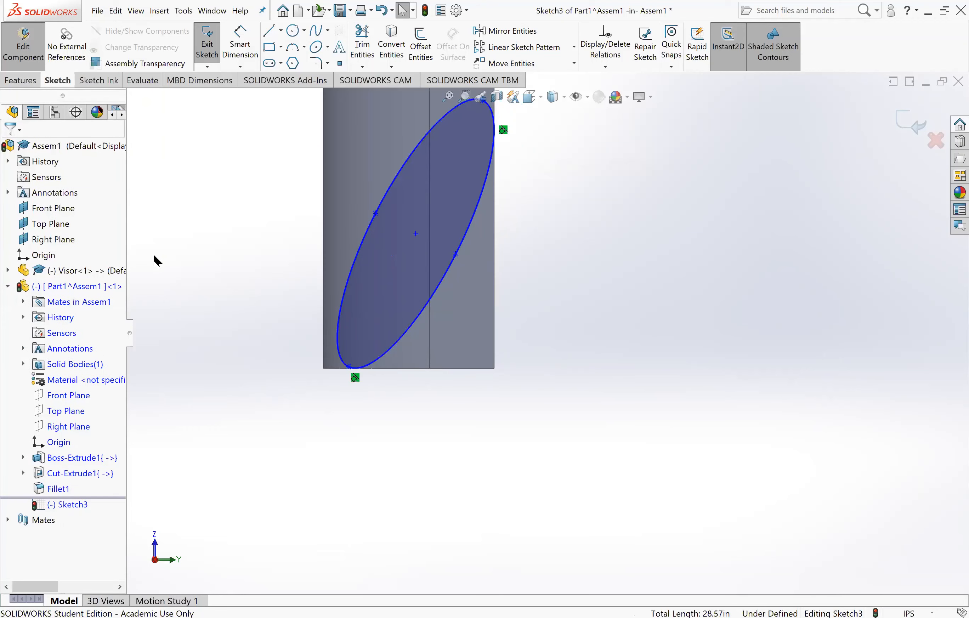
drag(456, 255, 458, 309)
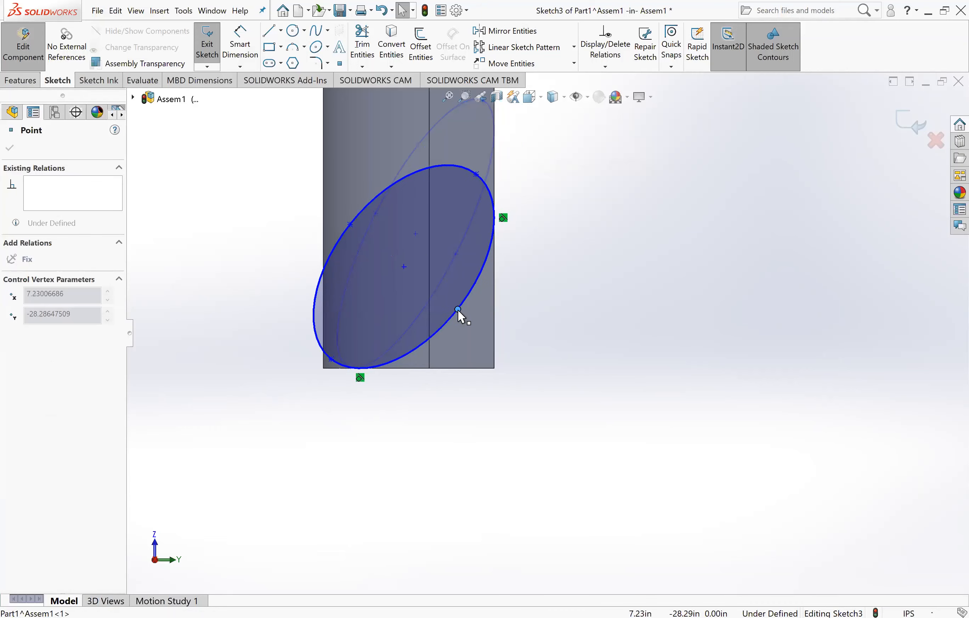
click(575, 347)
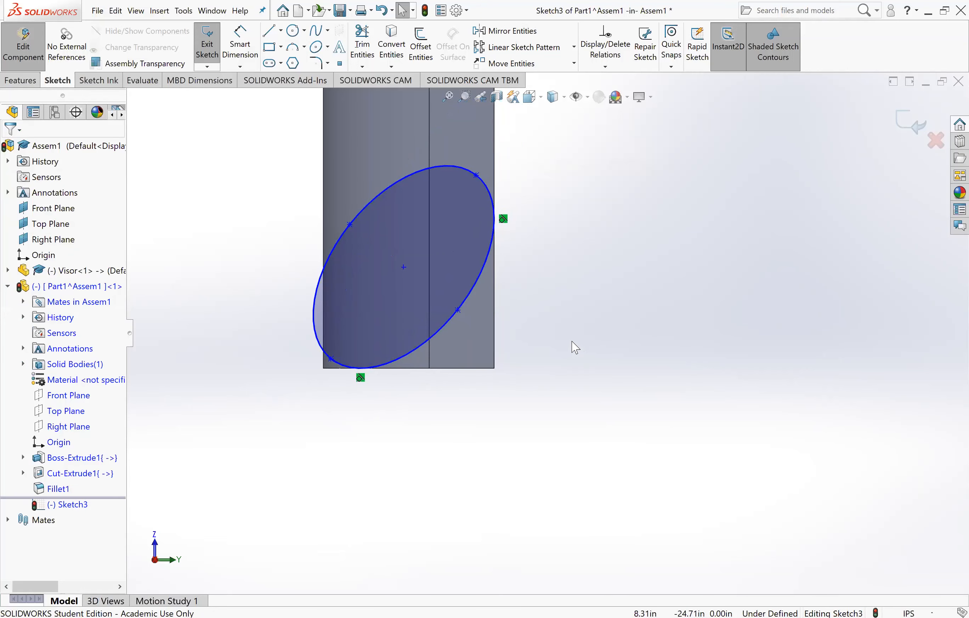
- Convert the two bottom edge segments and the side face's free vertical edge into sketch lines
click(392, 52)
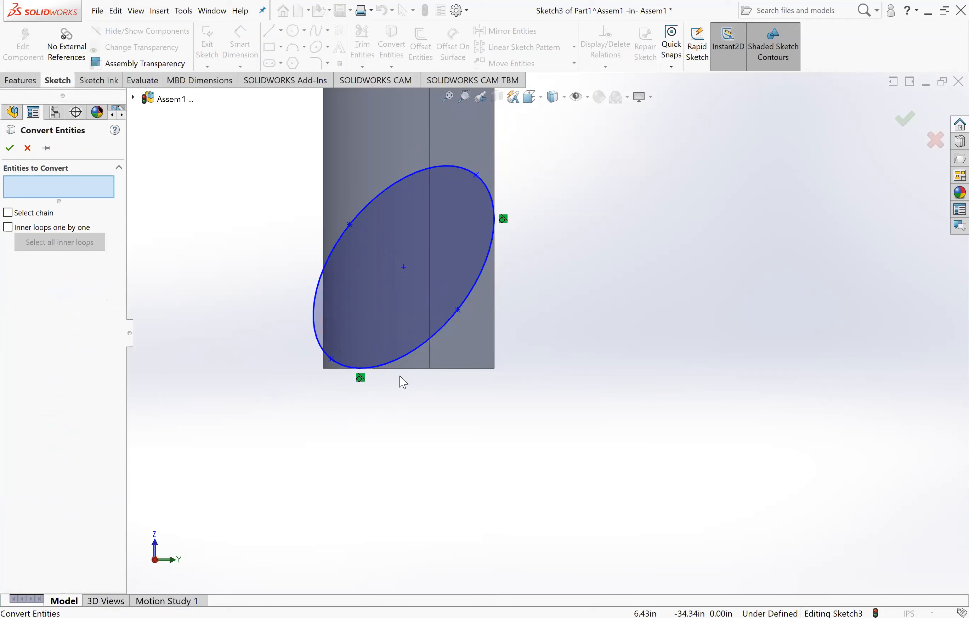
click(406, 369)
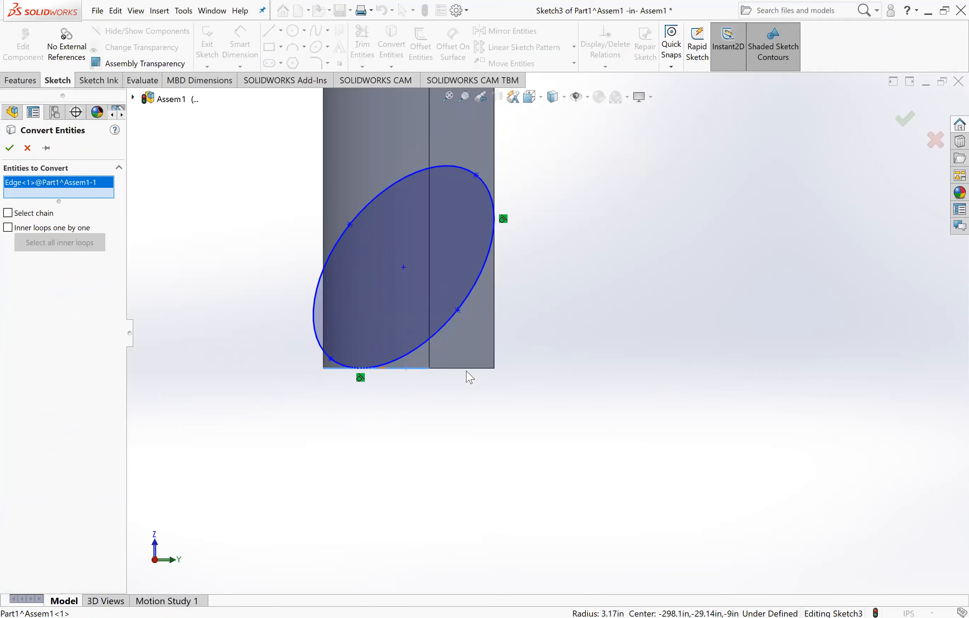
click(472, 369)
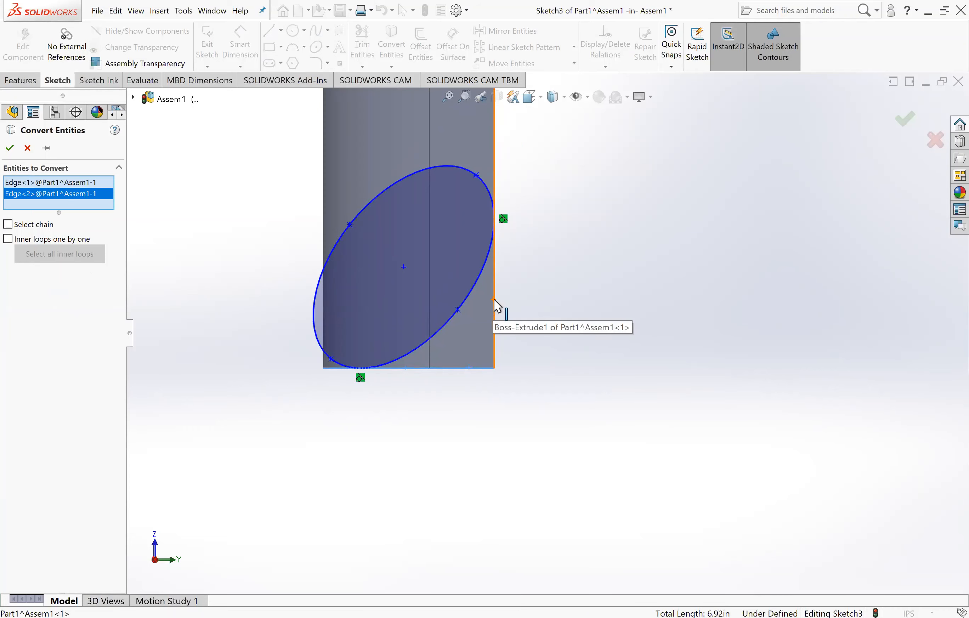
click(494, 305)
click(10, 149)
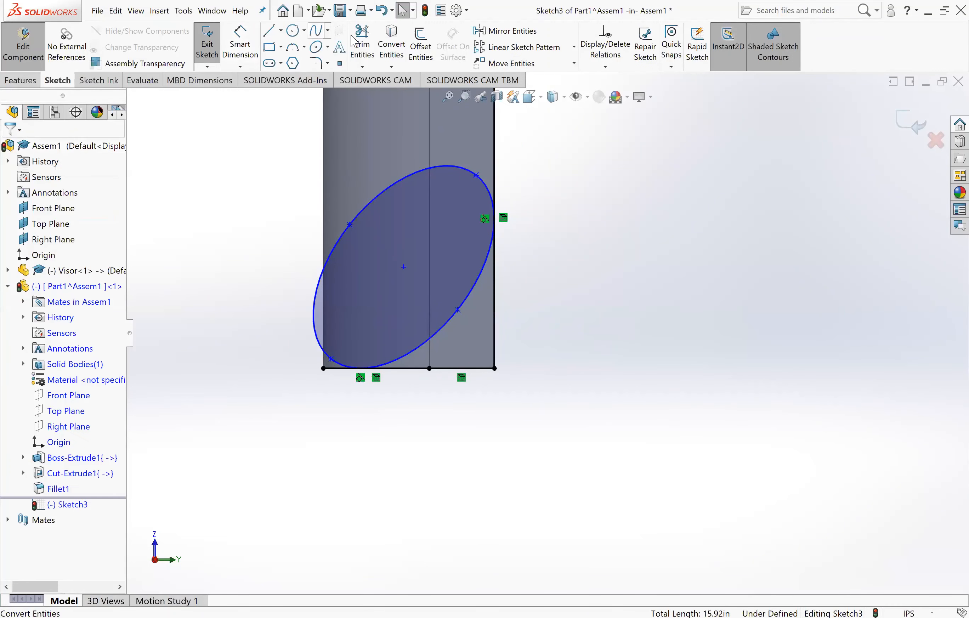
- Trim the ellipse and the excess converted lines, leaving a closed profile between the lower corner and the elliptical arc
click(362, 45)
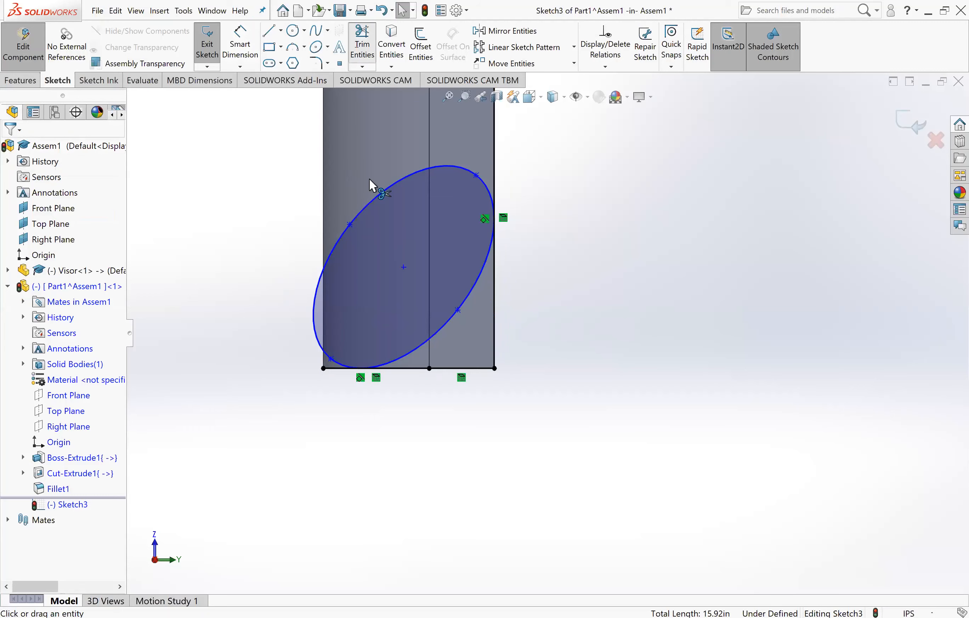
click(371, 200)
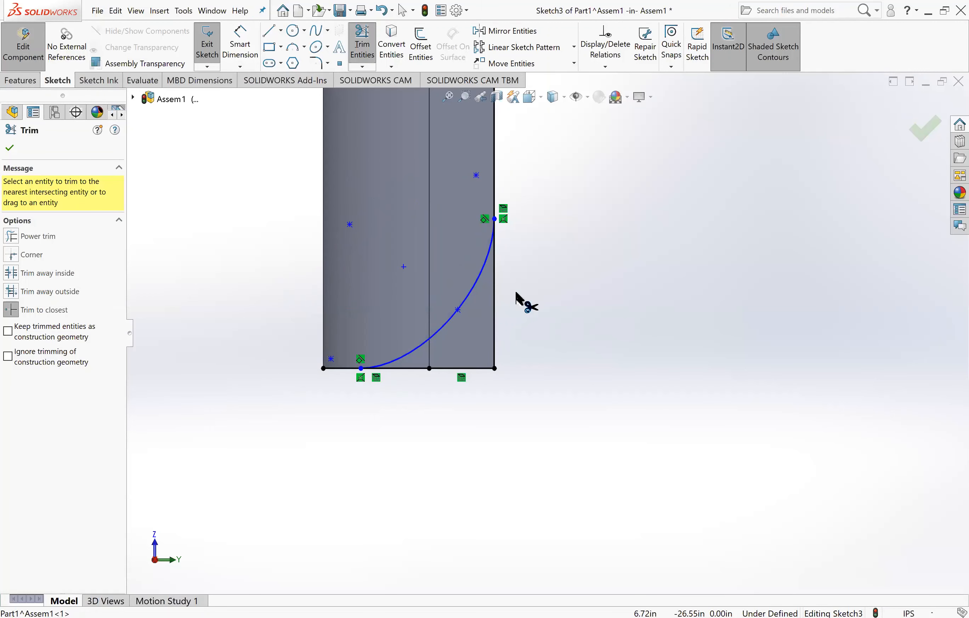
click(9, 152)
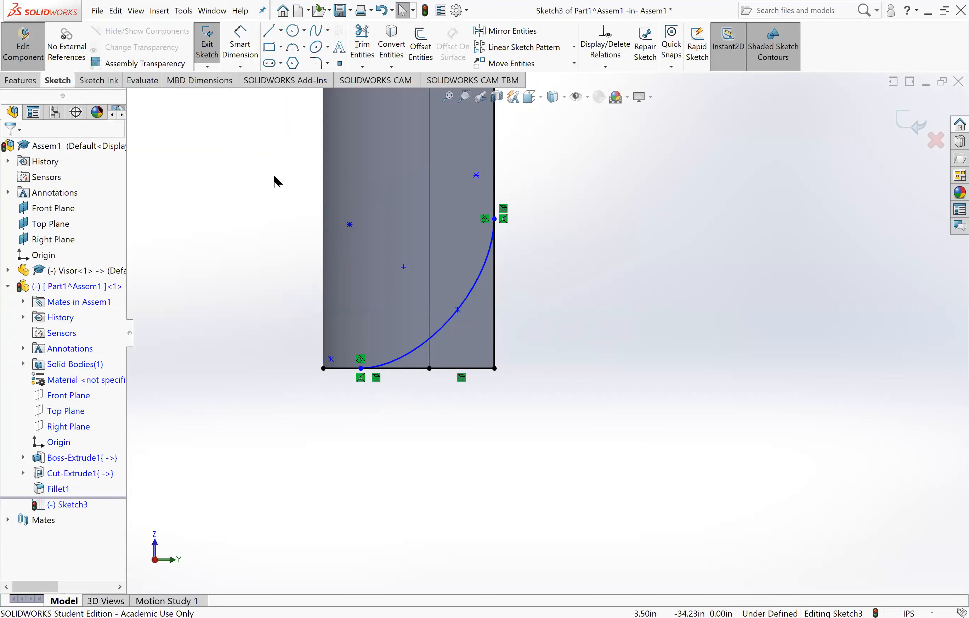
click(494, 126)
click(344, 368)
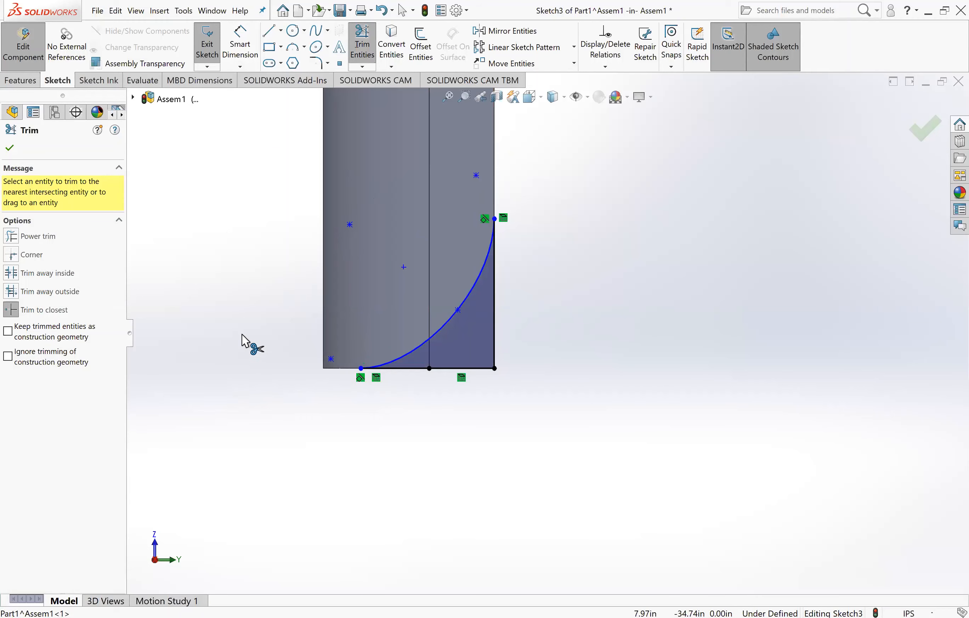
click(10, 149)
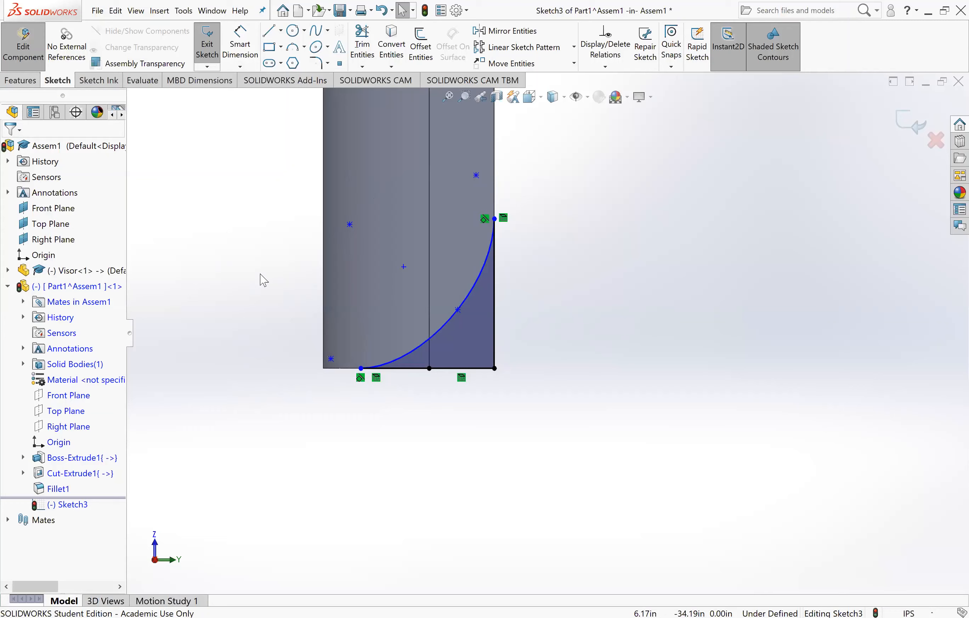
- Cut the closed elliptical corner profile through all of the shield to shape both lower corners
click(23, 81)
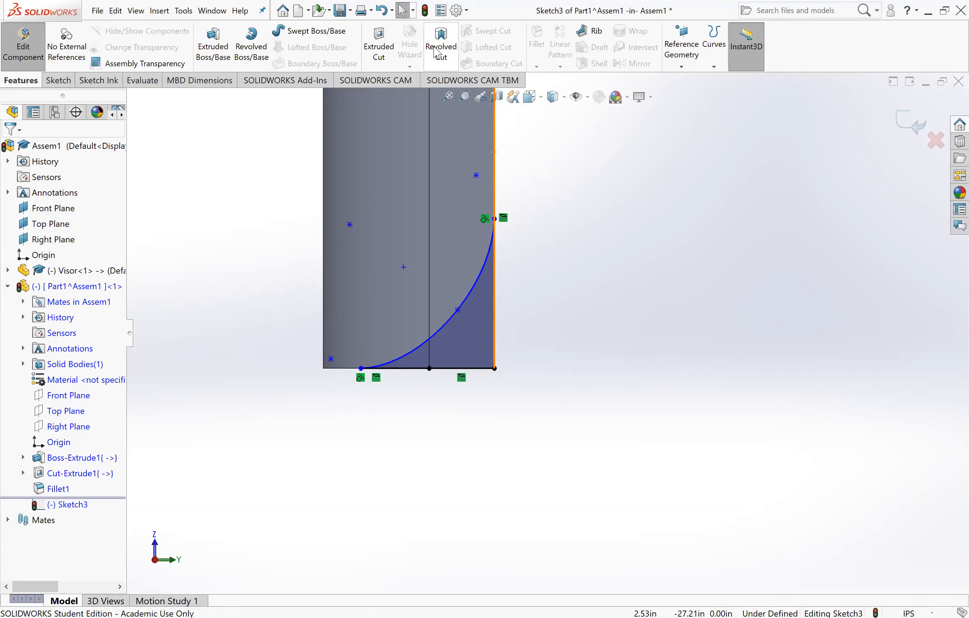
click(377, 43)
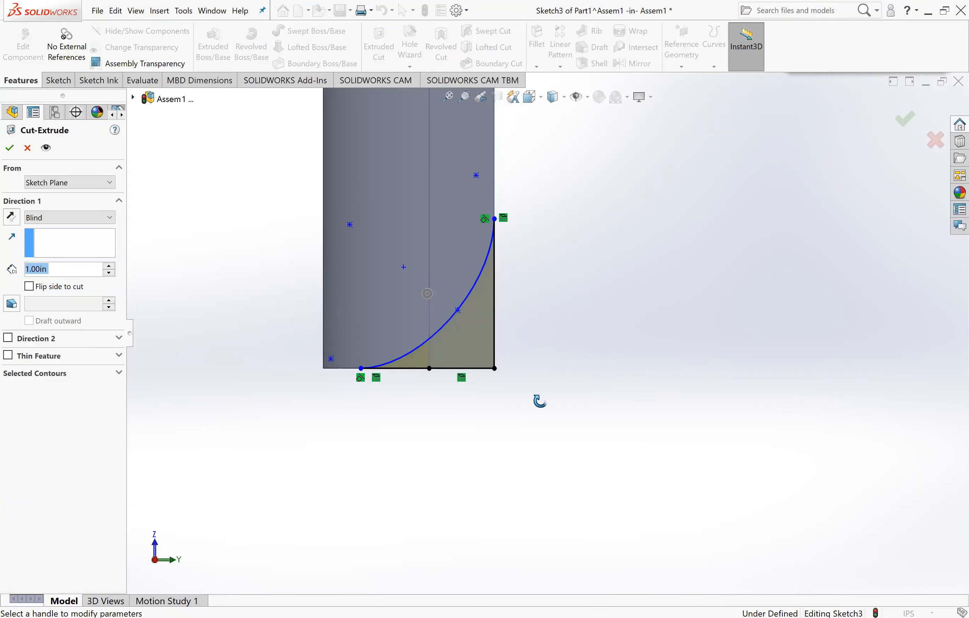
click(61, 218)
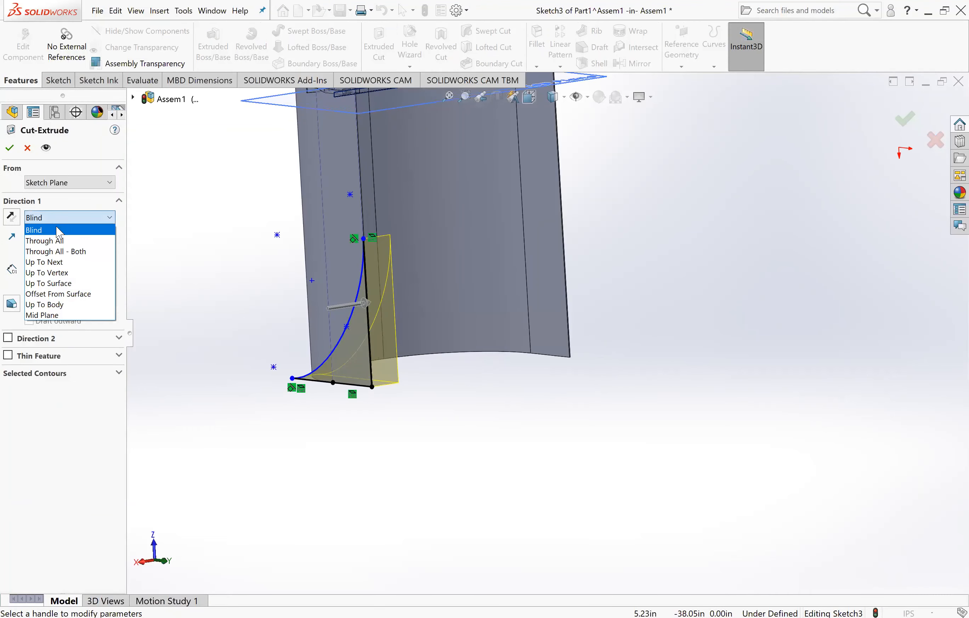
click(44, 241)
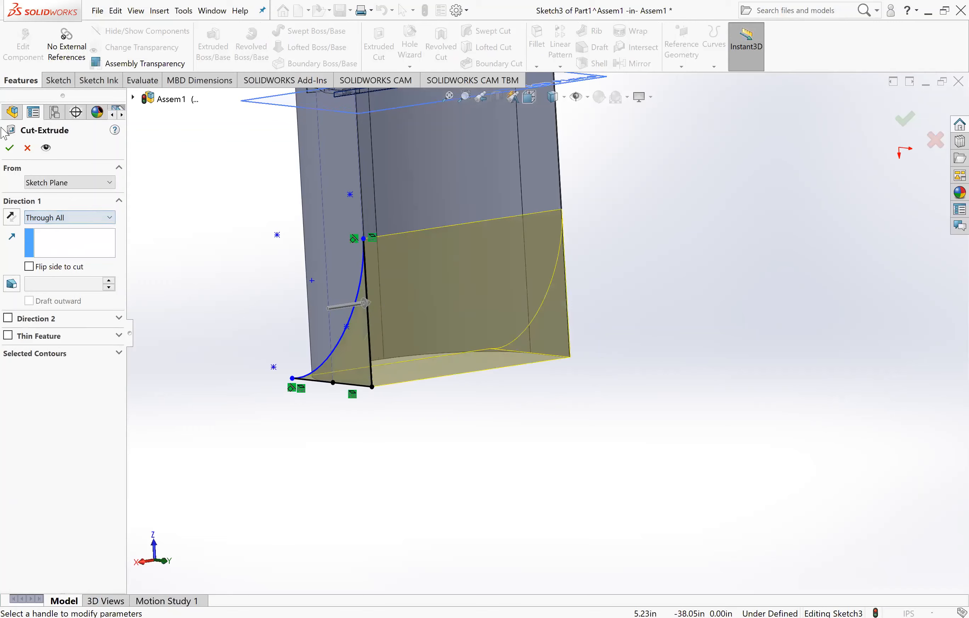
click(9, 148)
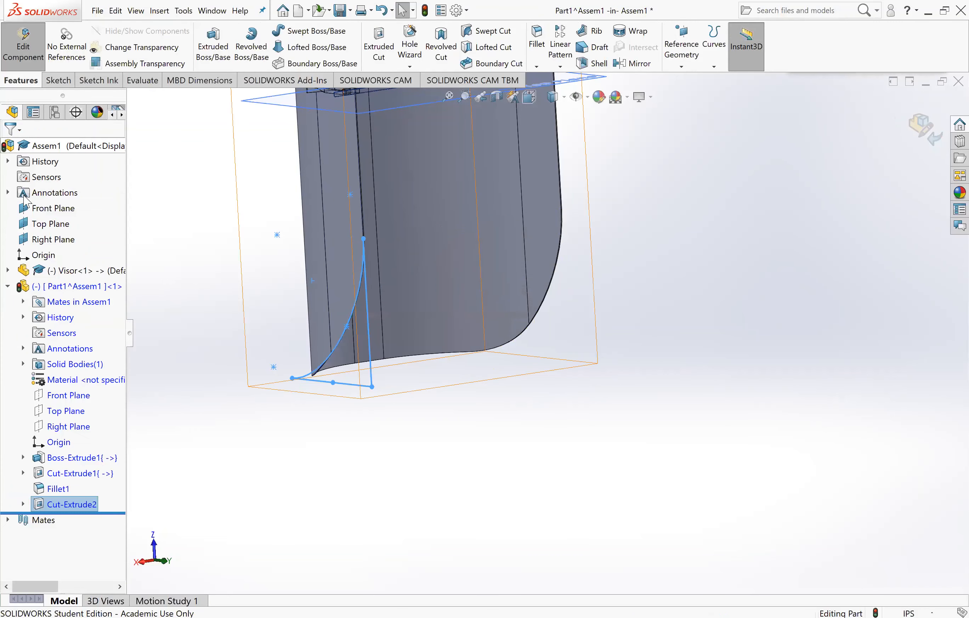
click(435, 475)
mouse_move(552, 441)
middle_down()
mouse_move(580, 450)
mouse_move(587, 474)
middle_up()
scroll(662, 361, up, 3)
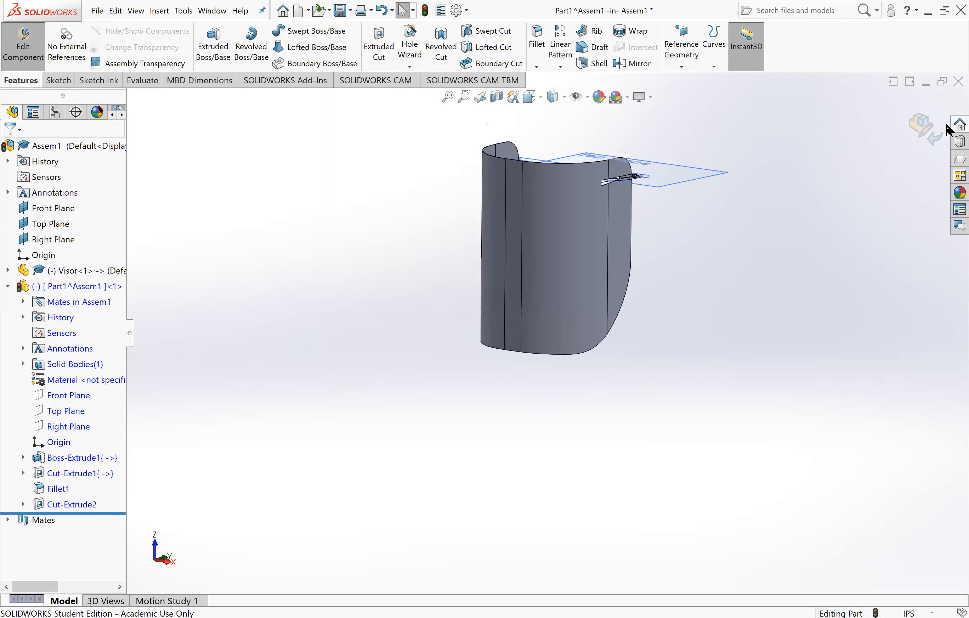
- Finish editing the shield part, return to the assembly and collapse the part's feature list
click(925, 131)
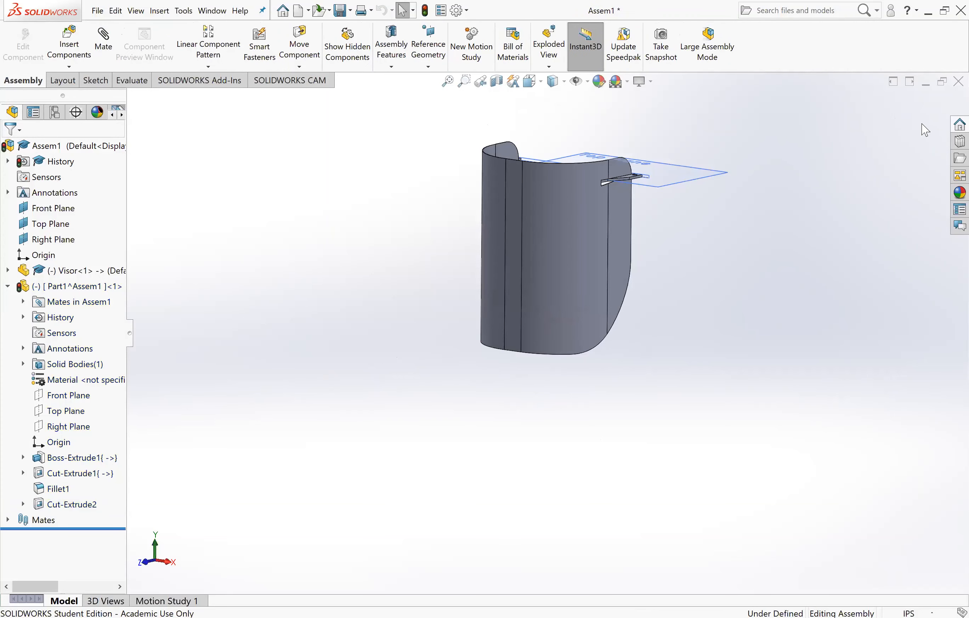
scroll(674, 218, up, 2)
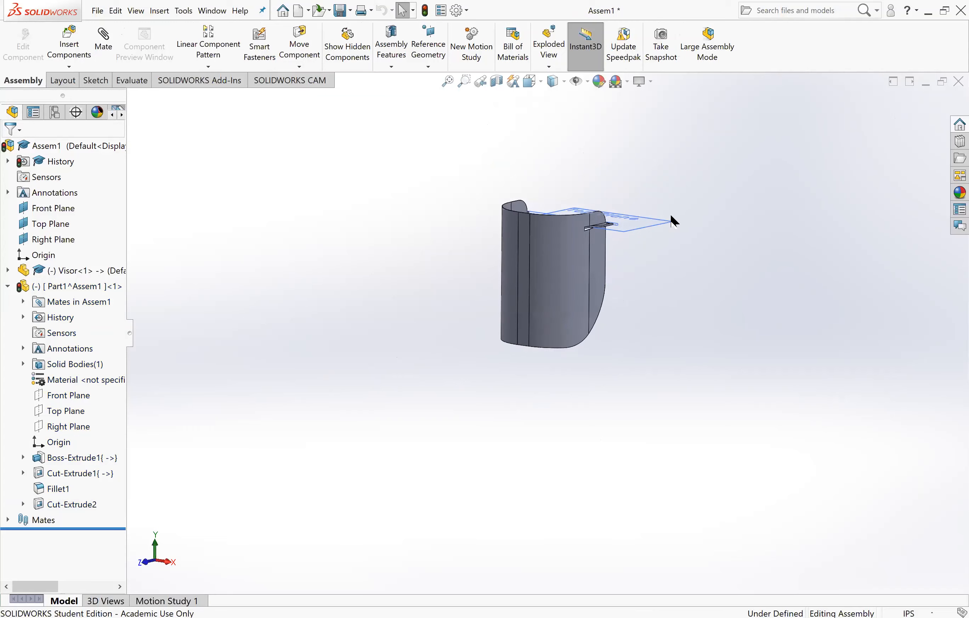
scroll(676, 244, down, 4)
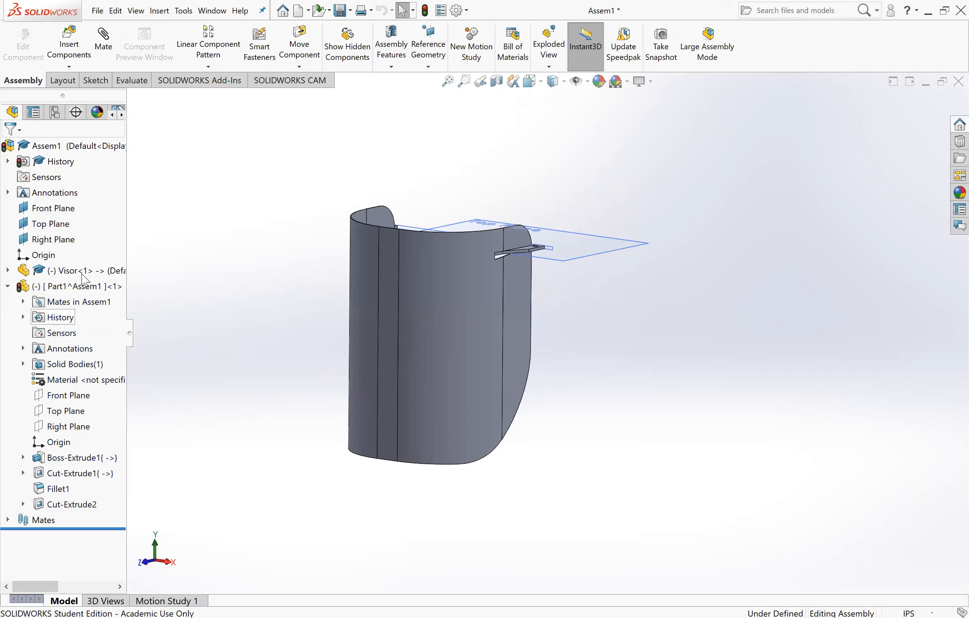
click(8, 286)
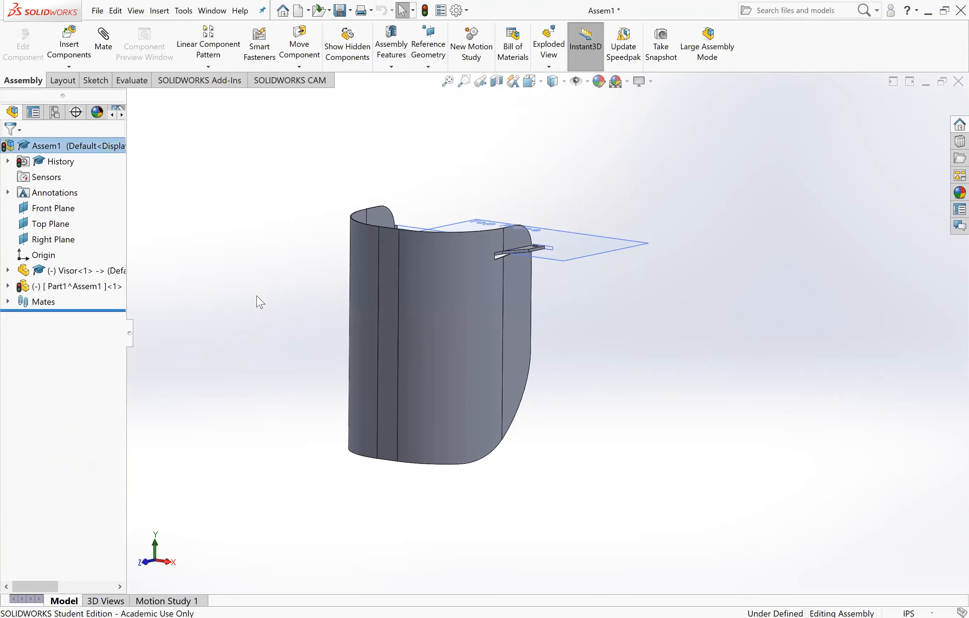
middle_drag(253, 379, 289, 336)
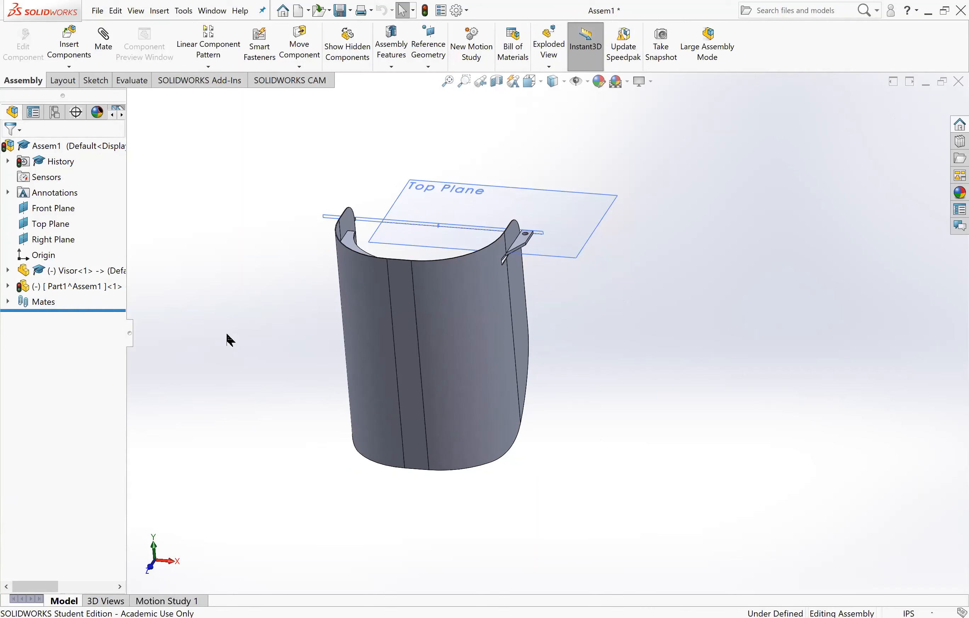
middle_drag(225, 295, 204, 368)
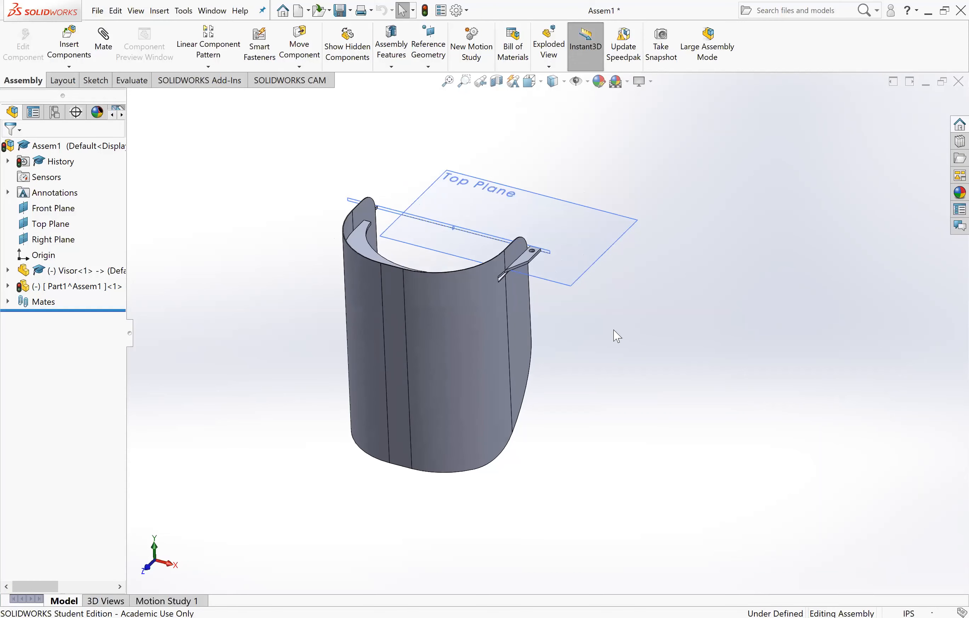
- Open the Plastic category of the appearance library
click(947, 192)
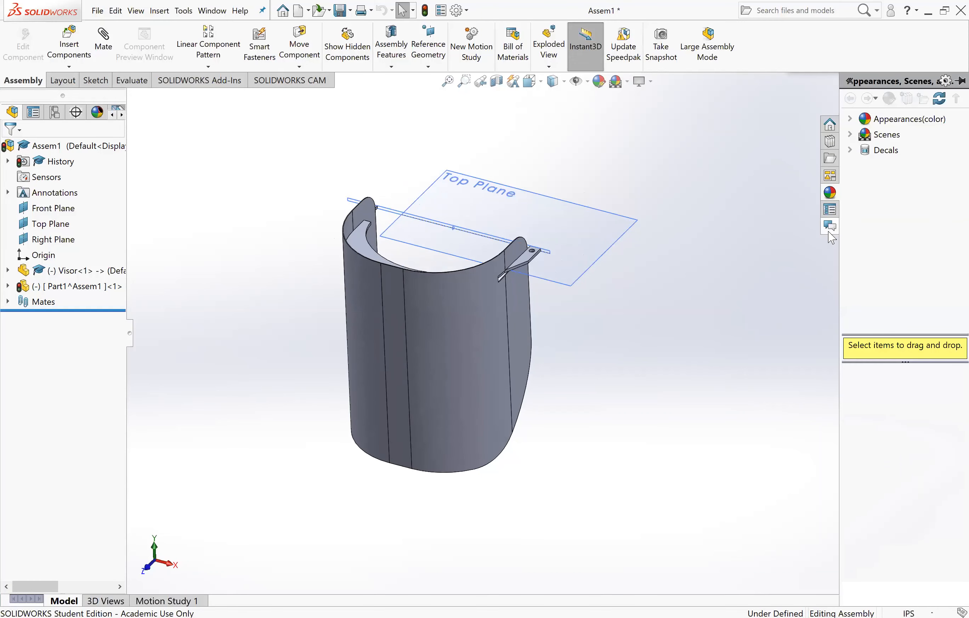
click(850, 121)
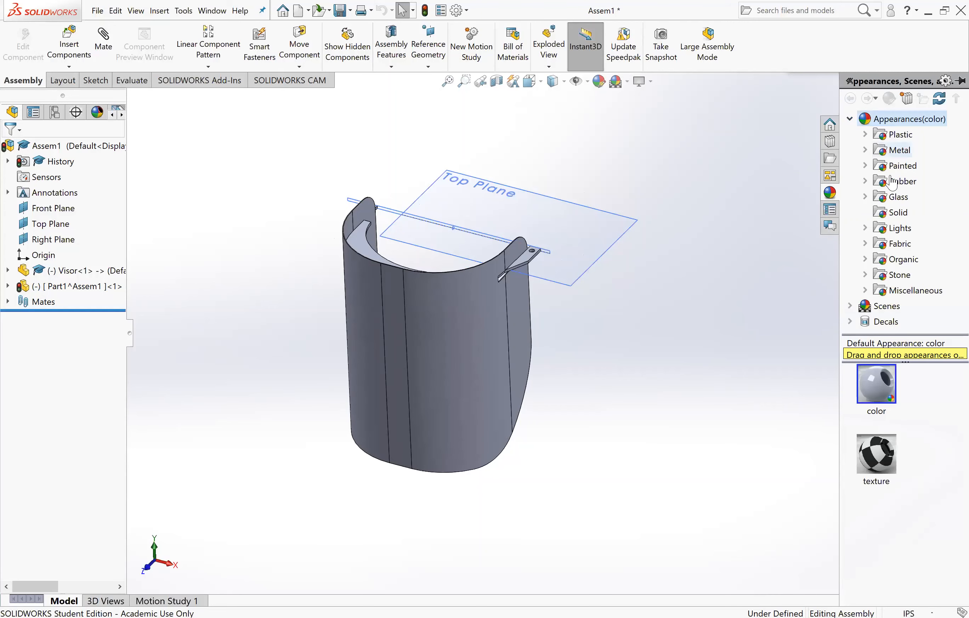
click(890, 133)
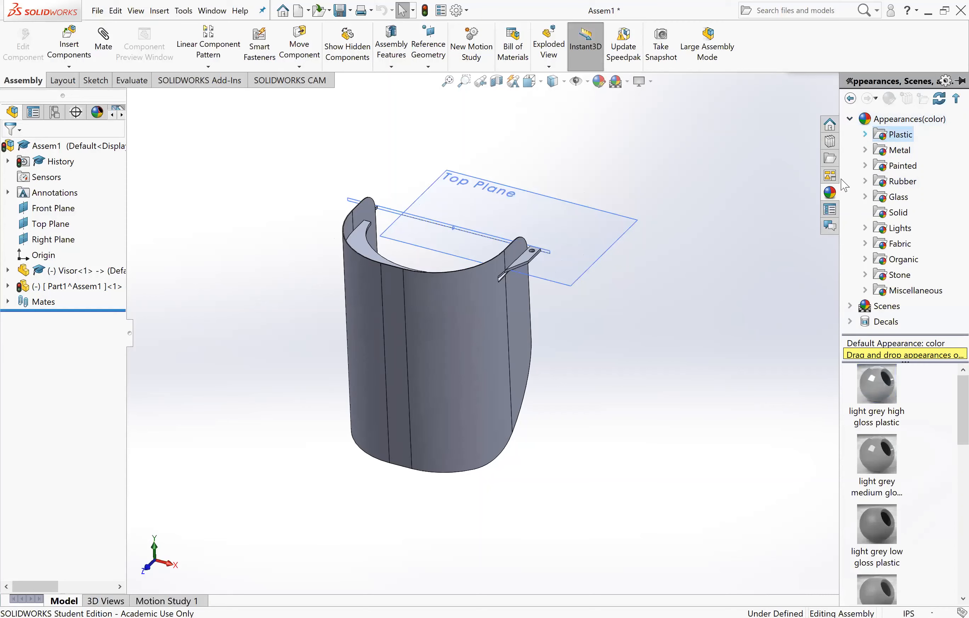
- Apply the light grey high gloss plastic appearance to the Visor component
click(85, 272)
click(429, 276)
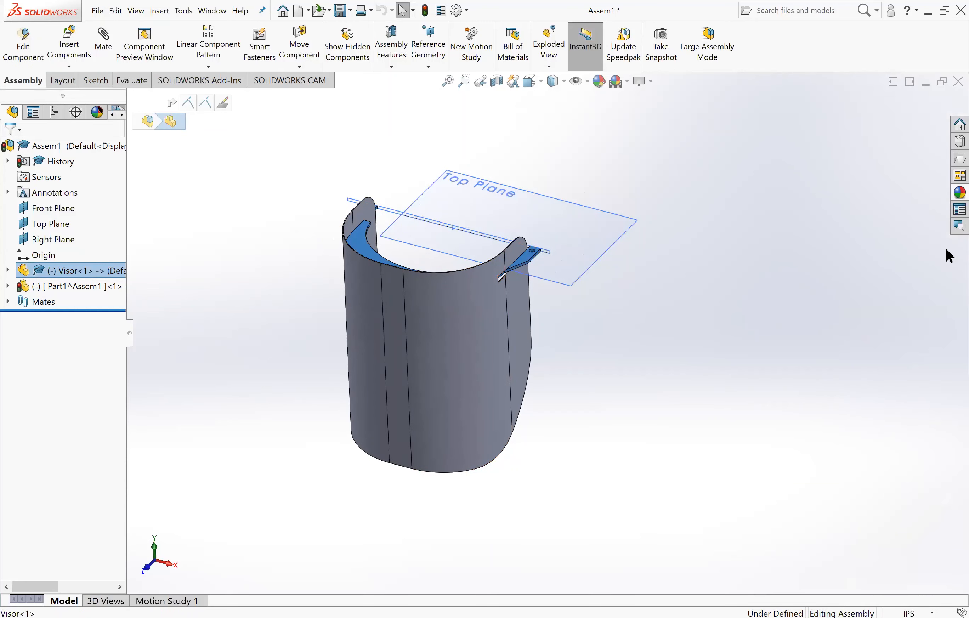
click(949, 192)
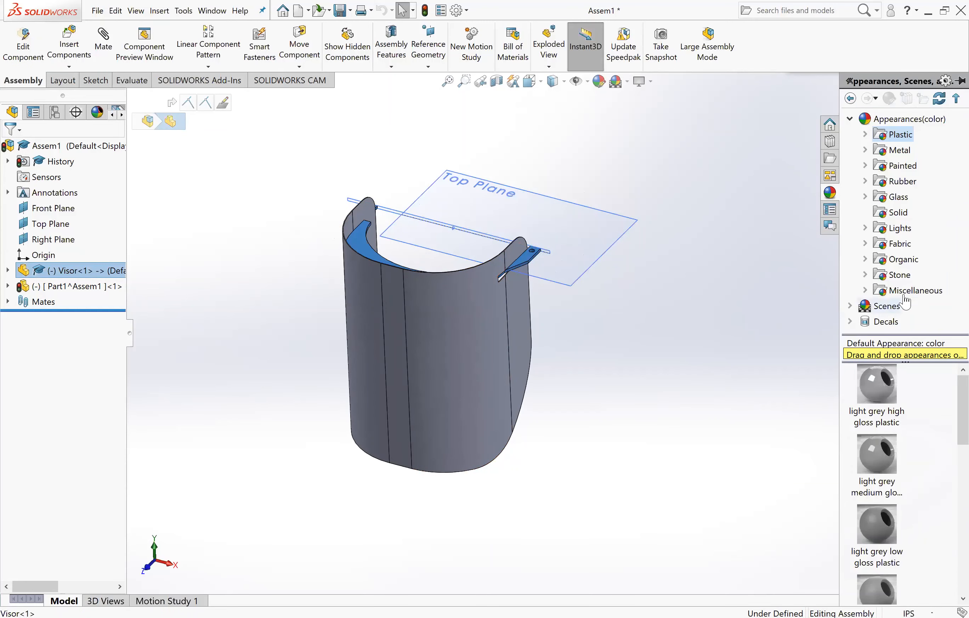
scroll(949, 406, down, 10)
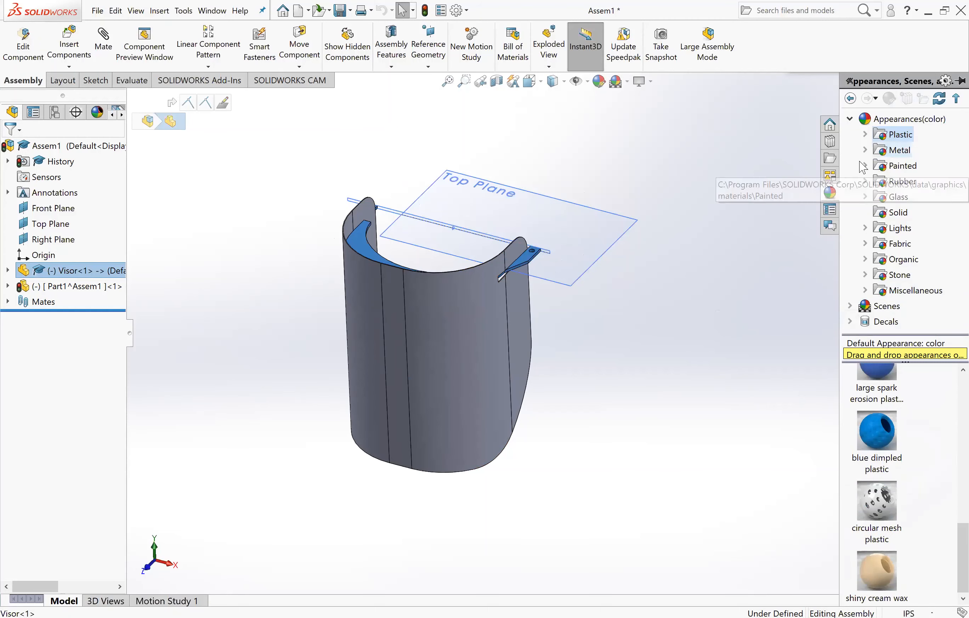
scroll(911, 445, up, 3)
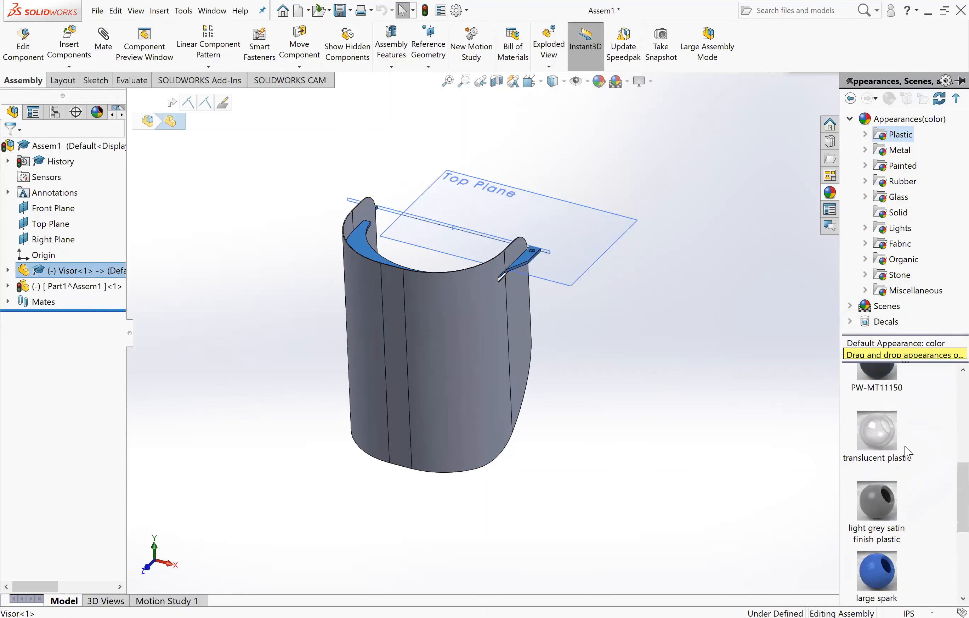
scroll(899, 526, down, 2)
scroll(880, 461, up, 6)
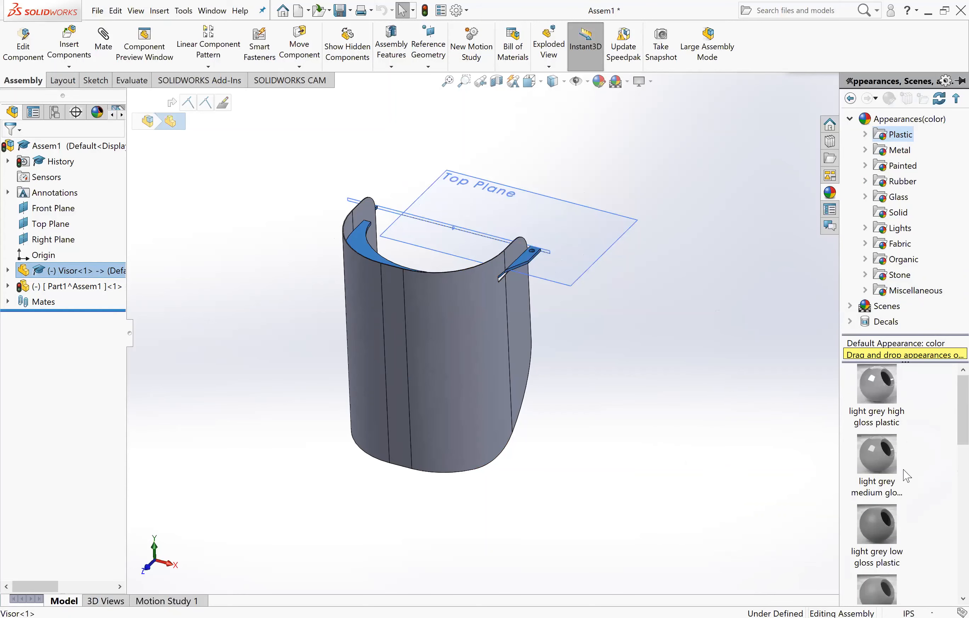
scroll(882, 391, down, 2)
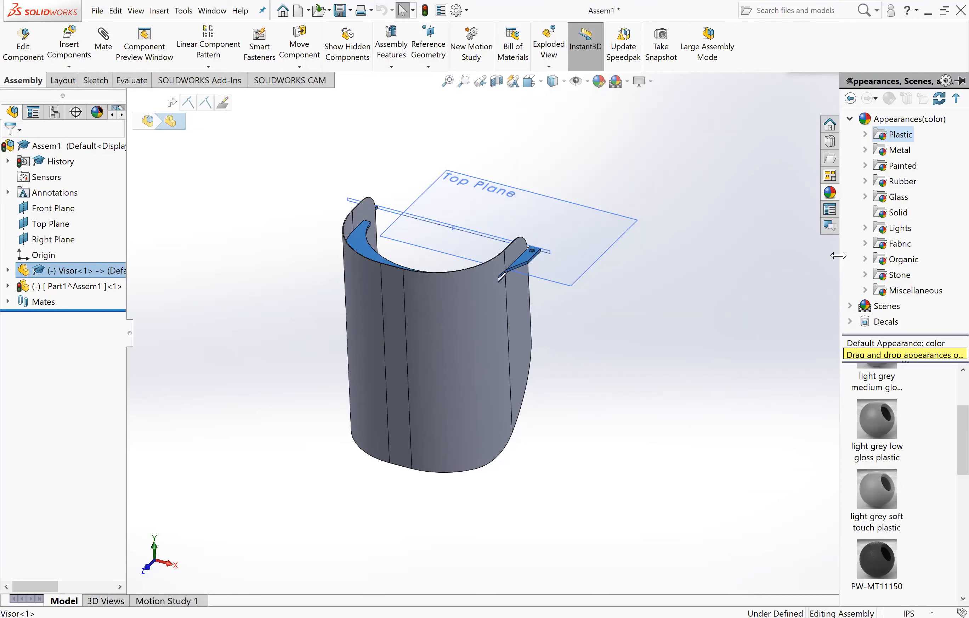
drag(838, 256, 658, 256)
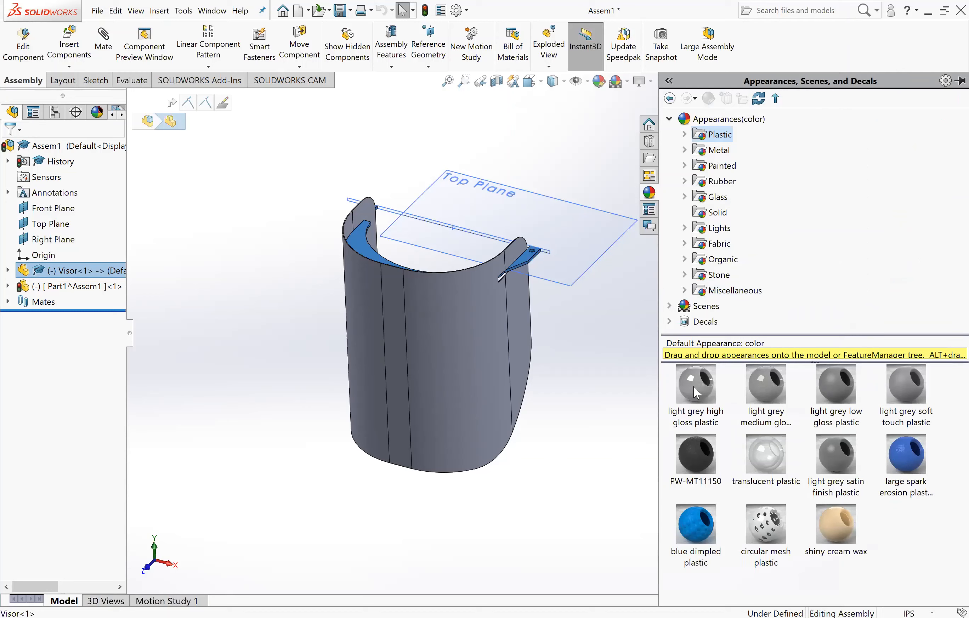
mouse_move(696, 383)
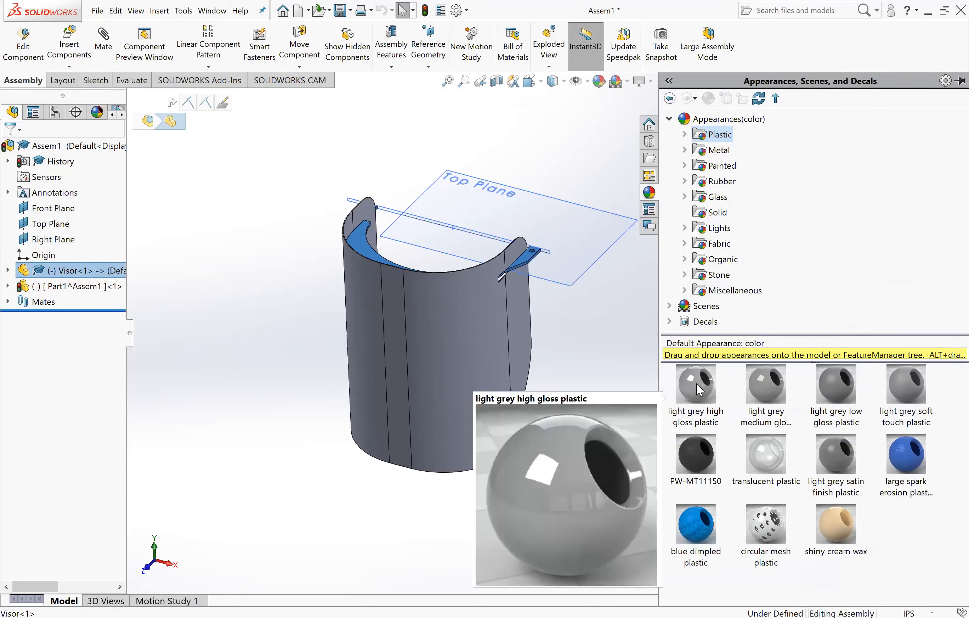
click(703, 383)
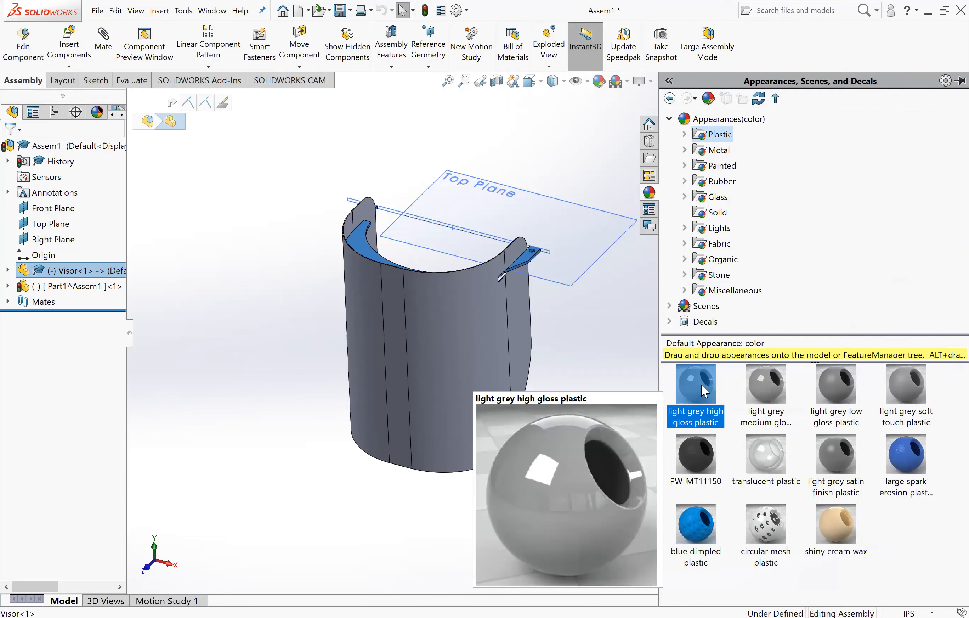
drag(702, 384, 81, 272)
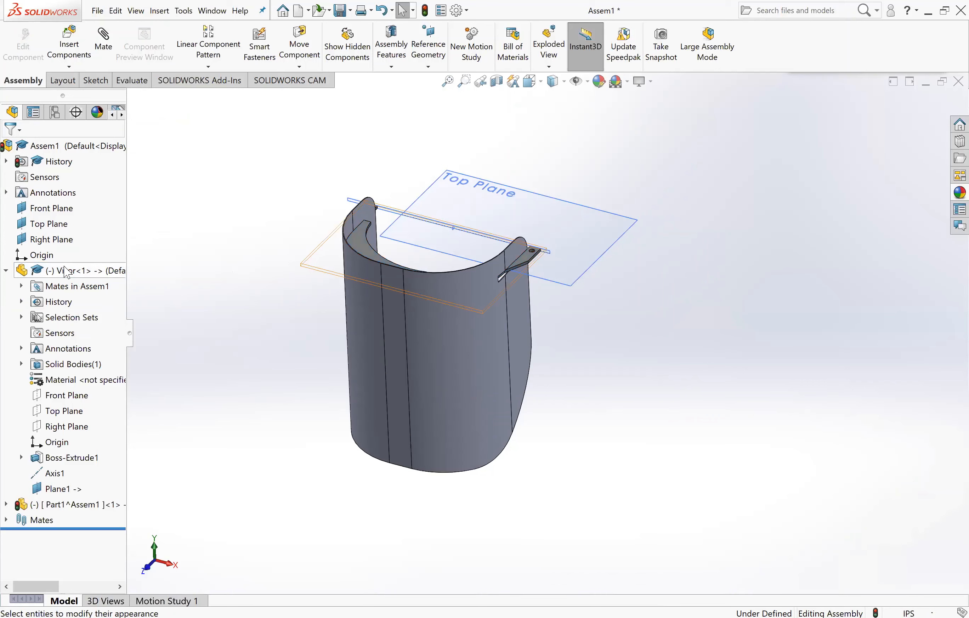
- Collapse the Visor component's feature list, select the shield part and rebuild the assembly
click(80, 278)
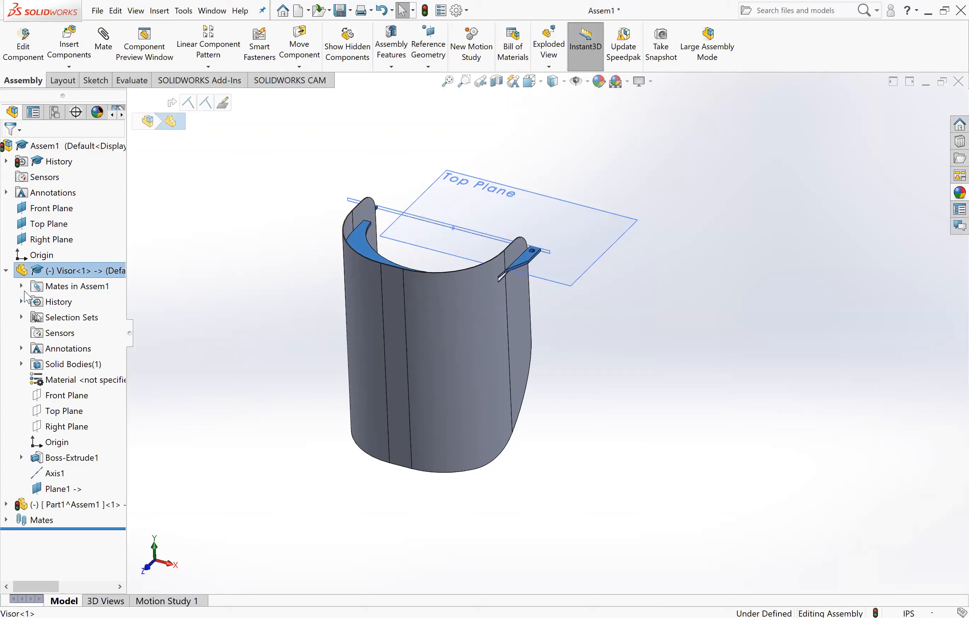
click(36, 379)
click(211, 393)
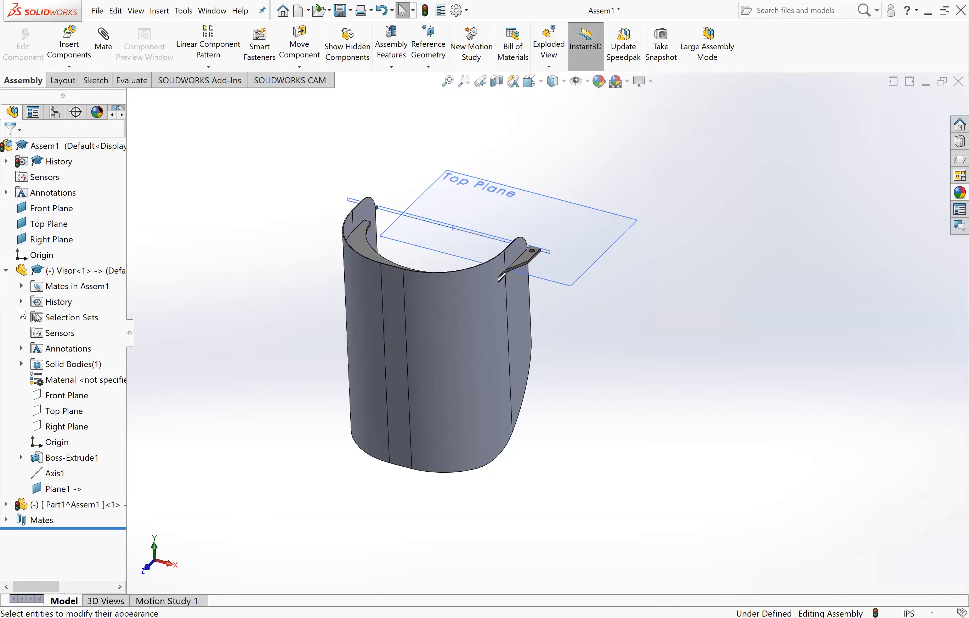
click(6, 270)
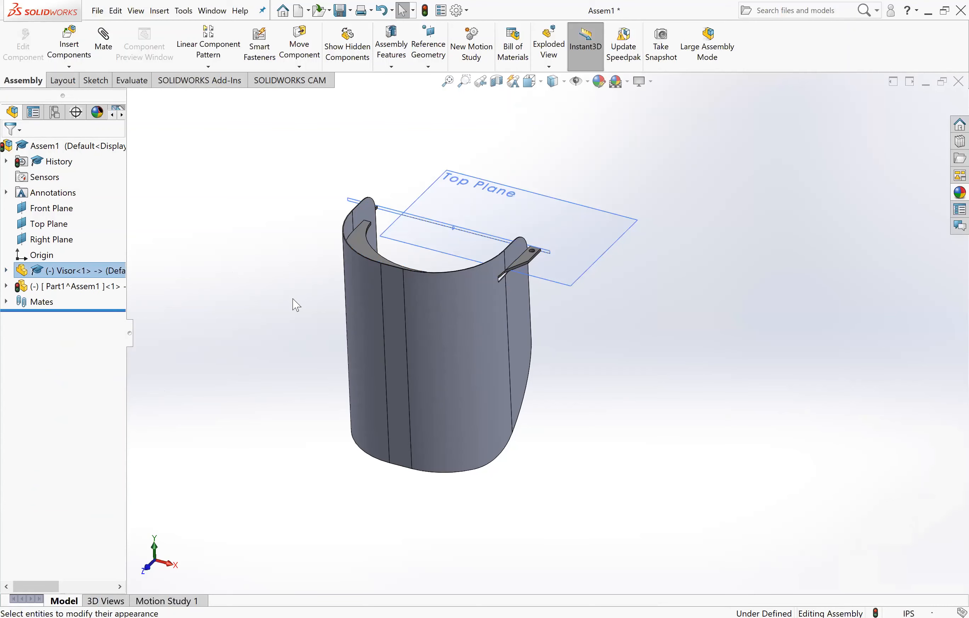
click(80, 286)
click(425, 11)
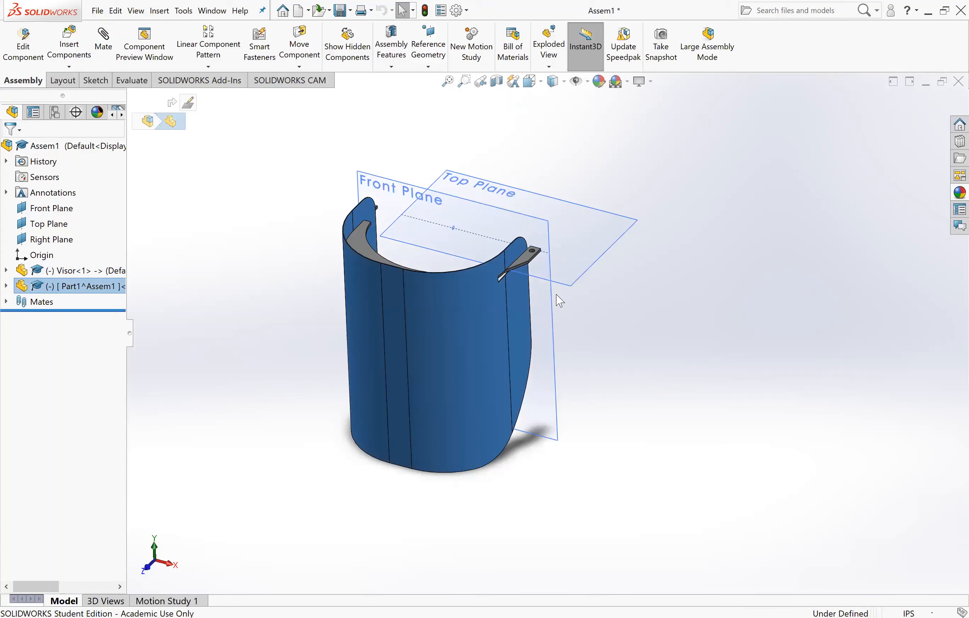
right_click(83, 288)
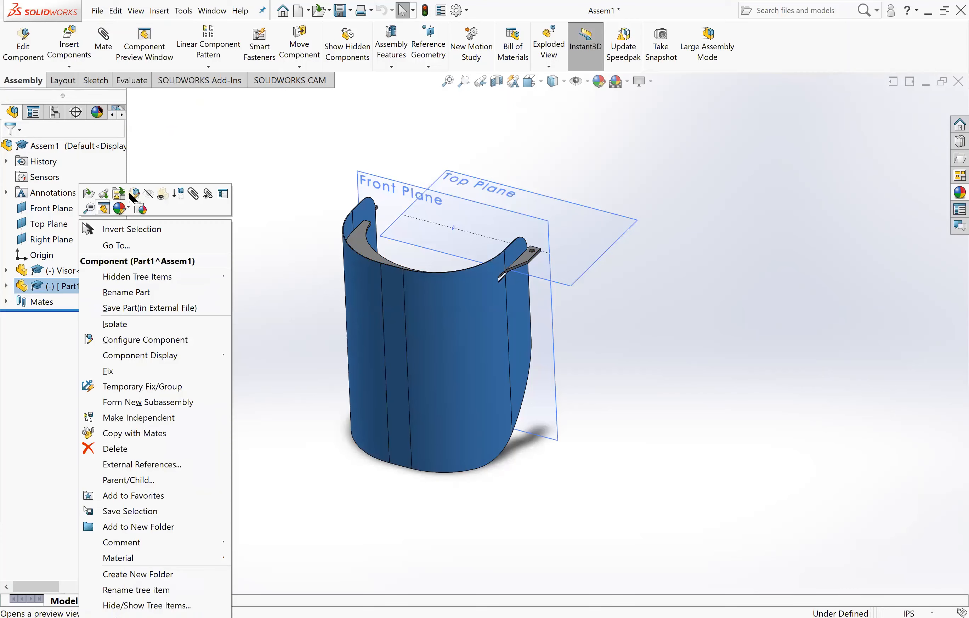
click(135, 194)
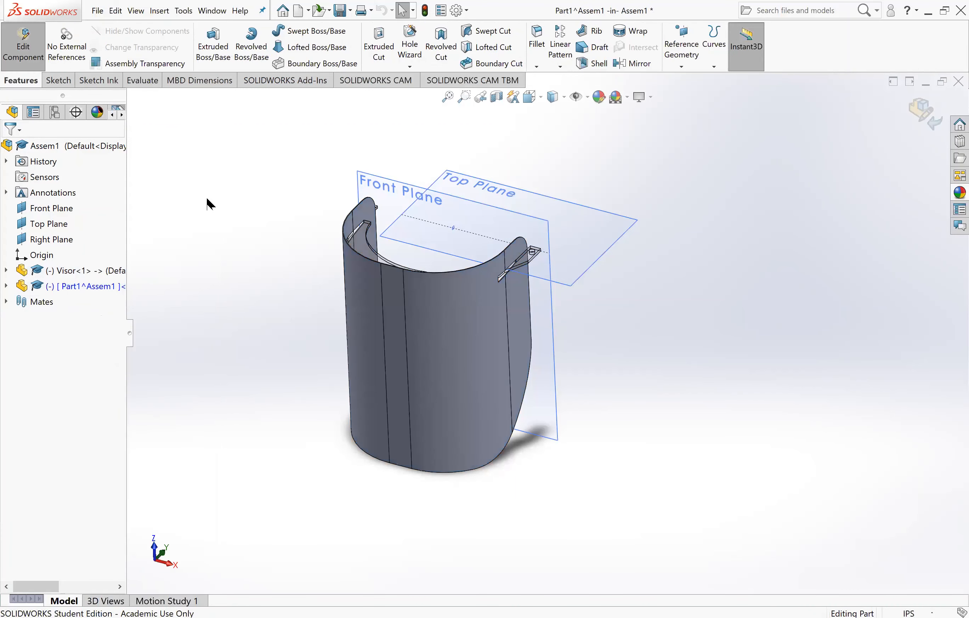
click(919, 132)
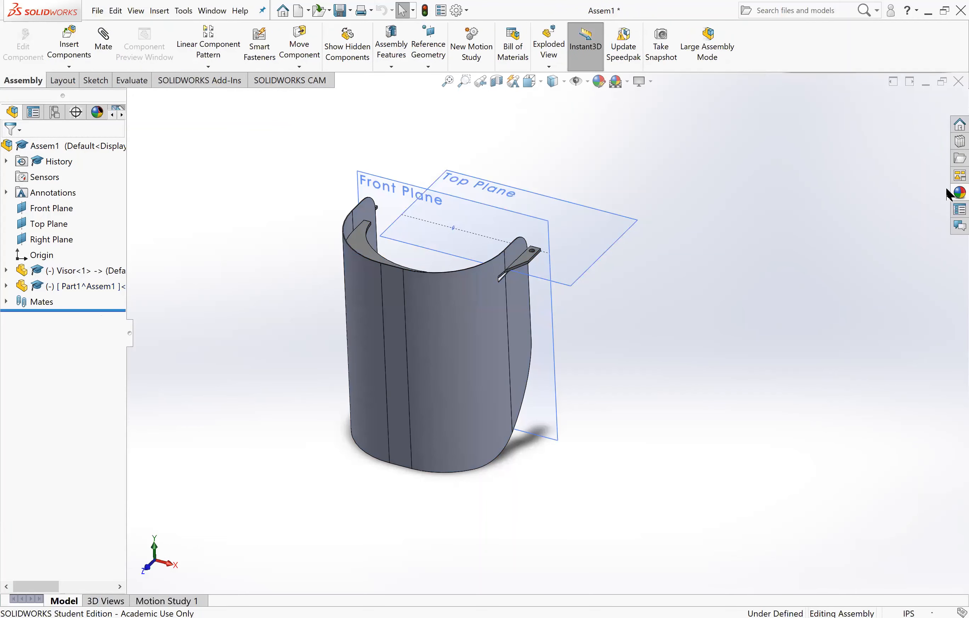
- Expand the Plastic category of the appearance library and open its Clear Plastic appearances
click(959, 192)
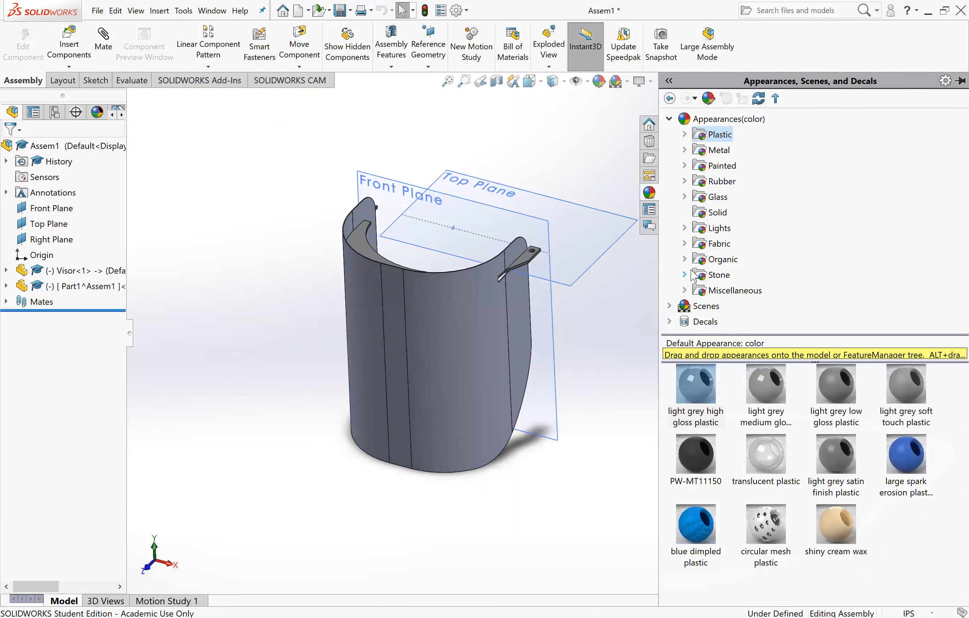
click(685, 136)
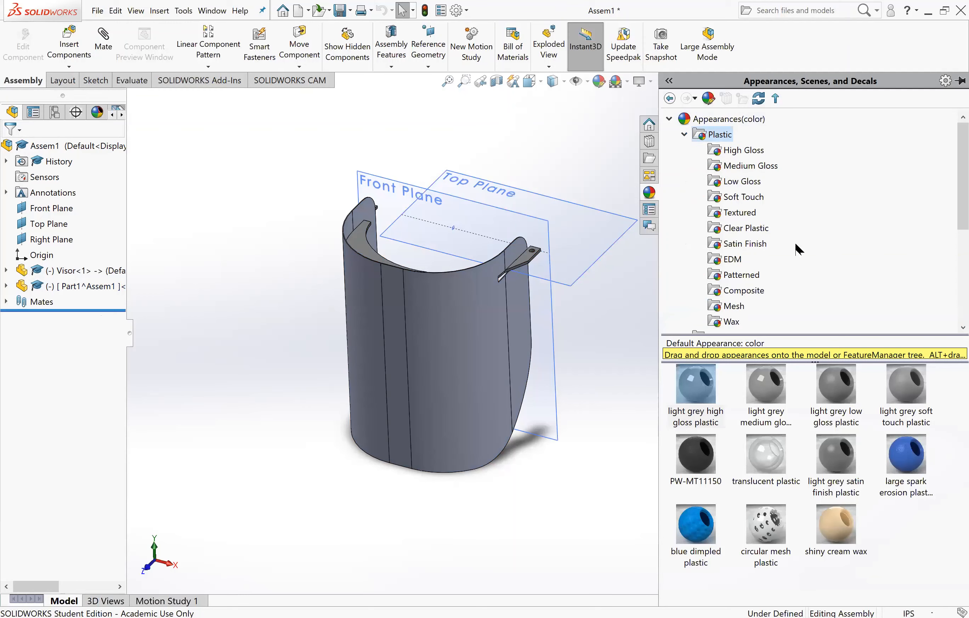
scroll(788, 246, down, 1)
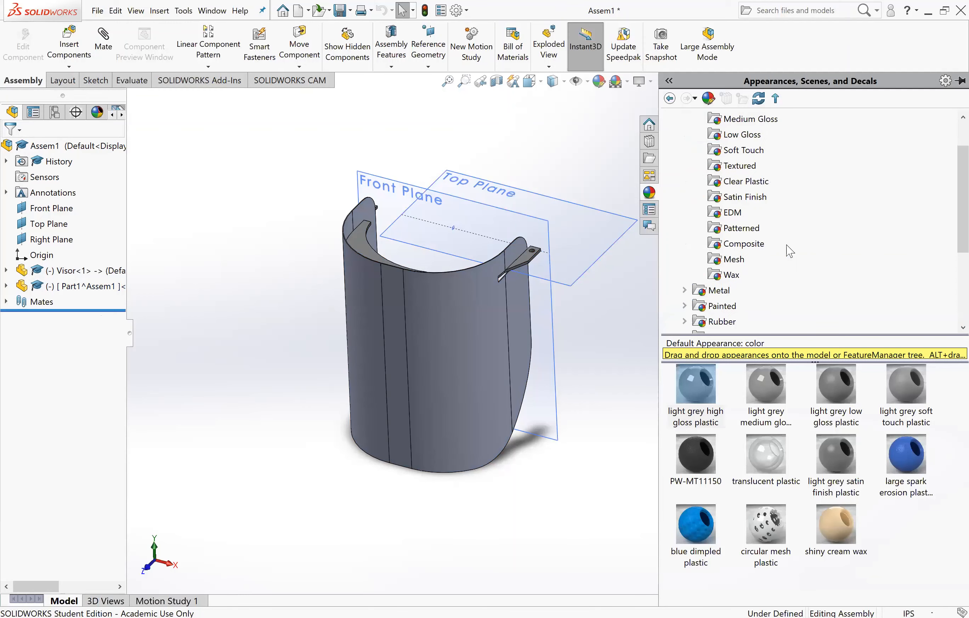
scroll(769, 240, up, 1)
click(740, 229)
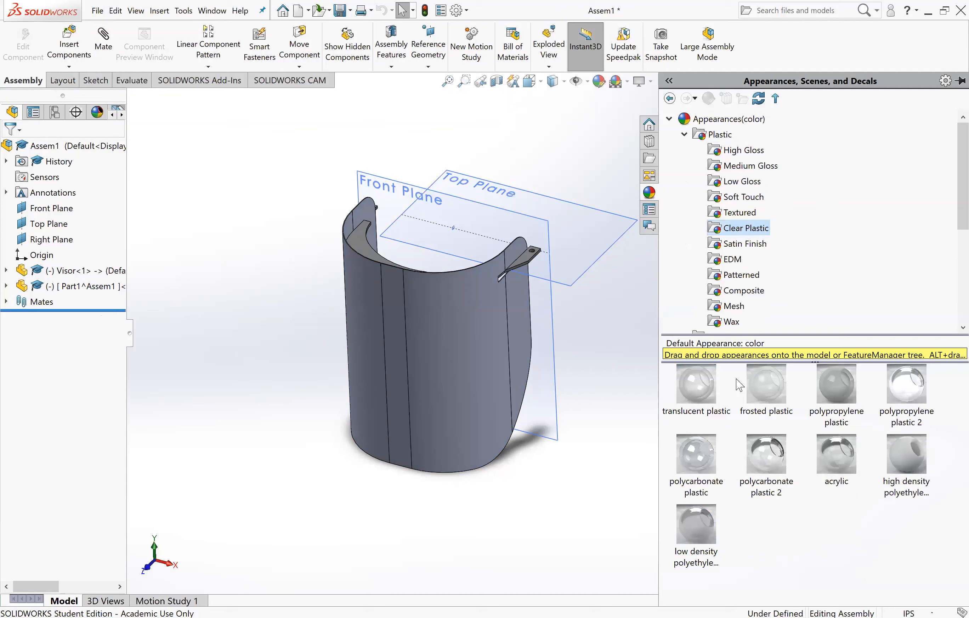
- Apply the translucent plastic appearance to the shield part and collapse the feature lists of both components
drag(701, 394, 666, 401)
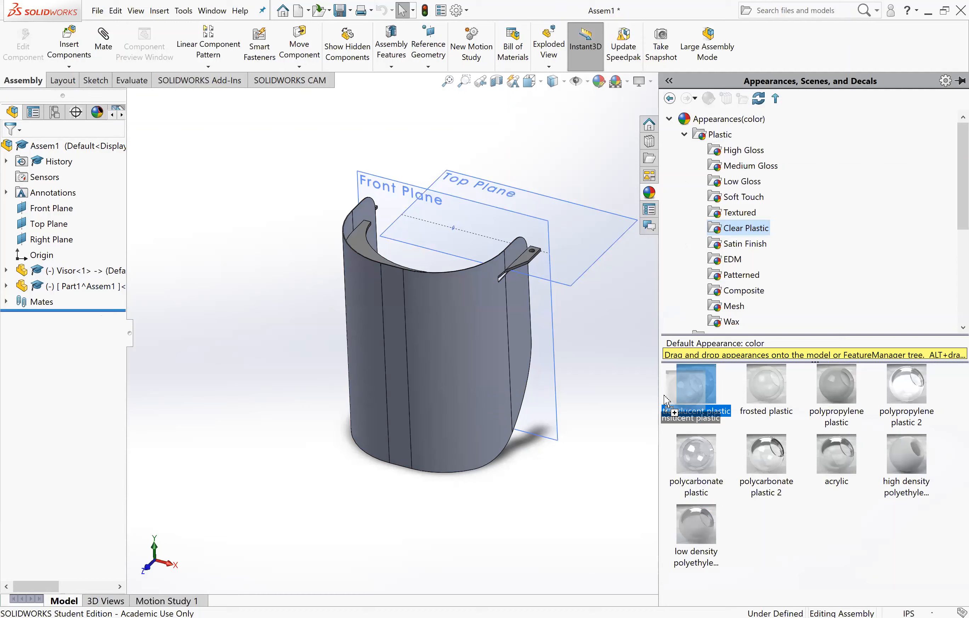
drag(666, 401, 82, 507)
drag(82, 507, 84, 352)
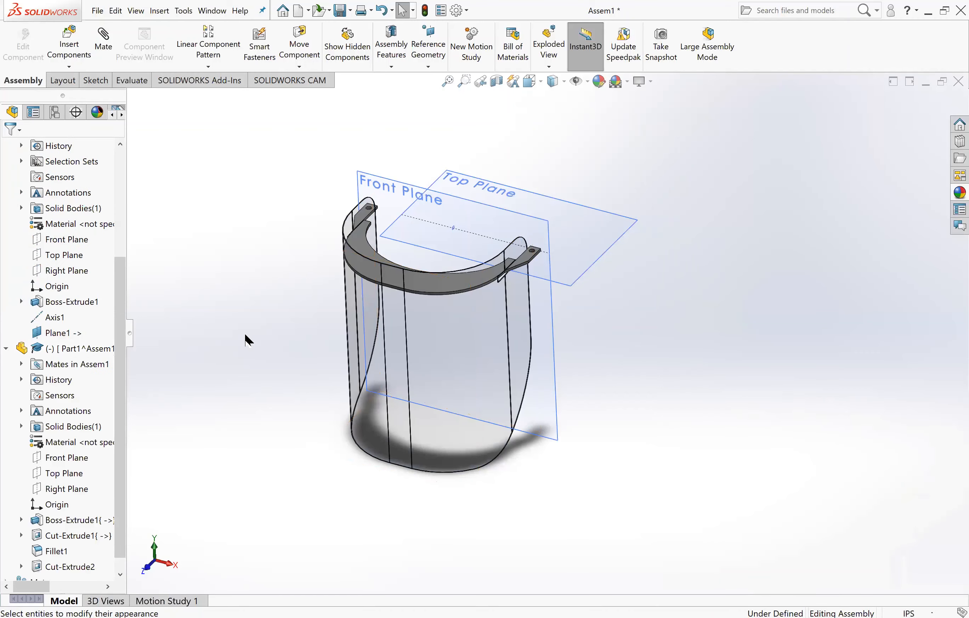
middle_drag(248, 340, 237, 299)
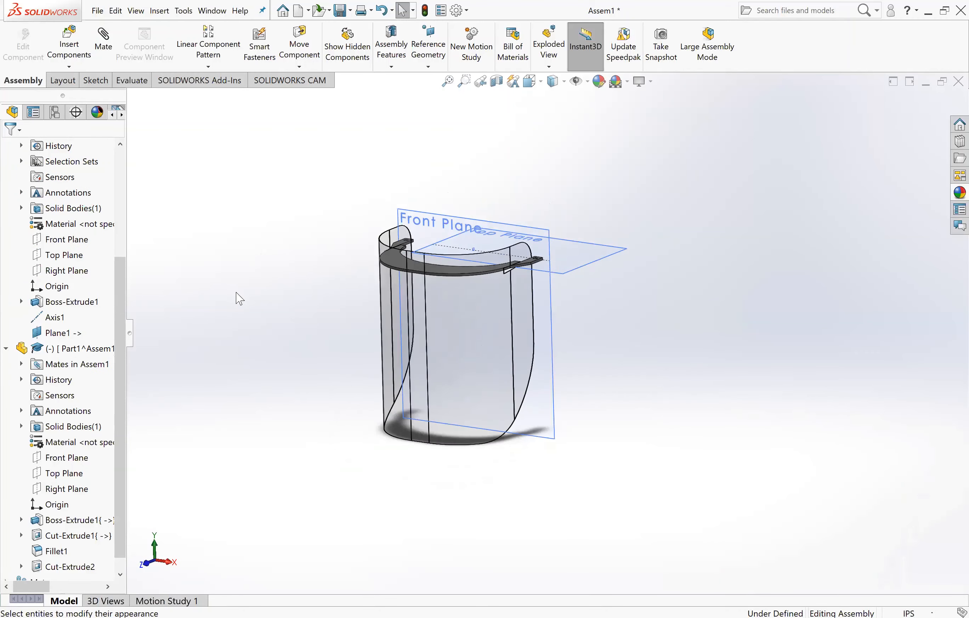
click(5, 350)
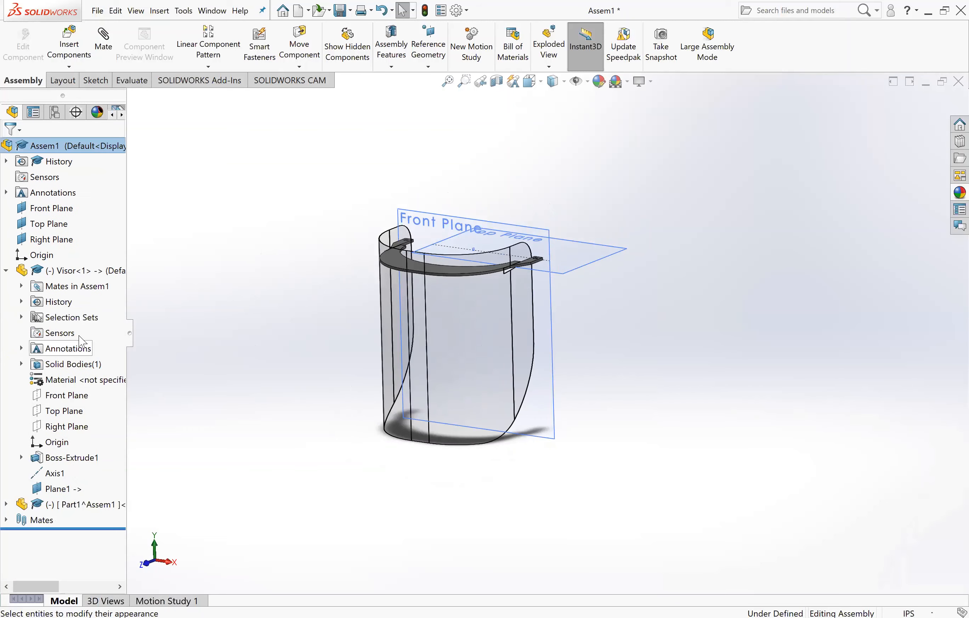
click(6, 270)
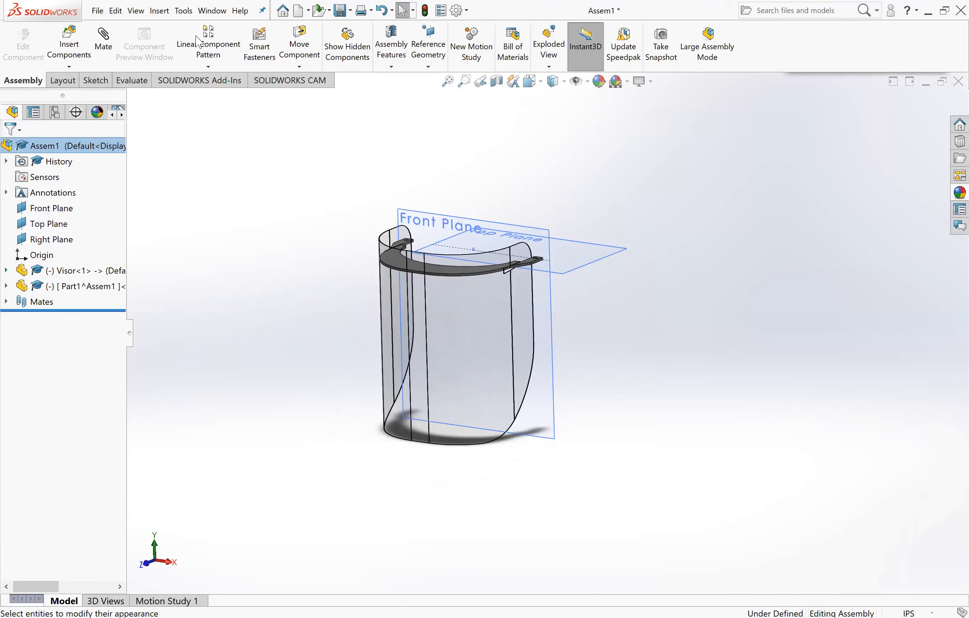
scroll(548, 287, down, 1)
scroll(550, 293, down, 2)
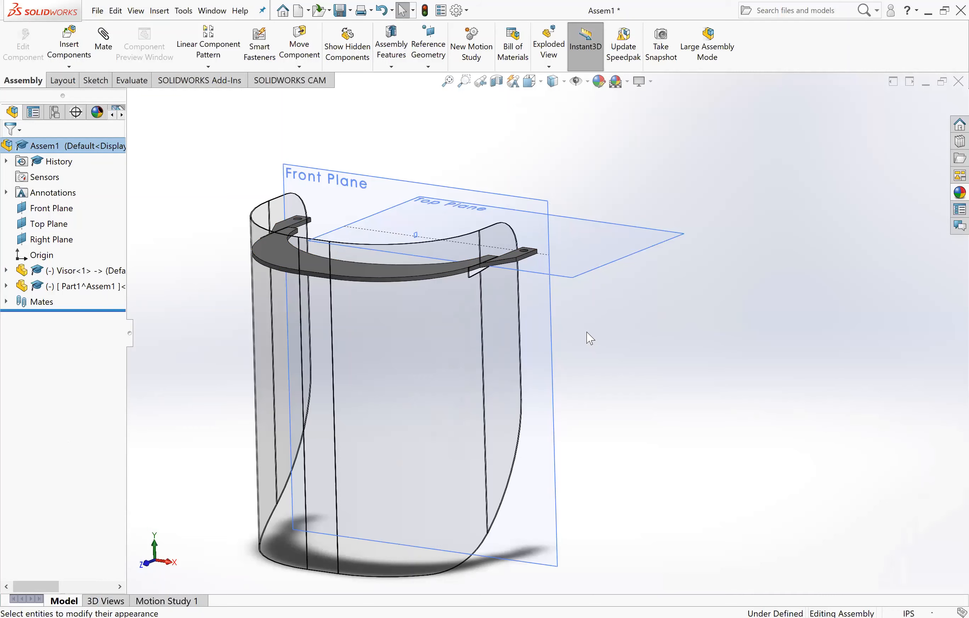
scroll(586, 331, up, 1)
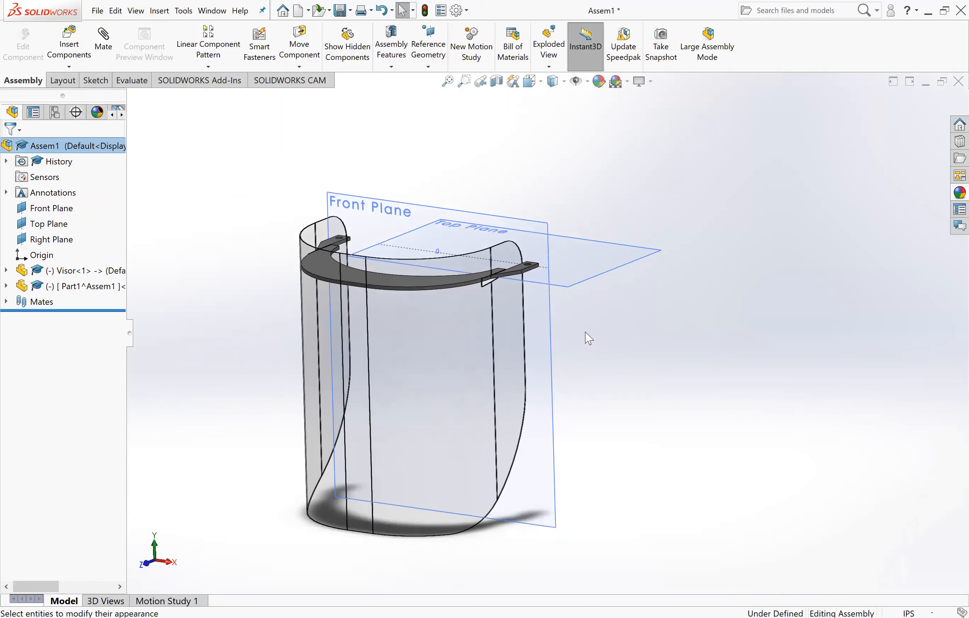
scroll(585, 336, down, 1)
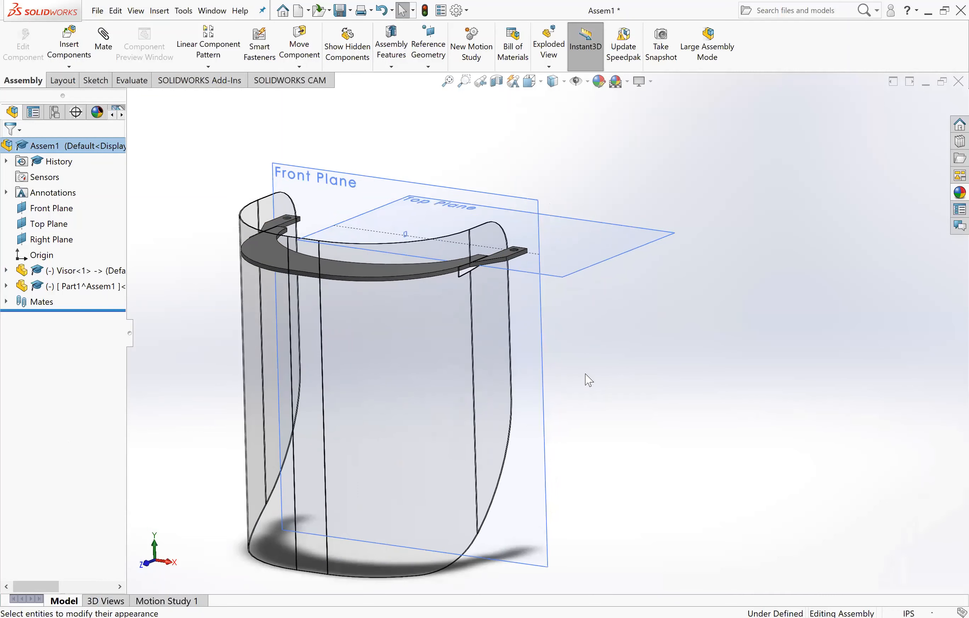
click(62, 273)
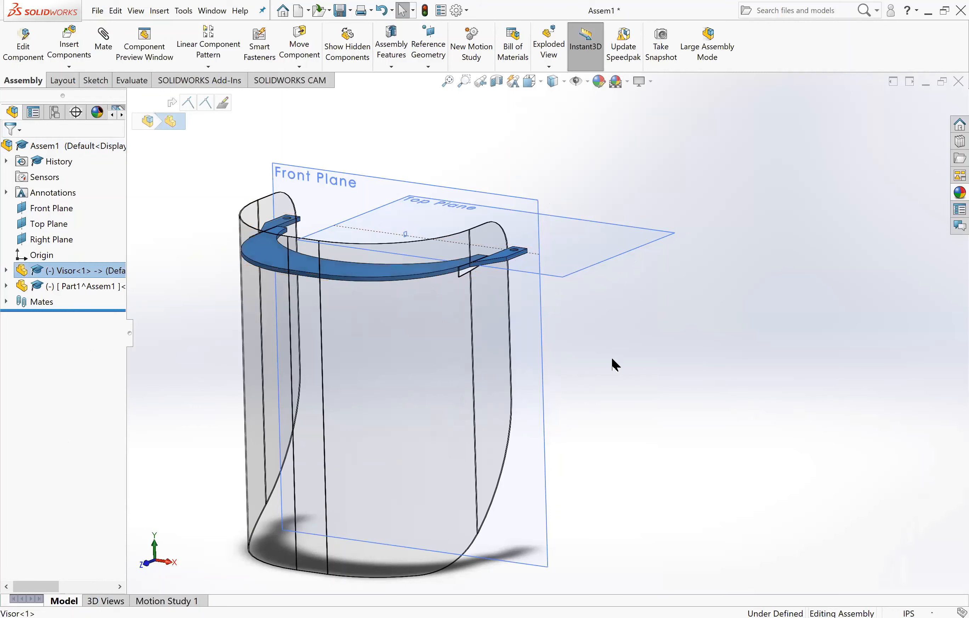
click(611, 364)
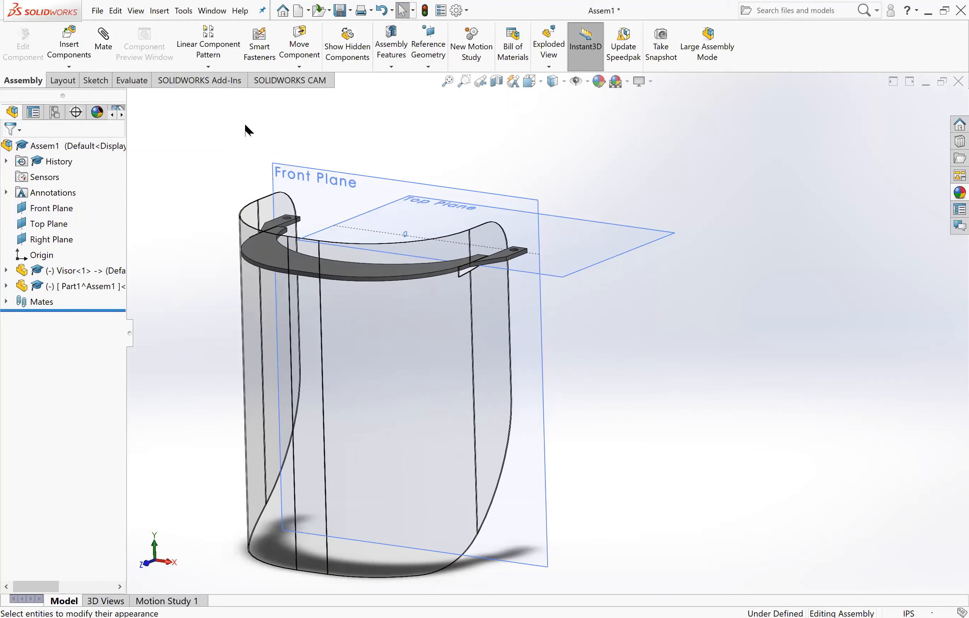
- Load the PhotoView 360 add-in and start editing an appearance with it
click(207, 83)
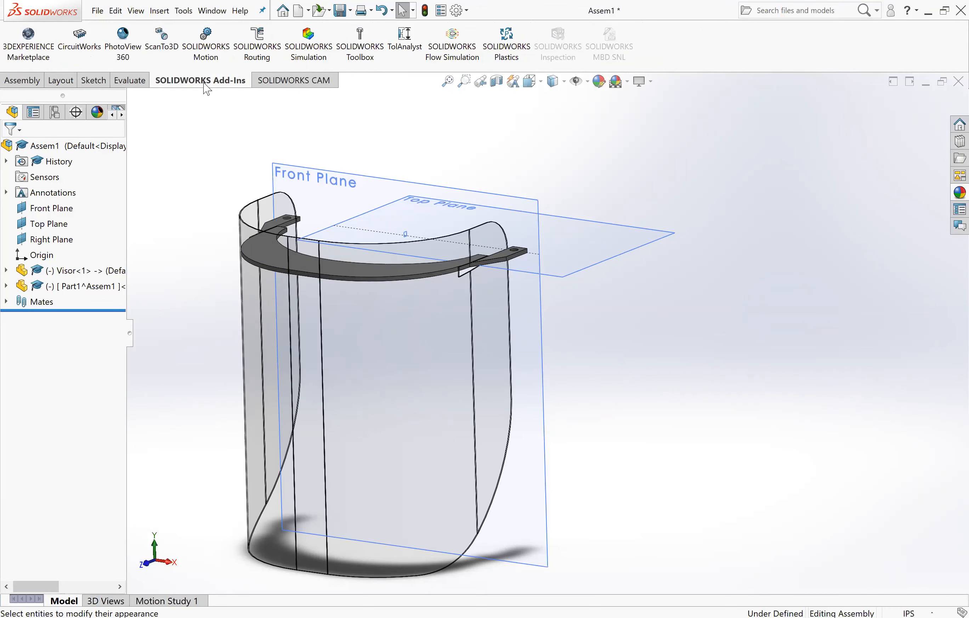
click(130, 52)
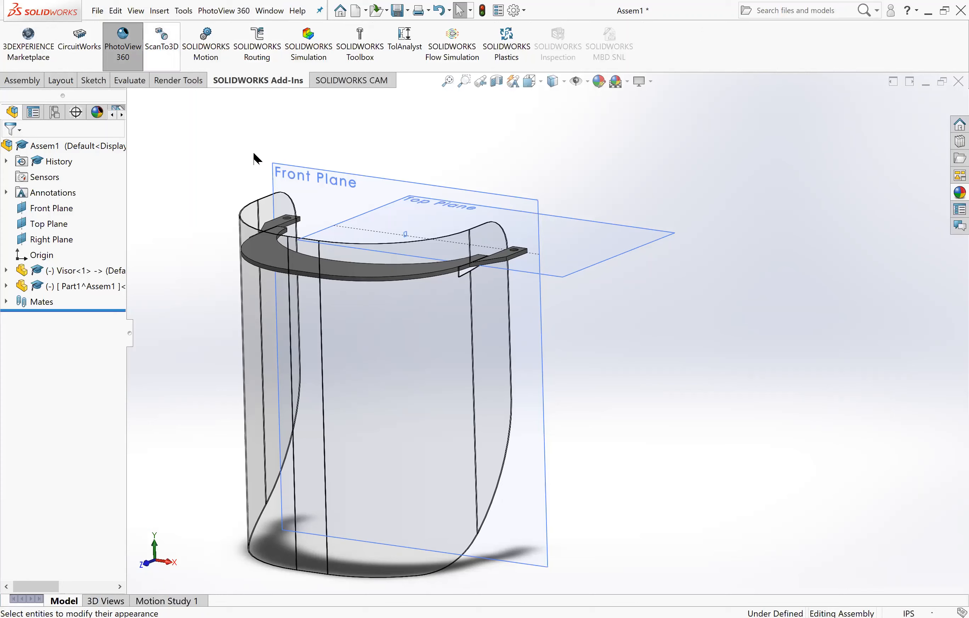
click(235, 16)
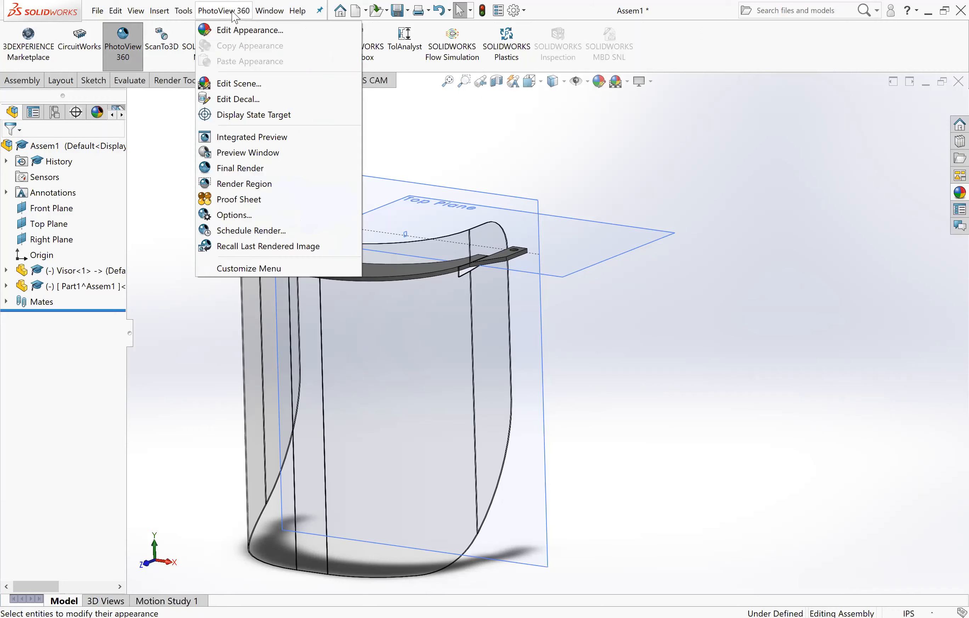
click(232, 36)
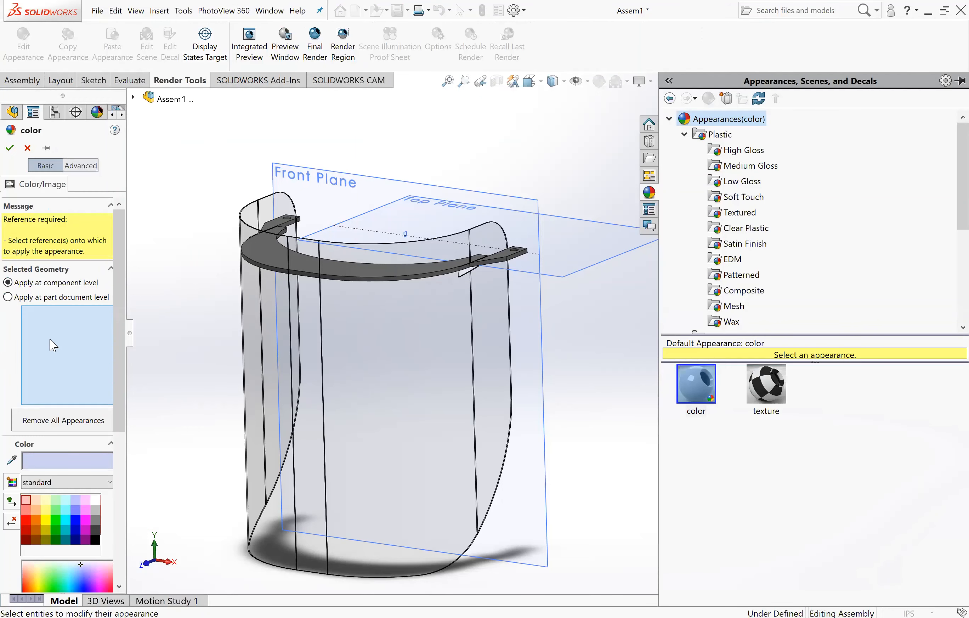
- Apply the bright red standard colour to the Visor component at component level
middle_drag(183, 310, 169, 383)
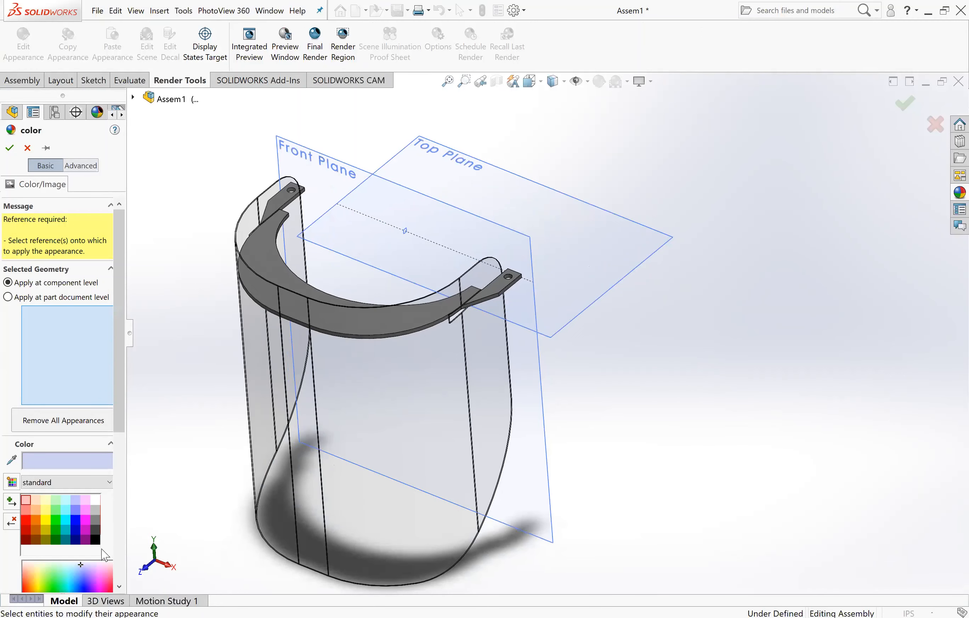
click(107, 585)
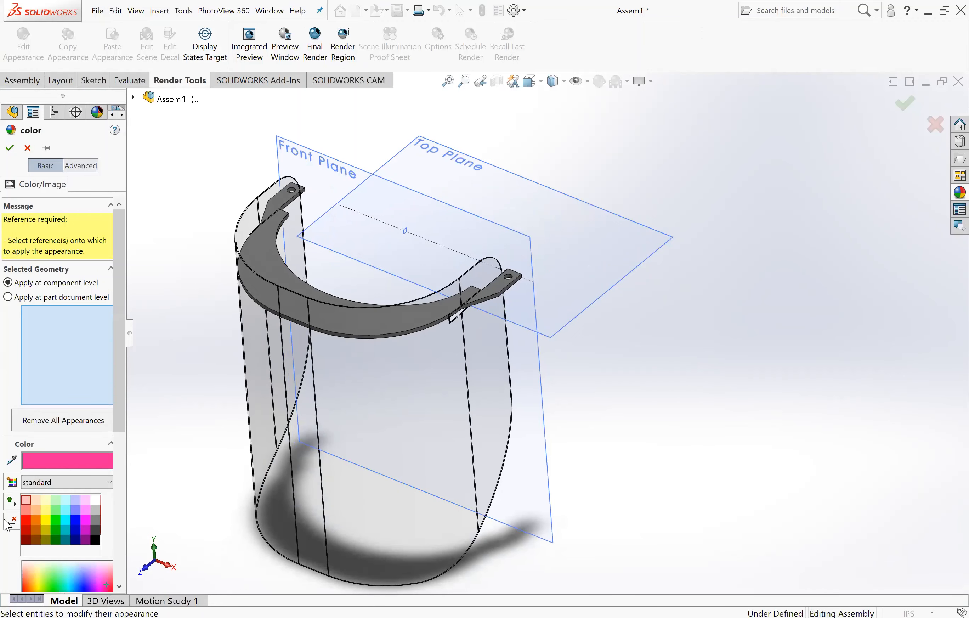
click(26, 519)
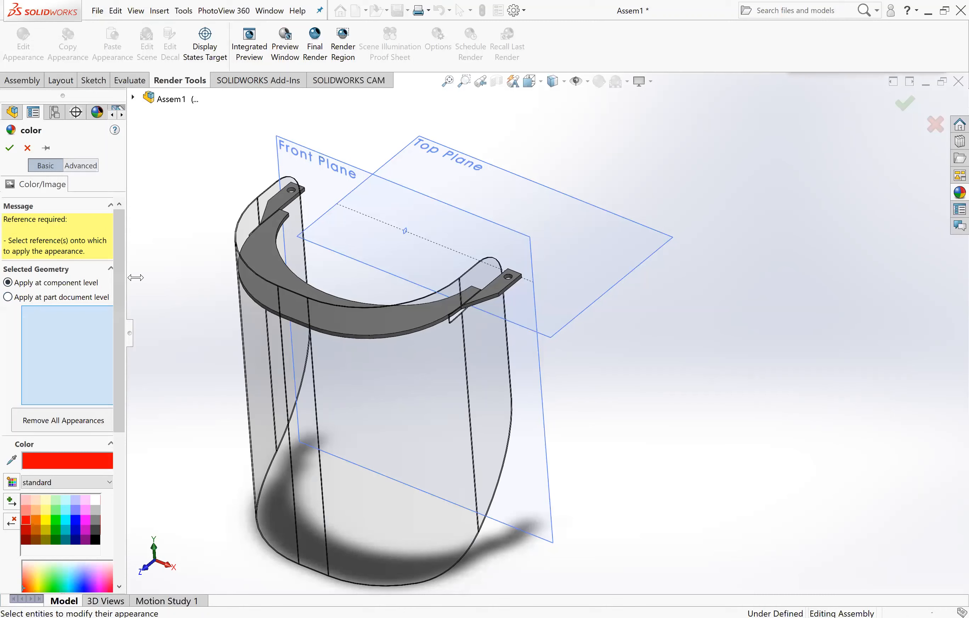
drag(136, 277, 203, 278)
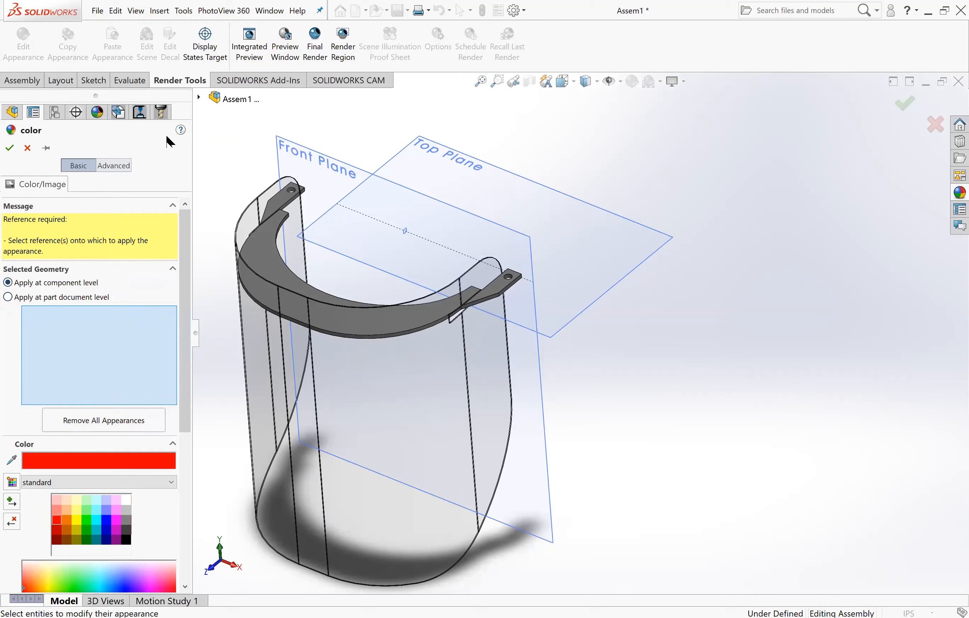
click(199, 98)
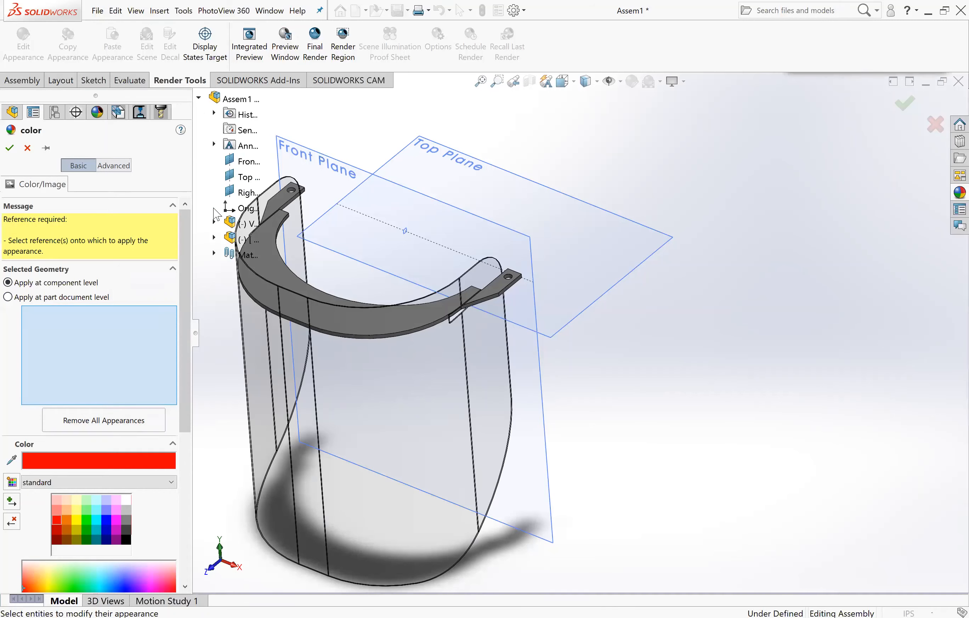
click(224, 222)
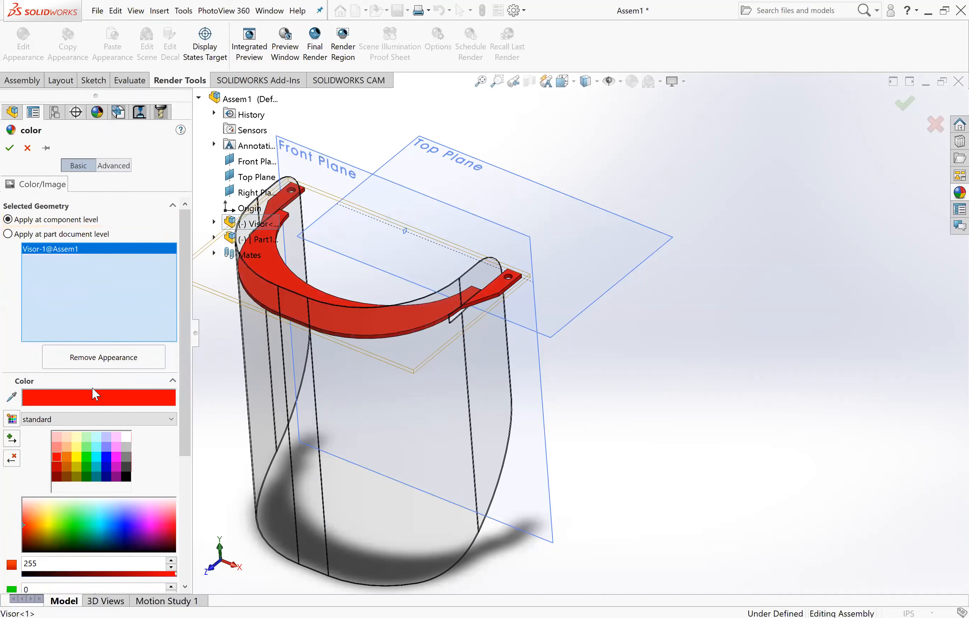
click(10, 148)
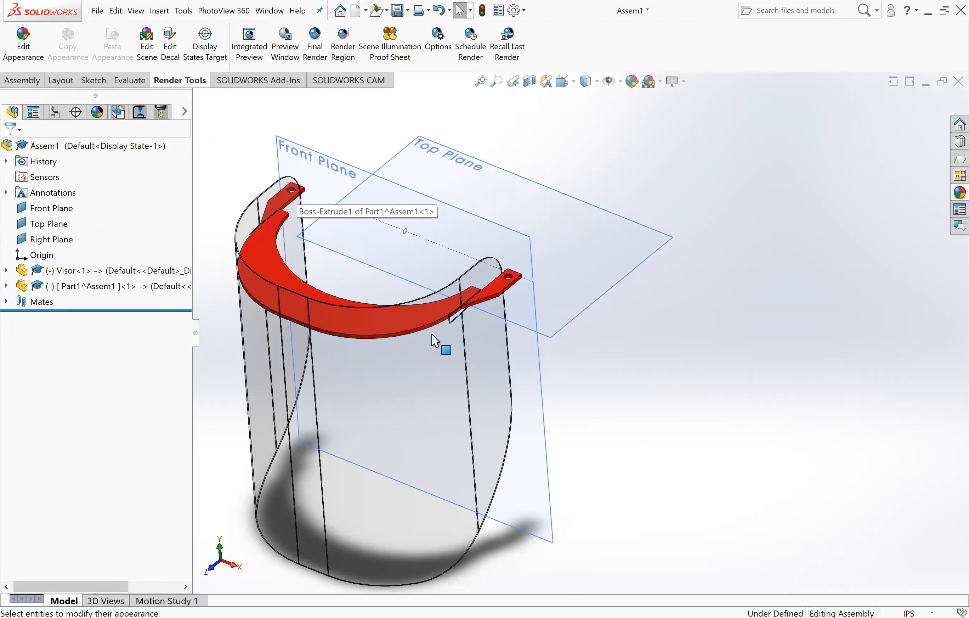
scroll(444, 385, up, 2)
scroll(433, 411, down, 2)
middle_drag(473, 470, 586, 274)
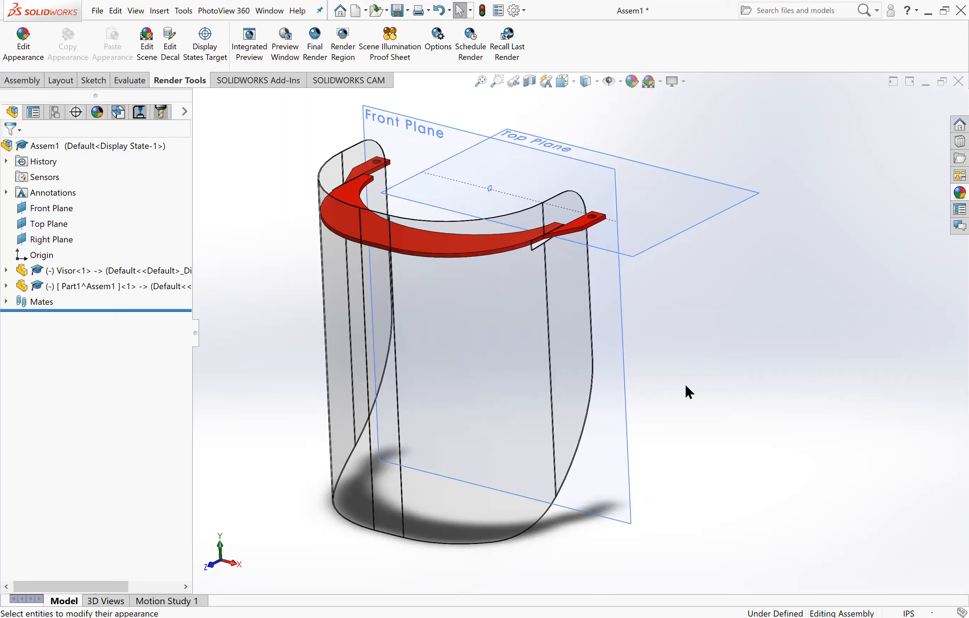